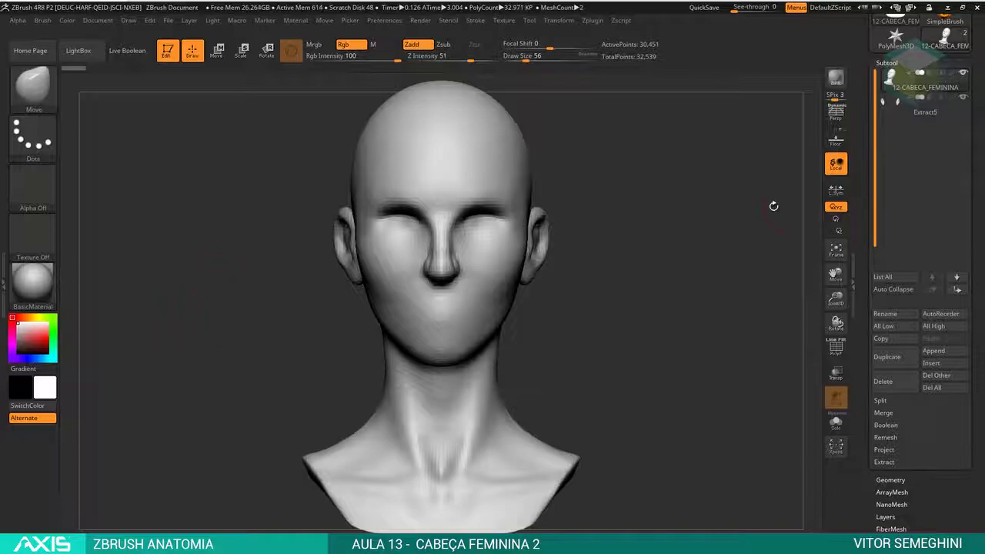
Orbit the bust from side, front and back, shrinking the brush from 116 to 104.
{"action": "mouse_move", "coordinate": [649, 269]}
{"action": "left_mouse_down"}
{"action": "mouse_move", "coordinate": [671, 276]}
{"action": "mouse_move", "coordinate": [639, 275]}
{"action": "left_mouse_up"}
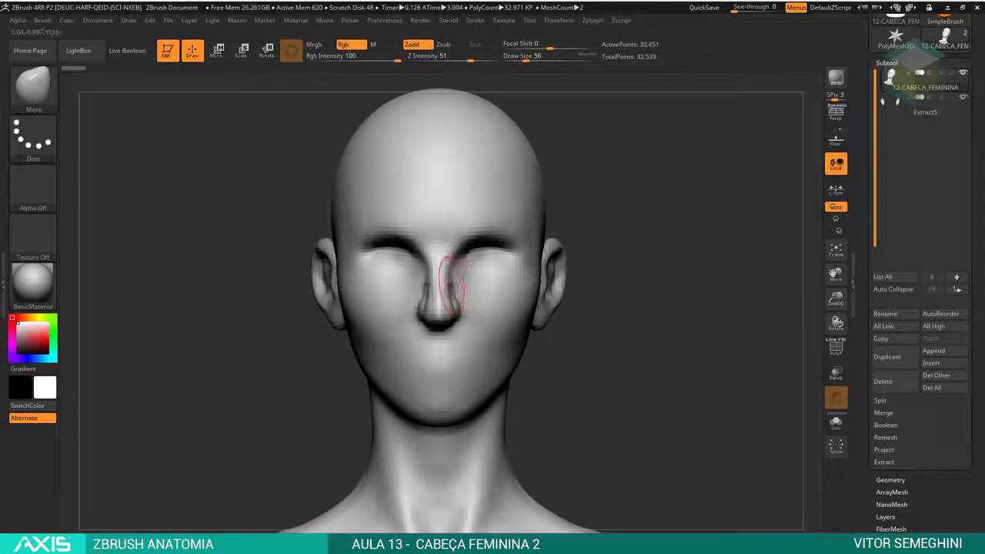
{"action": "mouse_move", "coordinate": [585, 262]}
{"action": "left_mouse_down"}
{"action": "mouse_move", "coordinate": [568, 319]}
{"action": "mouse_move", "coordinate": [580, 317]}
{"action": "mouse_move", "coordinate": [569, 328]}
{"action": "mouse_move", "coordinate": [513, 301]}
{"action": "mouse_move", "coordinate": [514, 323]}
{"action": "left_mouse_up"}
{"action": "key", "text": "space"}
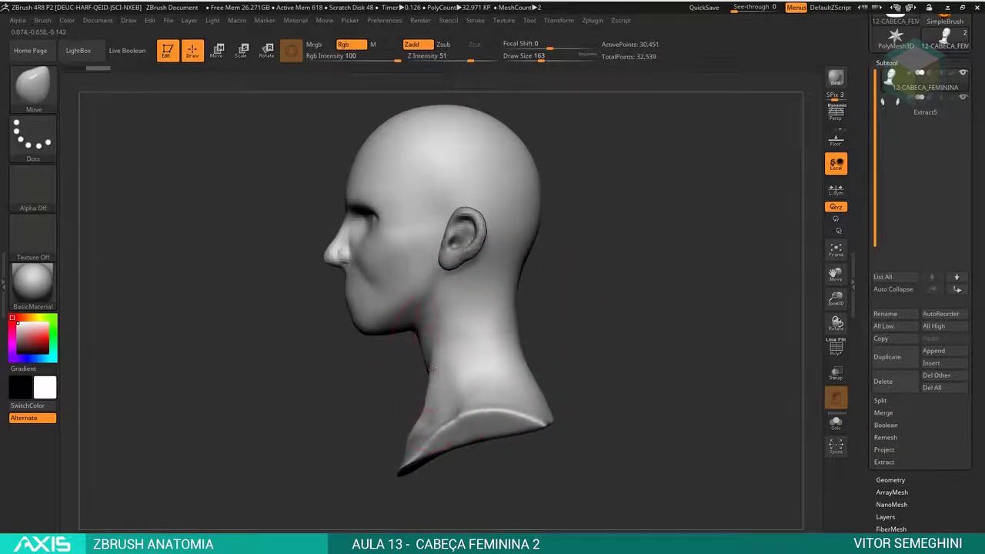
{"action": "left_click_drag", "start_coordinate": [555, 315], "coordinate": [580, 317], "text": "shift"}
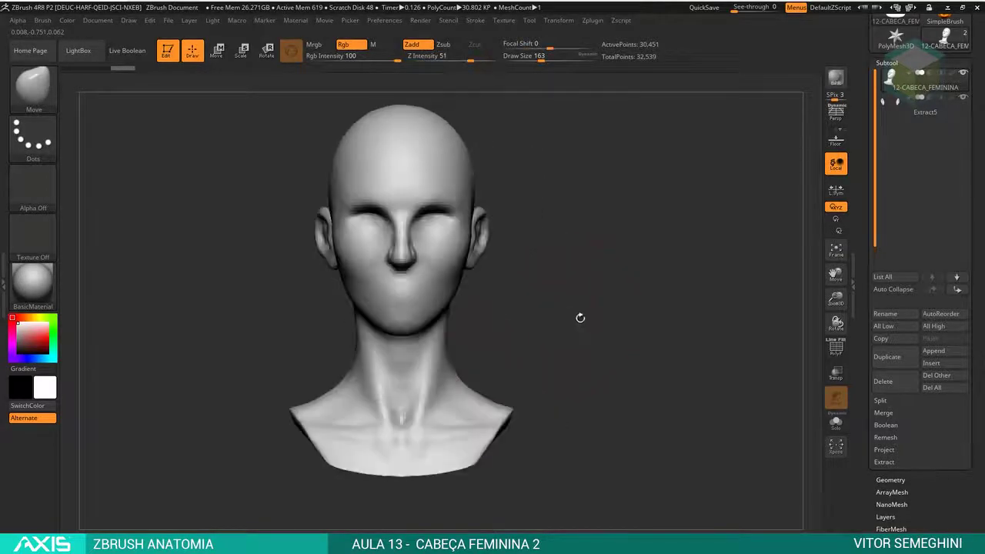
{"action": "mouse_move", "coordinate": [482, 339]}
{"action": "left_mouse_down"}
{"action": "mouse_move", "coordinate": [450, 346]}
{"action": "mouse_move", "coordinate": [495, 346]}
{"action": "mouse_move", "coordinate": [505, 329]}
{"action": "left_mouse_up"}
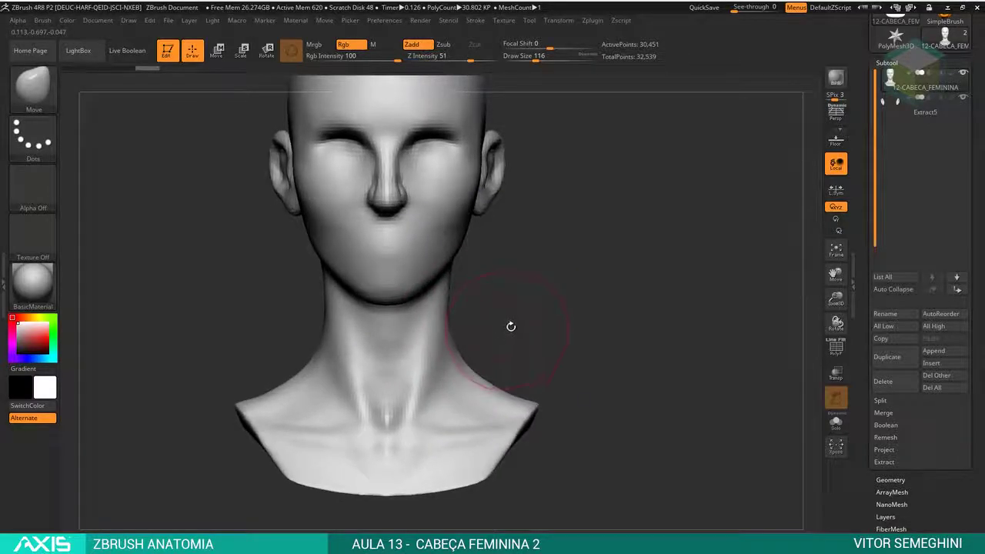
{"action": "key", "text": "ctrl"}
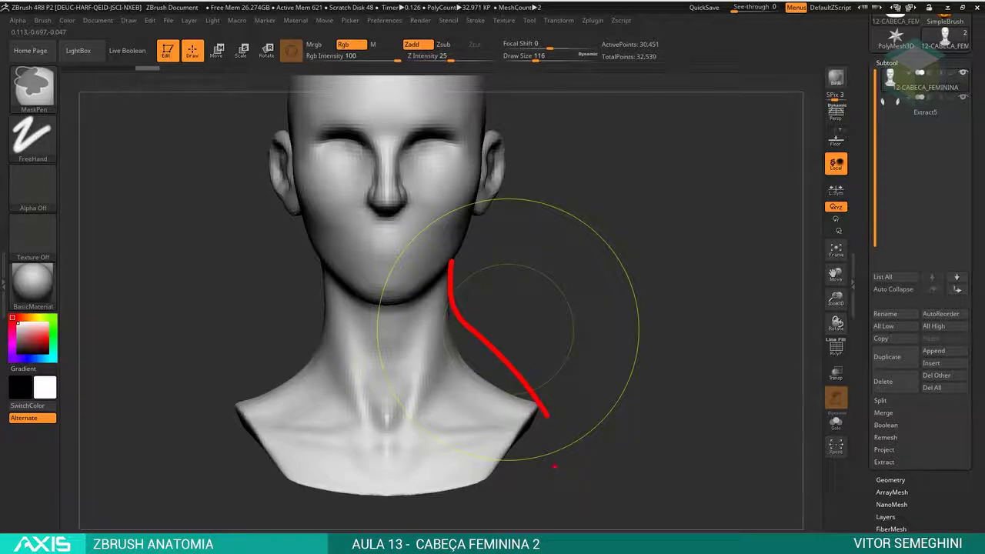
{"action": "left_click_drag", "start_coordinate": [512, 334], "coordinate": [557, 351]}
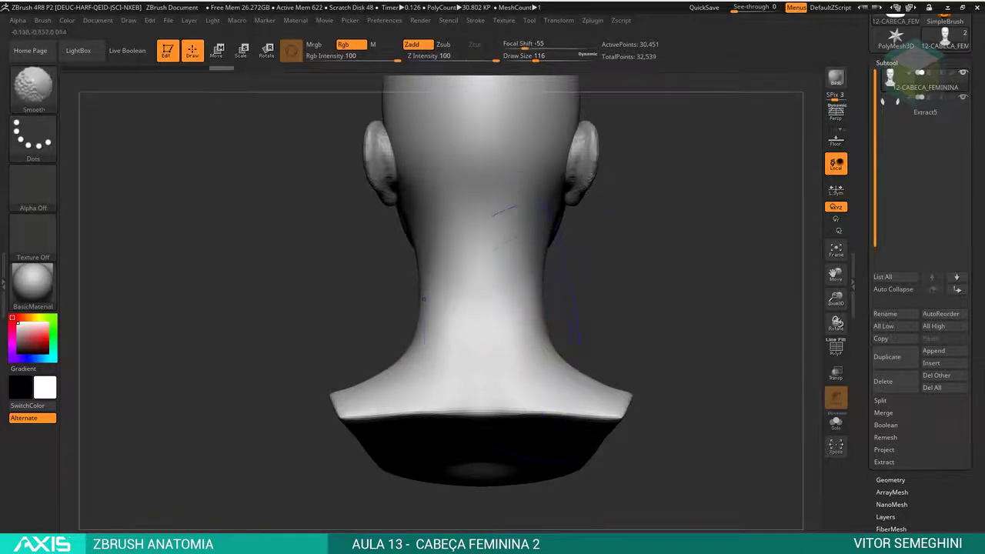
{"action": "key", "text": "bracketleft"}
{"action": "mouse_move", "coordinate": [624, 292]}
{"action": "left_mouse_down"}
{"action": "mouse_move", "coordinate": [537, 231]}
{"action": "mouse_move", "coordinate": [554, 235]}
{"action": "left_mouse_up"}
Expand Tool > Geometry to reveal the DynaMesh settings.
{"action": "left_click_drag", "start_coordinate": [972, 308], "coordinate": [971, 196]}
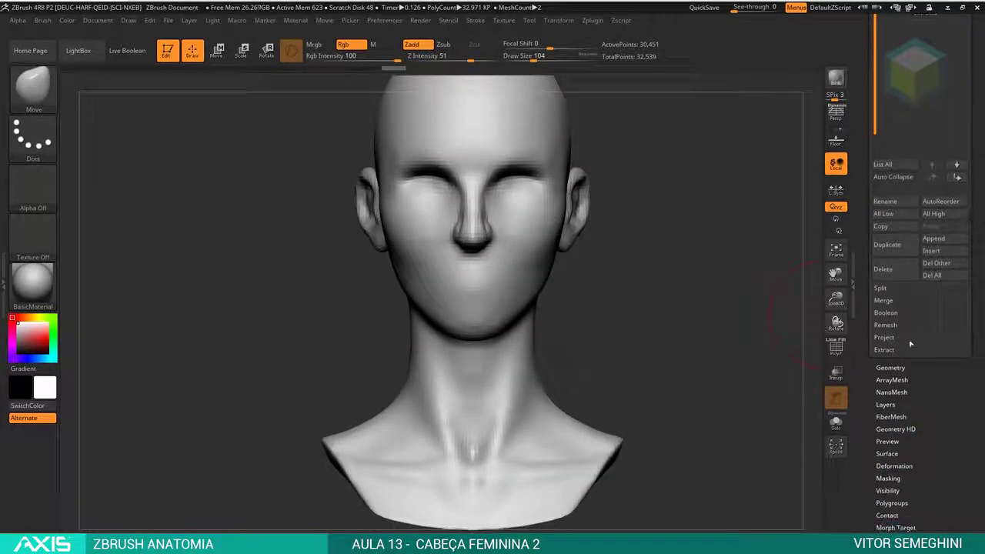
{"action": "left_click", "coordinate": [899, 369], "text": "shift"}
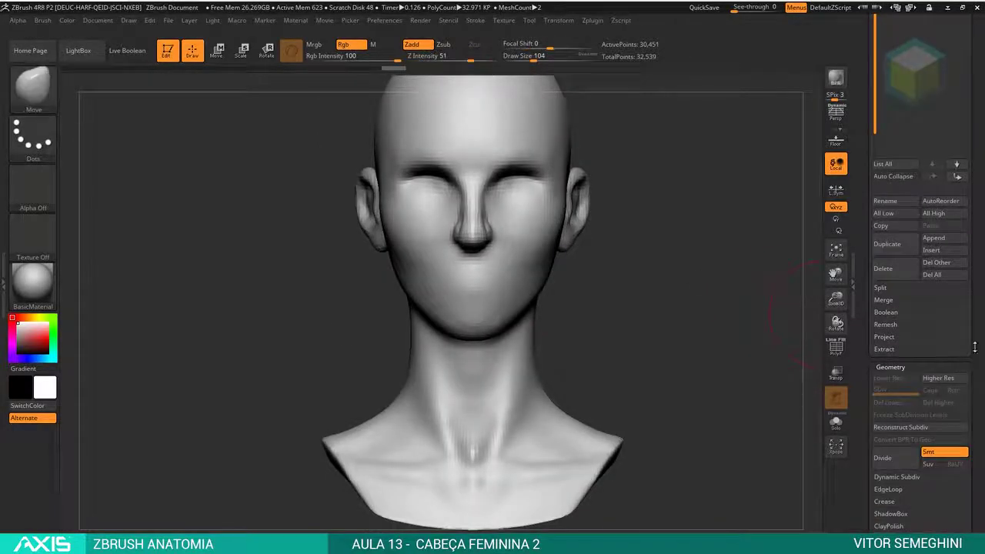
{"action": "scroll", "coordinate": [915, 369], "scroll_direction": "down", "scroll_amount": 5}
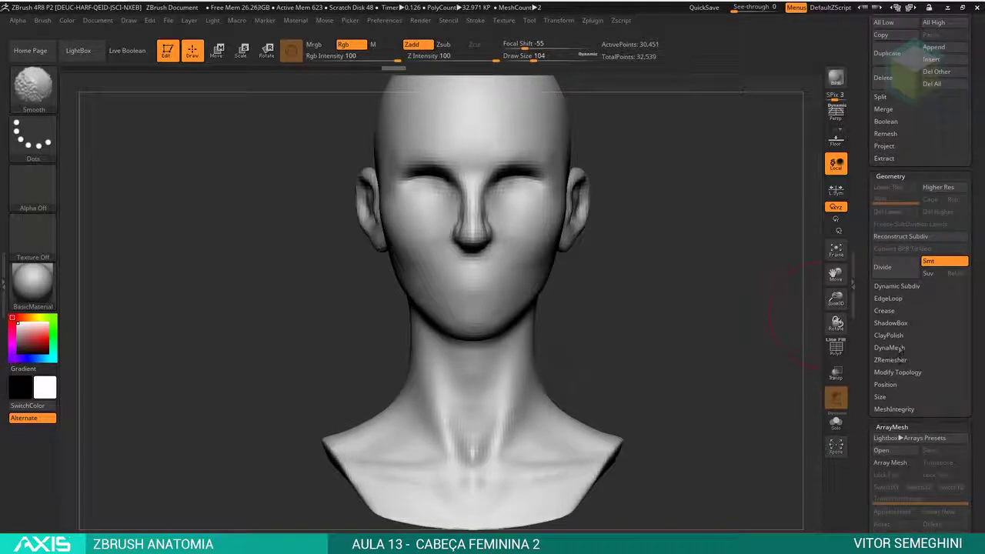
{"action": "left_click", "coordinate": [893, 347]}
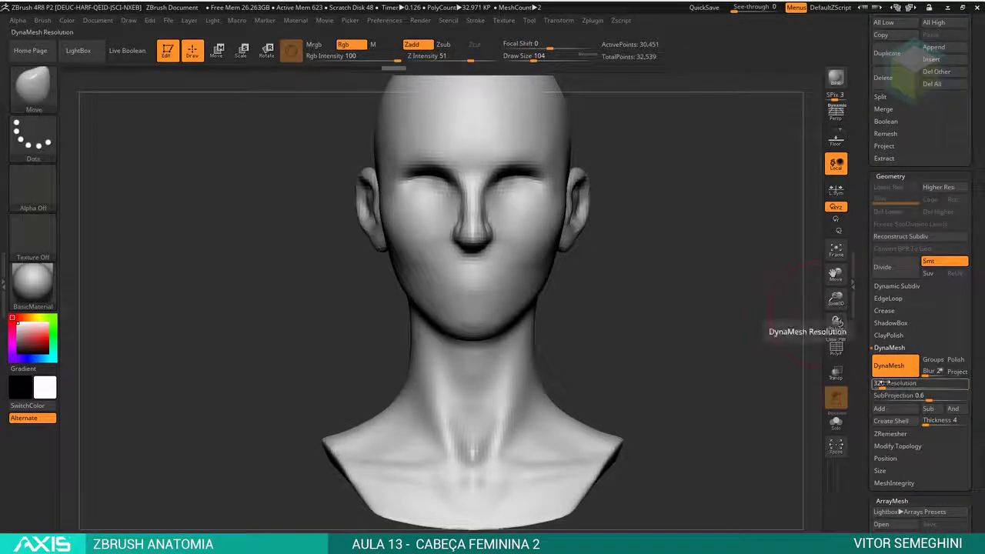
Turn on the Floor grid and orbit out to see the bust standing on it.
{"action": "mouse_move", "coordinate": [721, 301]}
{"action": "left_mouse_down"}
{"action": "mouse_move", "coordinate": [659, 266]}
{"action": "mouse_move", "coordinate": [669, 286]}
{"action": "mouse_move", "coordinate": [662, 279]}
{"action": "left_mouse_up"}
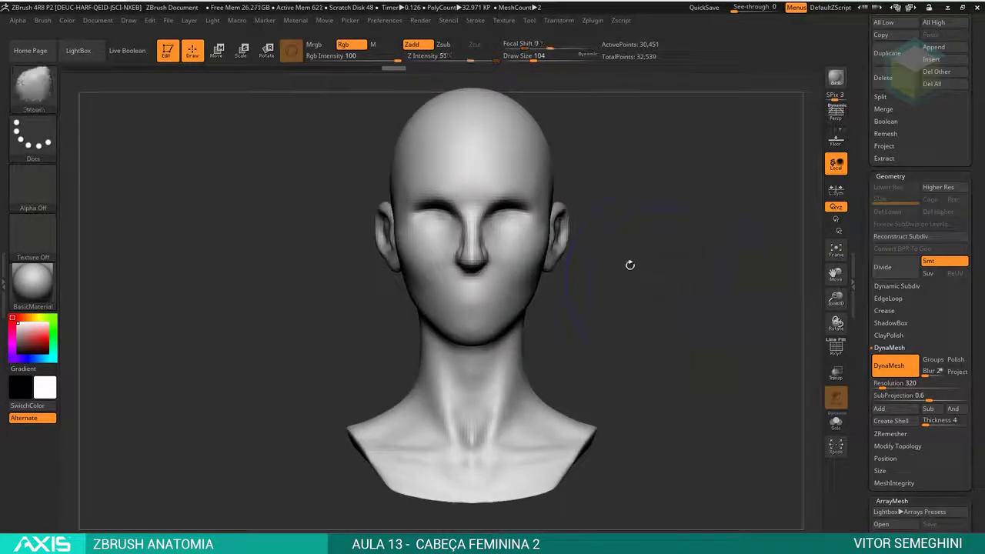
{"action": "left_click", "coordinate": [836, 138]}
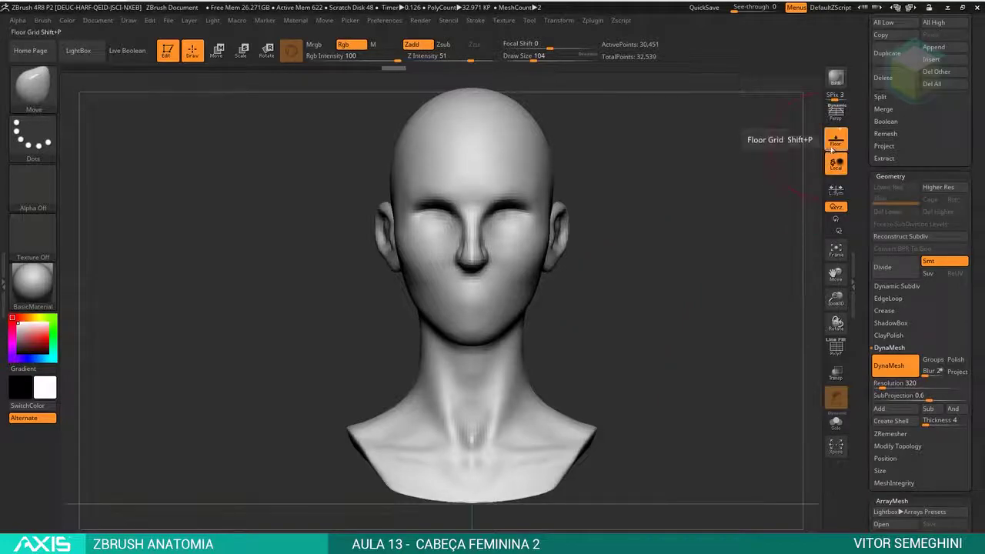
{"action": "mouse_move", "coordinate": [666, 258]}
{"action": "left_mouse_down"}
{"action": "mouse_move", "coordinate": [647, 254]}
{"action": "mouse_move", "coordinate": [679, 301]}
{"action": "left_mouse_up"}
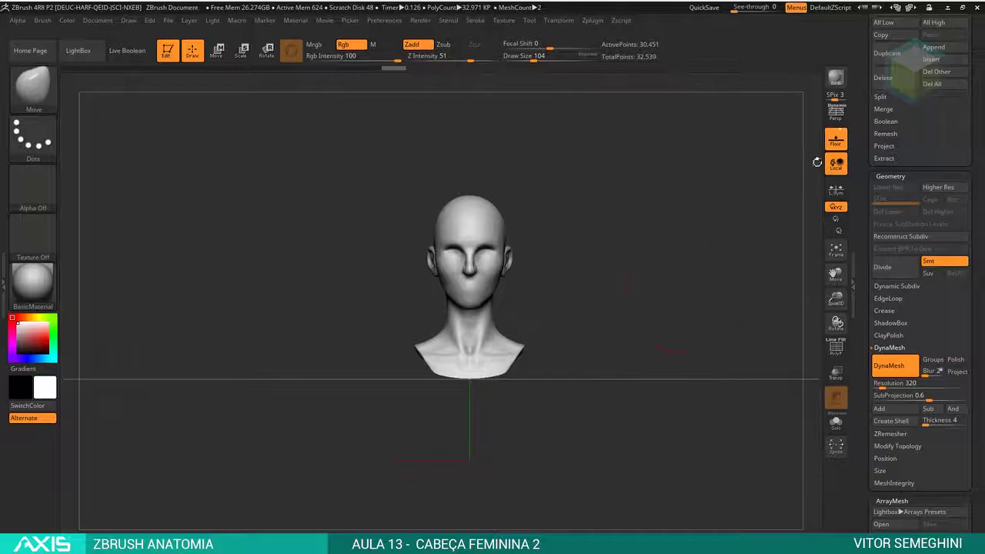
{"action": "mouse_move", "coordinate": [762, 193]}
{"action": "left_mouse_down"}
{"action": "mouse_move", "coordinate": [726, 247]}
{"action": "mouse_move", "coordinate": [687, 237]}
{"action": "mouse_move", "coordinate": [539, 285]}
{"action": "left_mouse_up"}
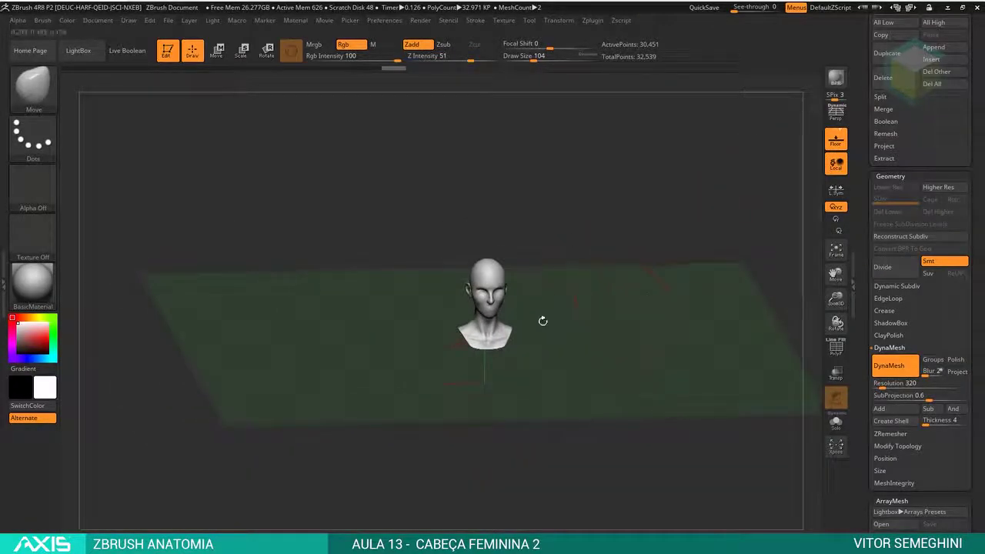
Confirm the DynaMesh Resolution stays at 320, then frame the bust against the floor.
{"action": "left_click", "coordinate": [880, 384]}
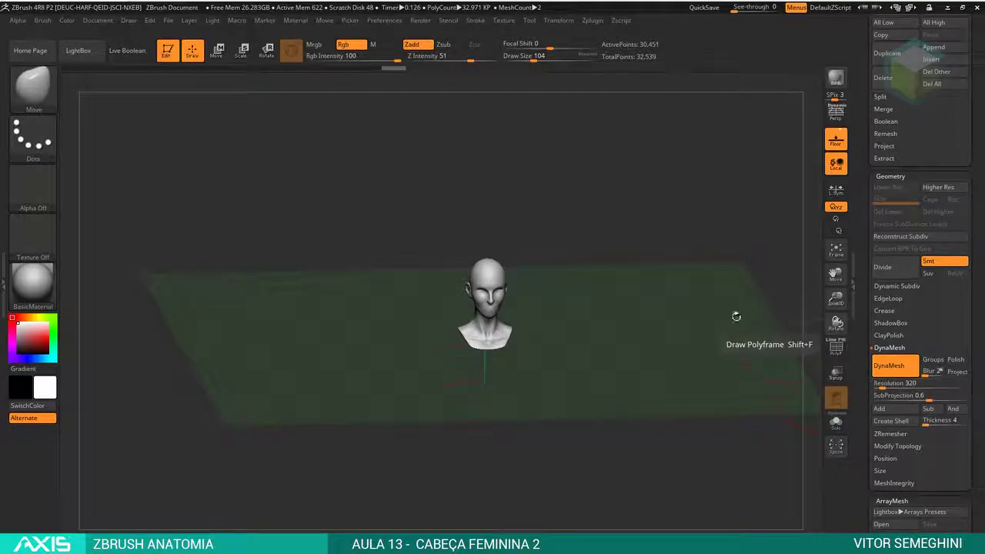
{"action": "right_click_drag", "start_coordinate": [667, 332], "coordinate": [667, 371], "text": "ctrl"}
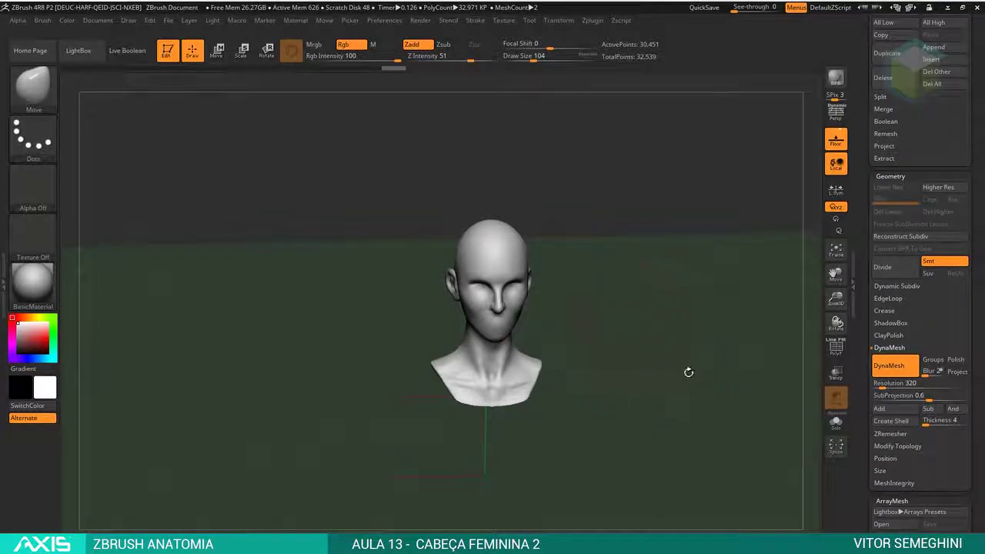
{"action": "left_click", "coordinate": [891, 386]}
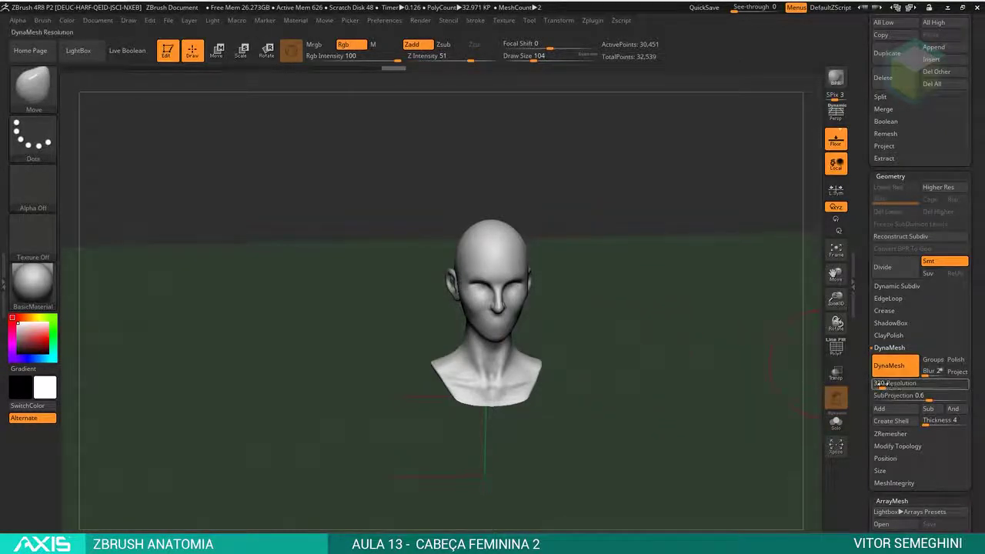
{"action": "key", "text": "Return"}
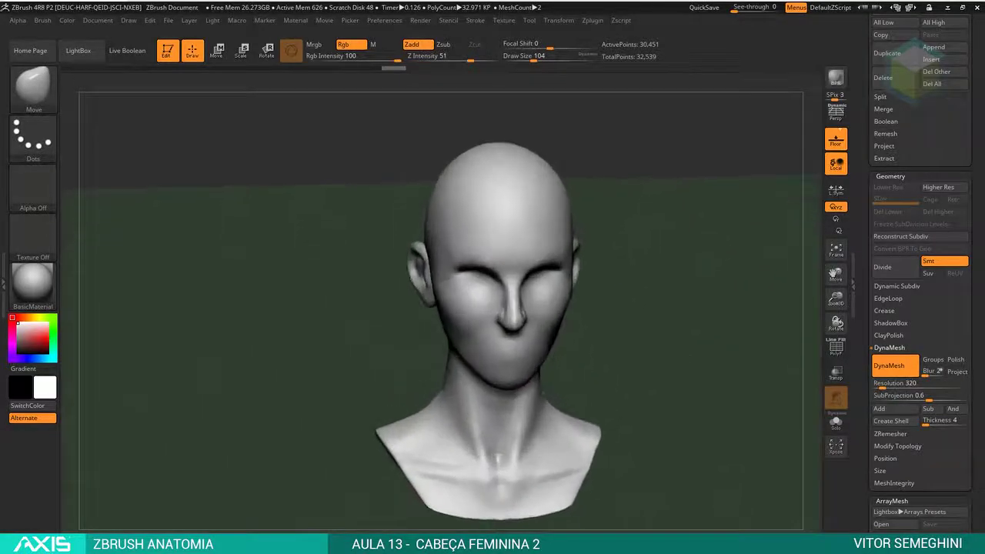
{"action": "left_click_drag", "start_coordinate": [585, 254], "coordinate": [657, 277]}
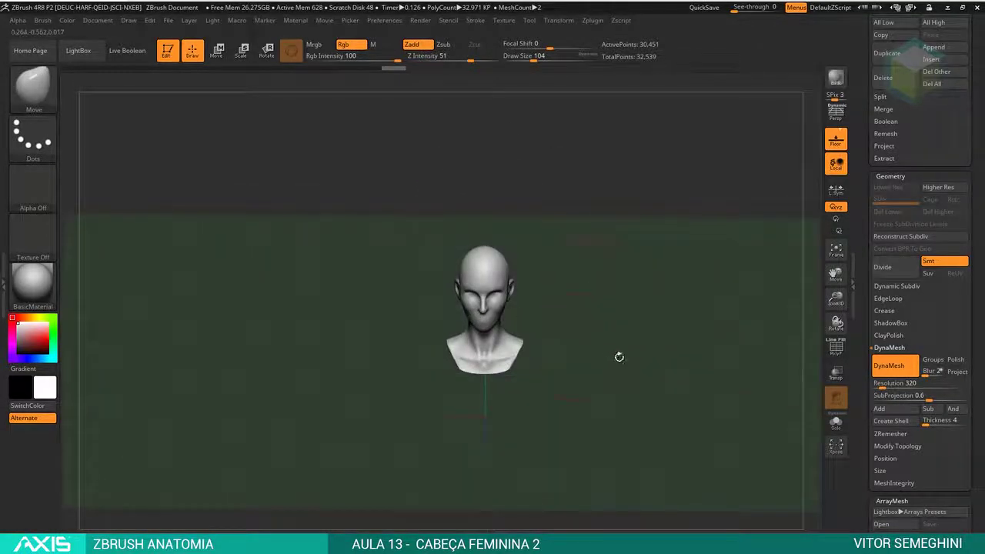
{"action": "left_click_drag", "start_coordinate": [619, 356], "coordinate": [509, 309], "text": "alt"}
{"action": "mouse_move", "coordinate": [586, 315]}
{"action": "left_mouse_down", "text": "alt"}
{"action": "mouse_move", "coordinate": [608, 292]}
{"action": "mouse_move", "coordinate": [652, 325]}
{"action": "left_mouse_up", "text": "alt"}
{"action": "key", "text": "f"}
{"action": "left_click_drag", "start_coordinate": [695, 443], "coordinate": [755, 386], "text": "alt"}
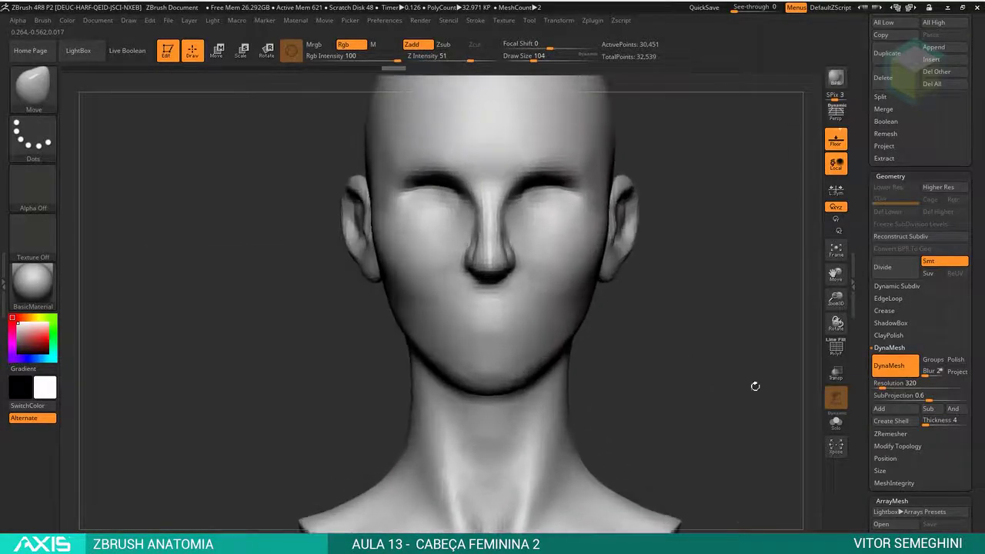
{"action": "left_click_drag", "start_coordinate": [719, 281], "coordinate": [630, 235], "text": "alt"}
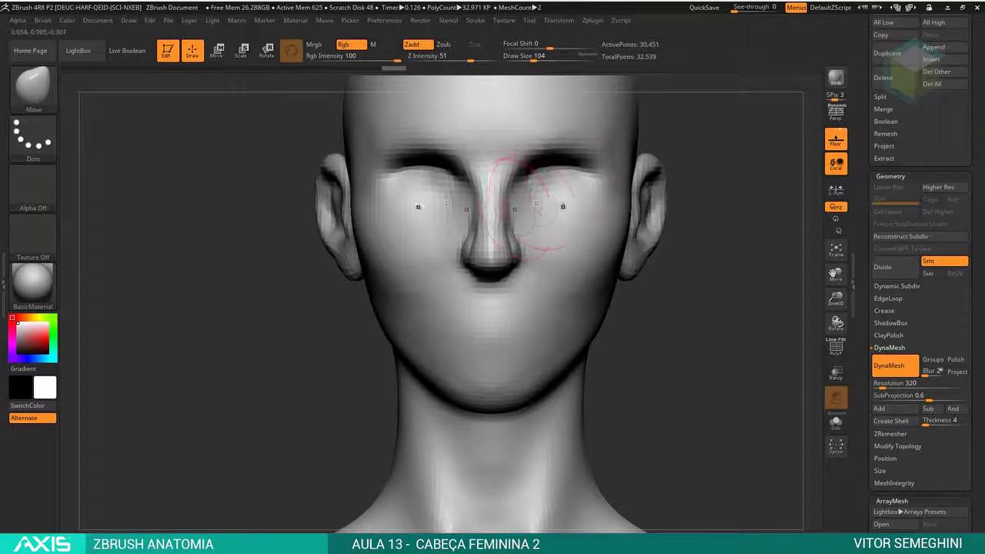
{"action": "mouse_move", "coordinate": [674, 351]}
{"action": "left_mouse_down", "text": "alt"}
{"action": "mouse_move", "coordinate": [658, 284]}
{"action": "mouse_move", "coordinate": [636, 284]}
{"action": "left_mouse_up", "text": "alt"}
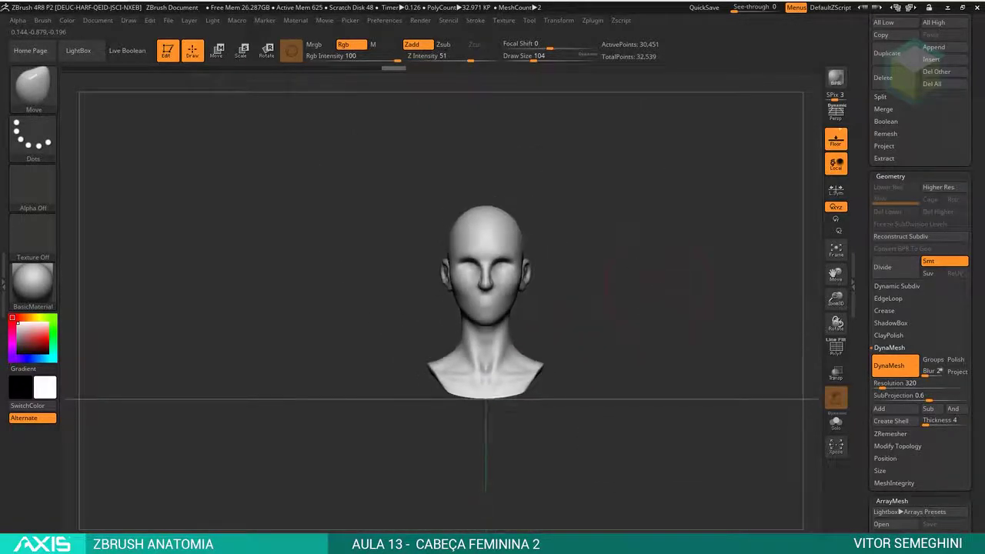
{"action": "key", "text": "e"}
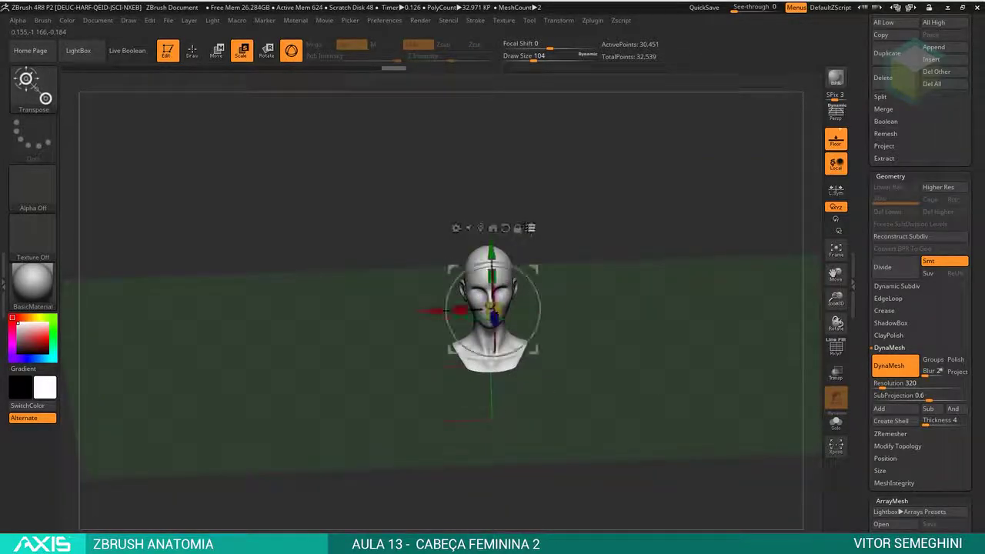
{"action": "mouse_move", "coordinate": [554, 323]}
{"action": "left_mouse_down"}
{"action": "mouse_move", "coordinate": [510, 275]}
{"action": "mouse_move", "coordinate": [485, 308]}
{"action": "mouse_move", "coordinate": [548, 309]}
{"action": "left_mouse_up"}
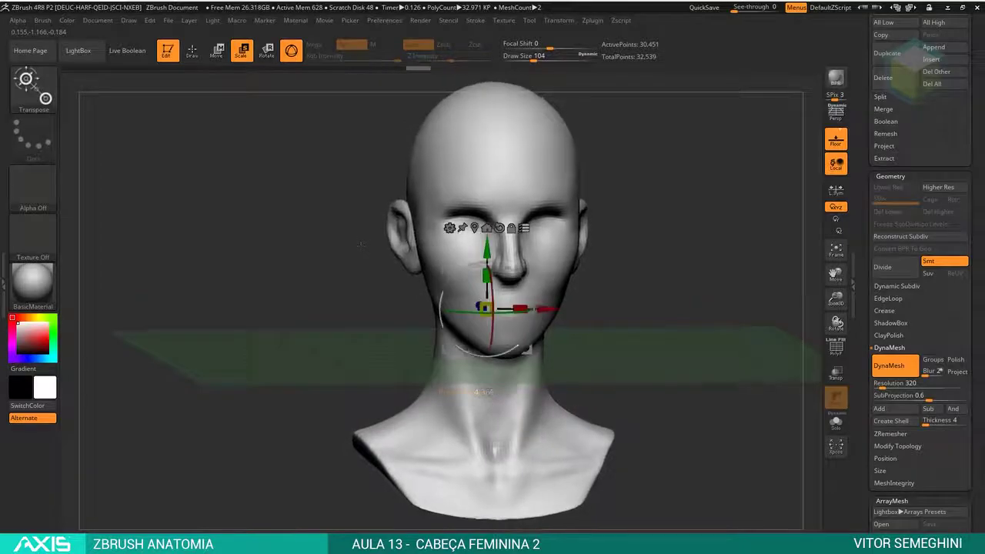
{"action": "left_click_drag", "start_coordinate": [652, 270], "coordinate": [666, 306]}
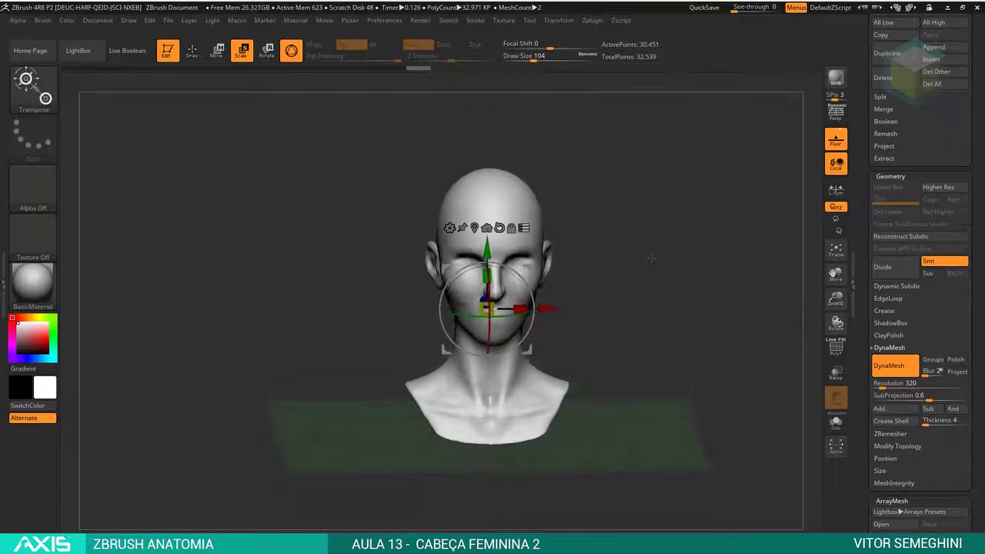
{"action": "key", "text": "q"}
{"action": "key", "text": "ctrl"}
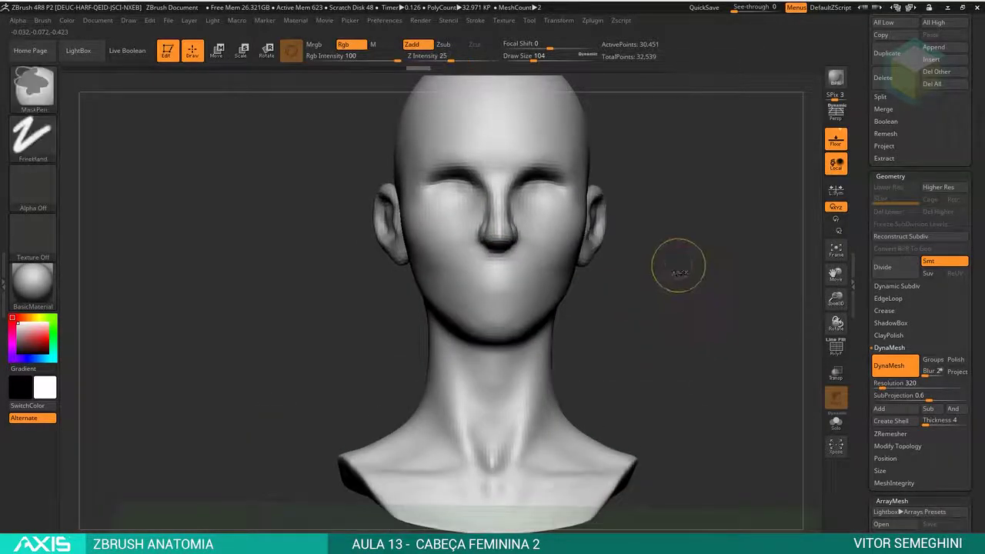
Toggle the PolyF wireframe to inspect the cheek and head, ending in side profile.
{"action": "left_click_drag", "start_coordinate": [654, 341], "coordinate": [660, 326], "text": "alt"}
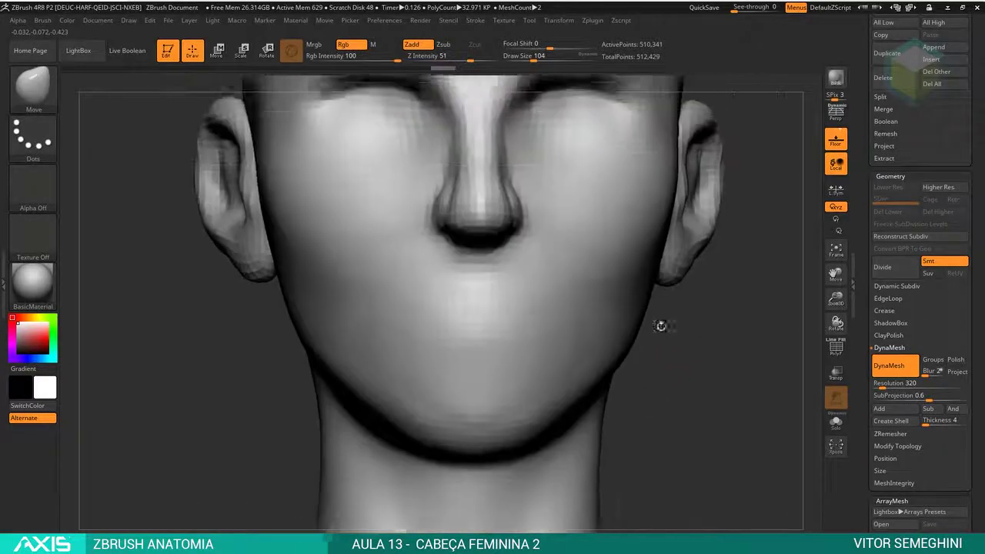
{"action": "key", "text": "space"}
{"action": "key", "text": "shift"}
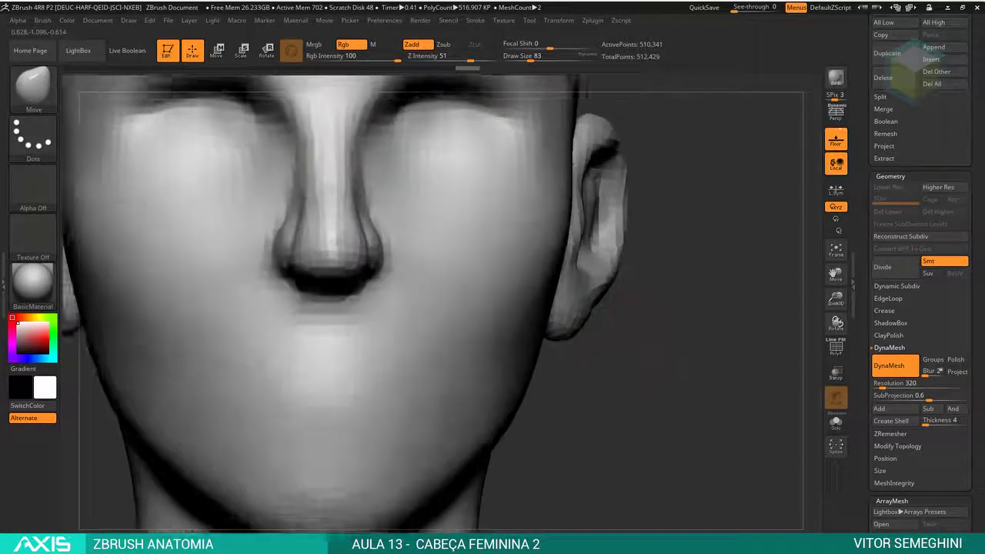
{"action": "left_click_drag", "start_coordinate": [696, 310], "coordinate": [654, 351], "text": "alt"}
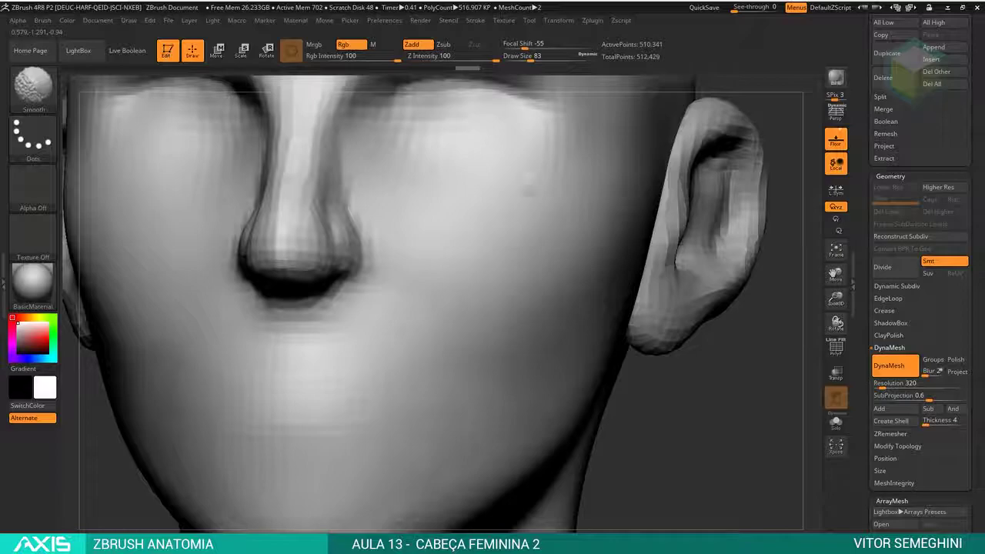
{"action": "key", "text": "shift+f"}
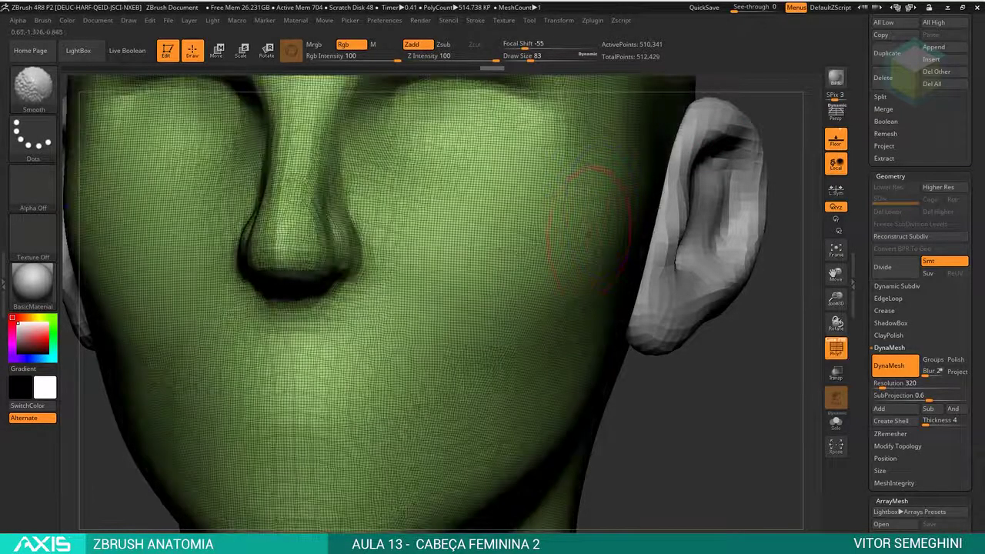
{"action": "mouse_move", "coordinate": [687, 419]}
{"action": "left_mouse_down"}
{"action": "mouse_move", "coordinate": [470, 239]}
{"action": "mouse_move", "coordinate": [553, 308]}
{"action": "left_mouse_up"}
{"action": "left_click_drag", "start_coordinate": [584, 250], "coordinate": [630, 338], "text": "alt"}
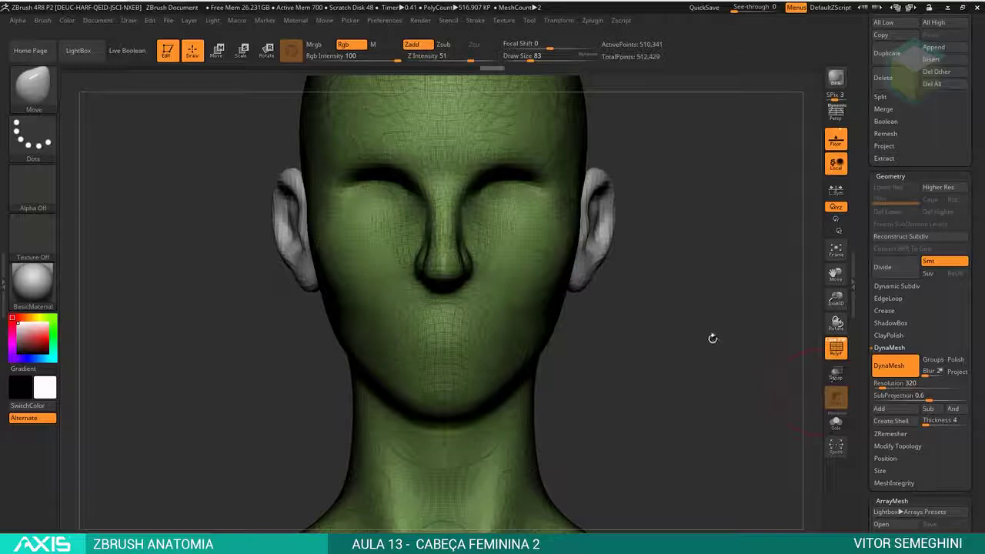
{"action": "key", "text": "f"}
{"action": "key", "text": "shift+f"}
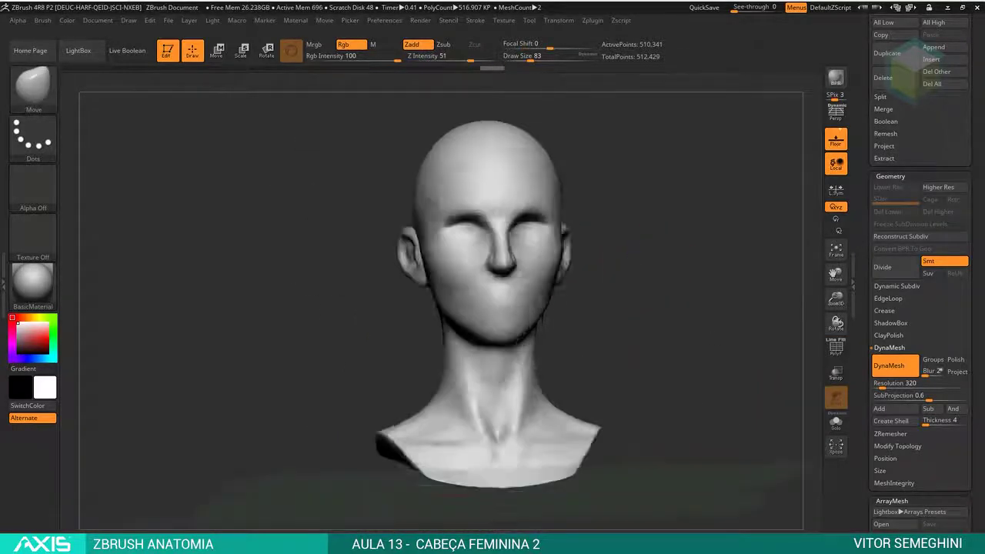
{"action": "left_click_drag", "start_coordinate": [678, 231], "coordinate": [688, 319], "text": "shift"}
{"action": "scroll", "coordinate": [688, 319], "scroll_direction": "up", "scroll_amount": 3}
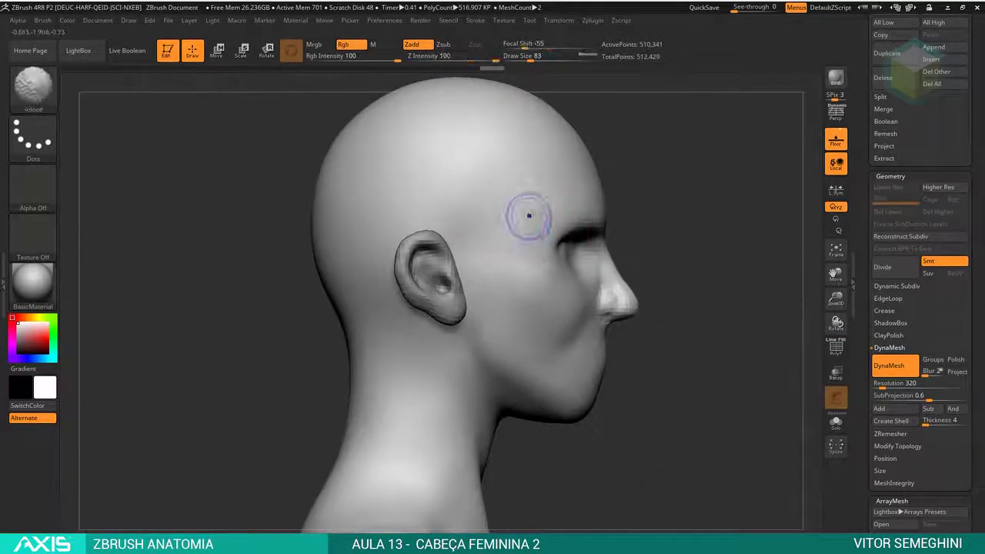
Smooth the temple beside the eye, then return to a framed front view.
{"action": "left_click_drag", "start_coordinate": [534, 262], "coordinate": [539, 230], "text": "shift"}
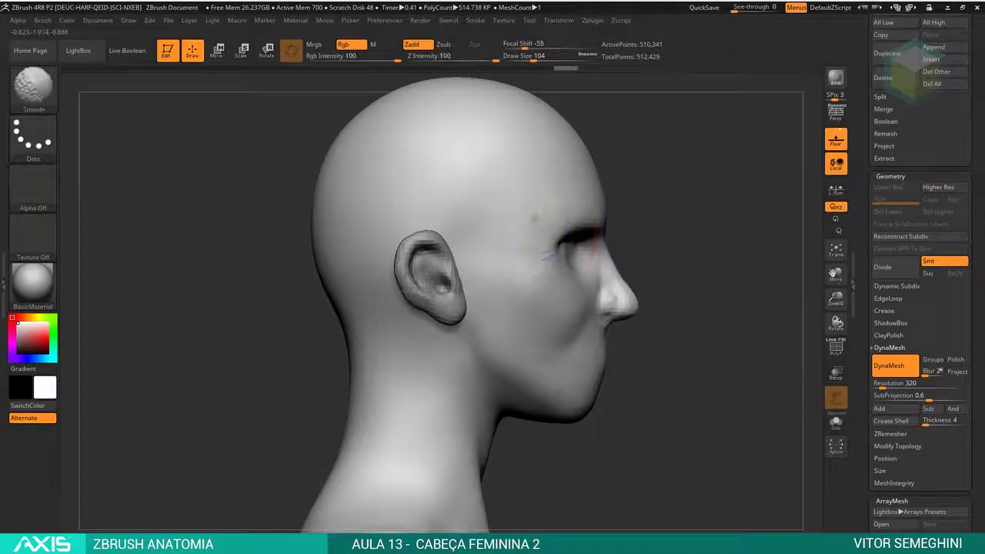
{"action": "key", "text": "b"}
{"action": "key", "text": "m"}
{"action": "key", "text": "v"}
{"action": "mouse_move", "coordinate": [532, 294]}
{"action": "left_mouse_down", "text": "shift"}
{"action": "mouse_move", "coordinate": [670, 213]}
{"action": "mouse_move", "coordinate": [590, 233]}
{"action": "mouse_move", "coordinate": [608, 293]}
{"action": "left_mouse_up", "text": "shift"}
{"action": "key", "text": "f"}
Smooth the surface around both eyes and turn the head to three-quarter.
{"action": "left_click_drag", "start_coordinate": [472, 308], "coordinate": [456, 291], "text": "shift"}
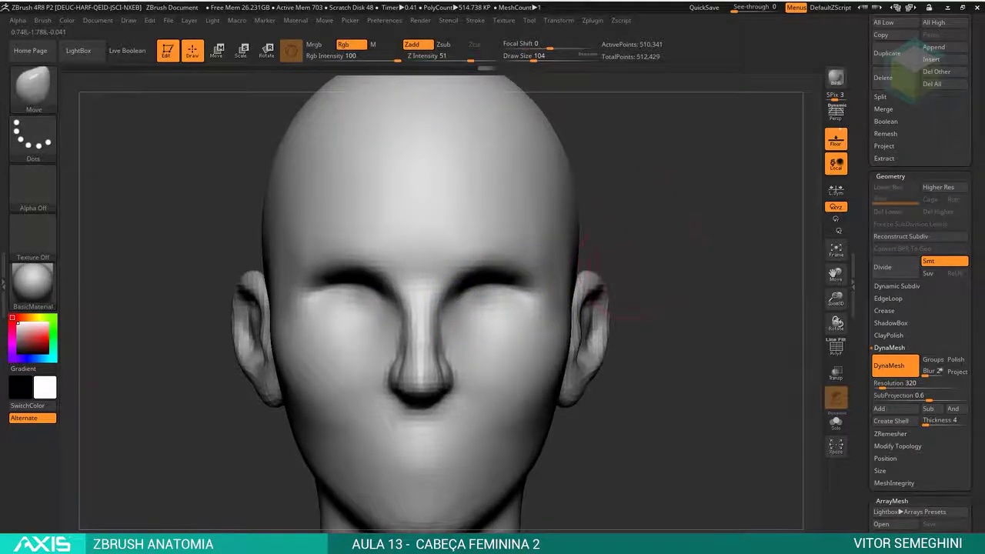
{"action": "key", "text": "f"}
{"action": "left_click_drag", "start_coordinate": [604, 277], "coordinate": [493, 223], "text": "alt"}
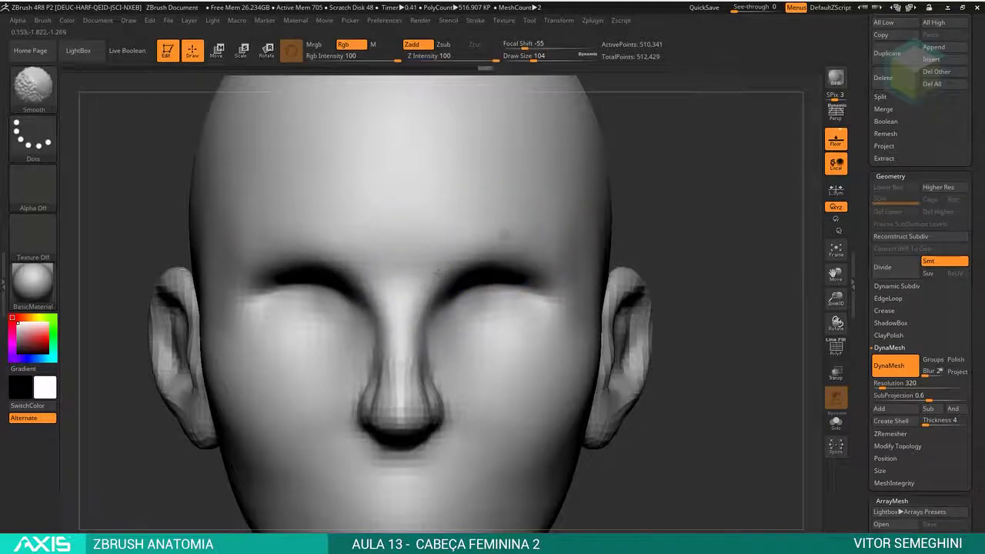
{"action": "key", "text": "f"}
{"action": "mouse_move", "coordinate": [616, 185]}
{"action": "left_mouse_down"}
{"action": "mouse_move", "coordinate": [642, 242]}
{"action": "mouse_move", "coordinate": [797, 293]}
{"action": "left_mouse_up"}
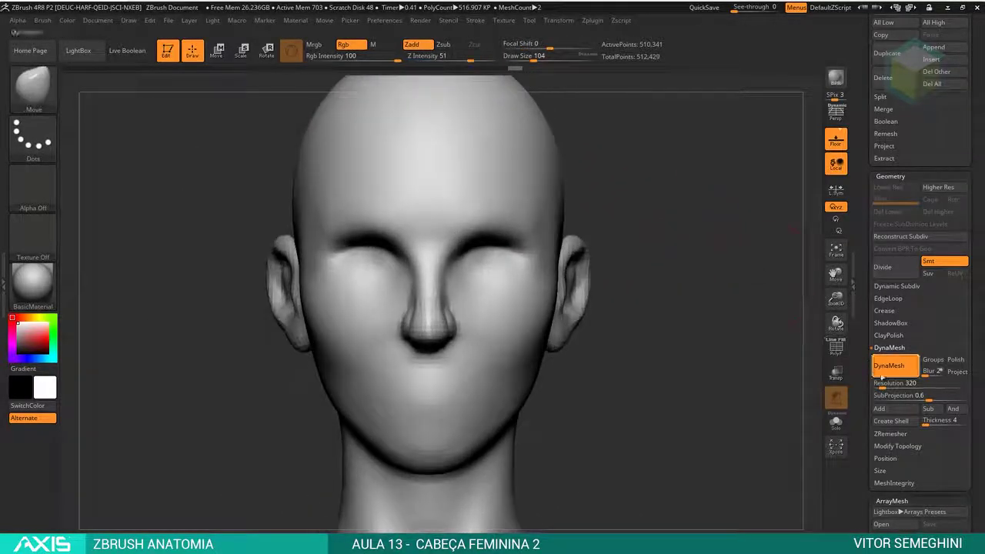
Set the DynaMesh Resolution to 240 and remesh the head.
{"action": "left_click", "coordinate": [881, 383]}
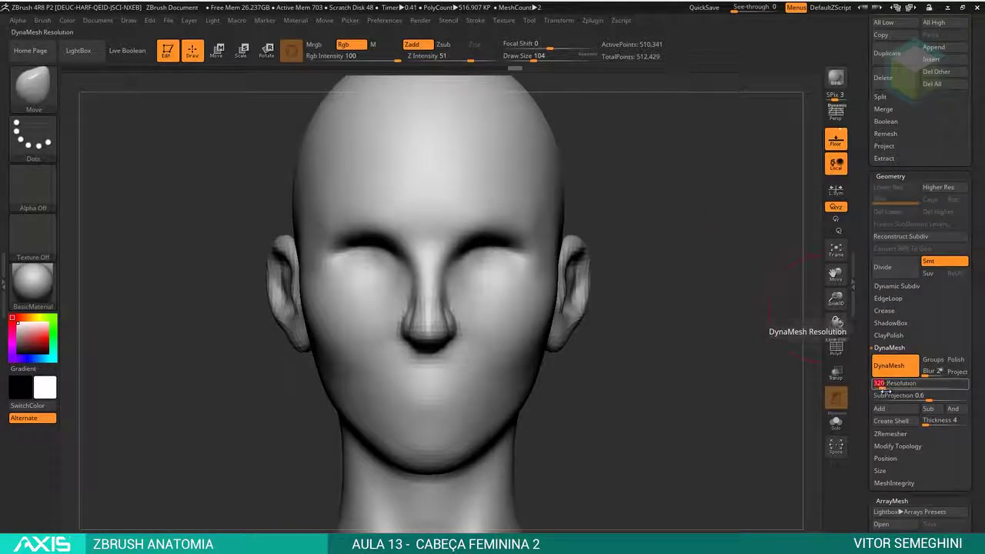
{"action": "type", "text": "0"}
{"action": "key", "text": "Return"}
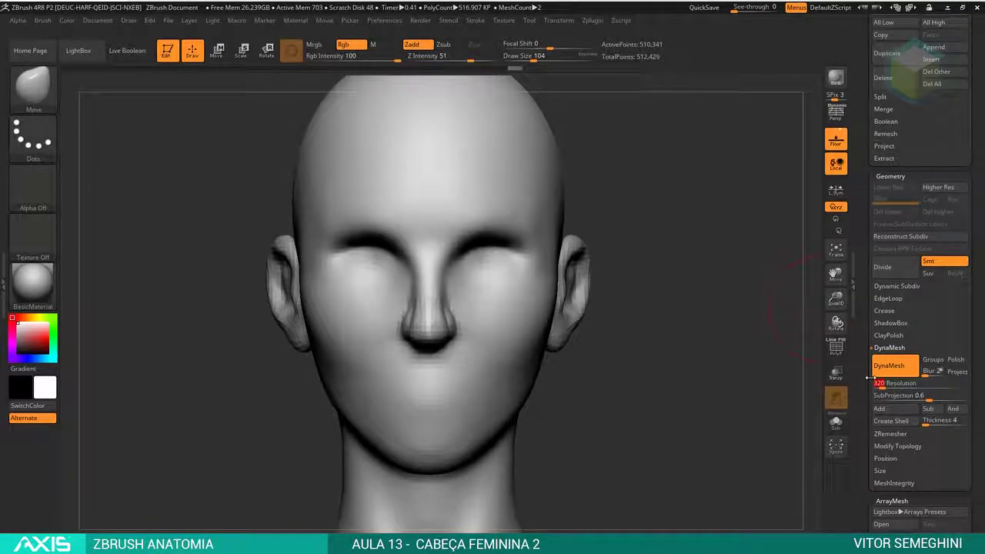
{"action": "type", "text": "0"}
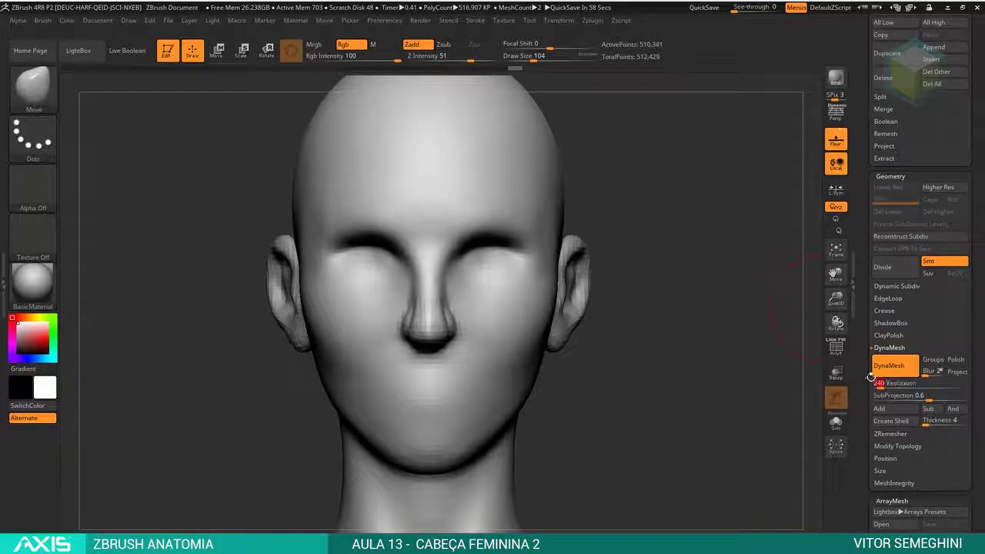
{"action": "key", "text": "ctrl"}
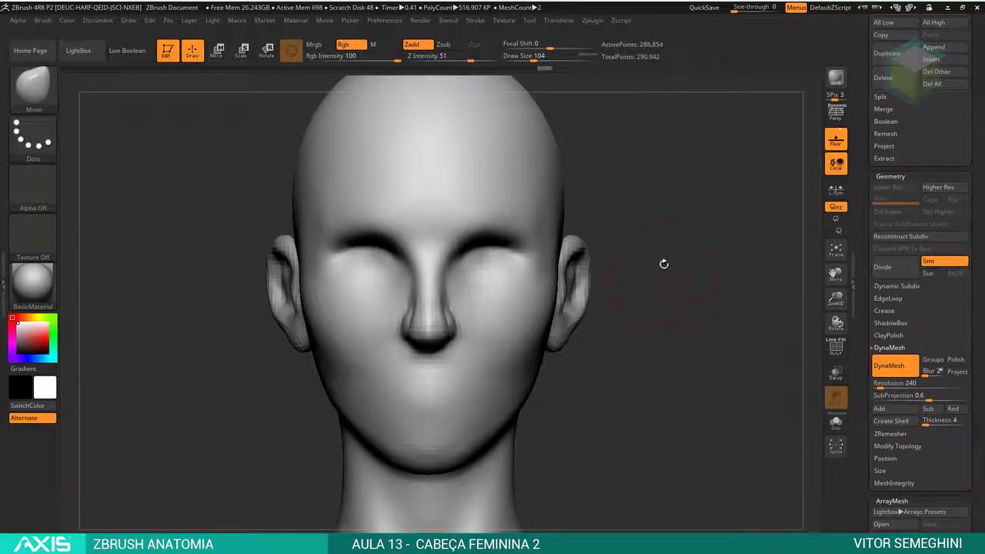
Lower the DynaMesh Resolution to 184 and remesh the head again.
{"action": "mouse_move", "coordinate": [662, 262]}
{"action": "left_mouse_down", "text": "alt"}
{"action": "mouse_move", "coordinate": [661, 231]}
{"action": "mouse_move", "coordinate": [539, 254]}
{"action": "left_mouse_up", "text": "alt"}
{"action": "mouse_move", "coordinate": [438, 337]}
{"action": "right_mouse_down"}
{"action": "mouse_move", "coordinate": [512, 293]}
{"action": "mouse_move", "coordinate": [473, 286]}
{"action": "mouse_move", "coordinate": [462, 264]}
{"action": "mouse_move", "coordinate": [470, 254]}
{"action": "right_mouse_up"}
{"action": "right_click_drag", "start_coordinate": [477, 211], "coordinate": [734, 226]}
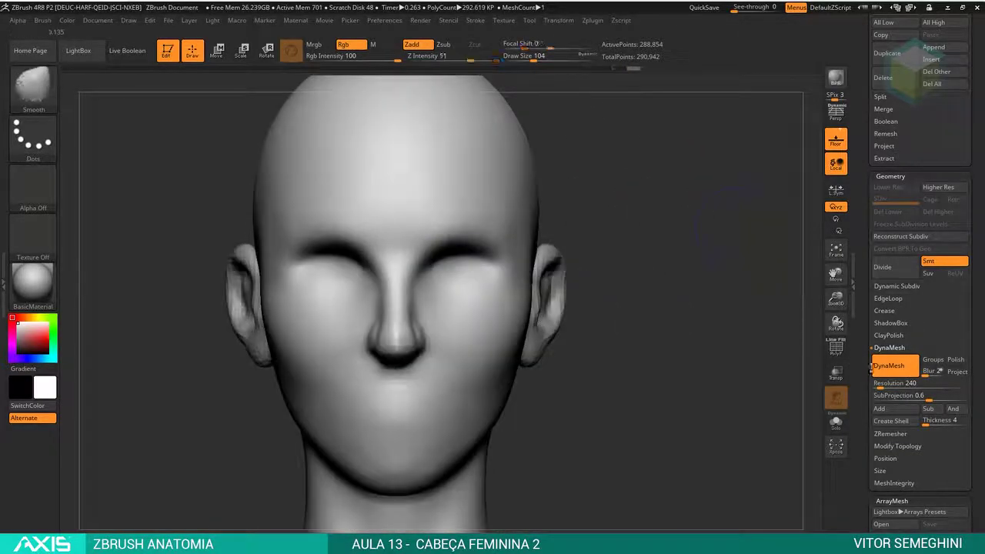
{"action": "left_click", "coordinate": [880, 382]}
{"action": "type", "text": "1"}
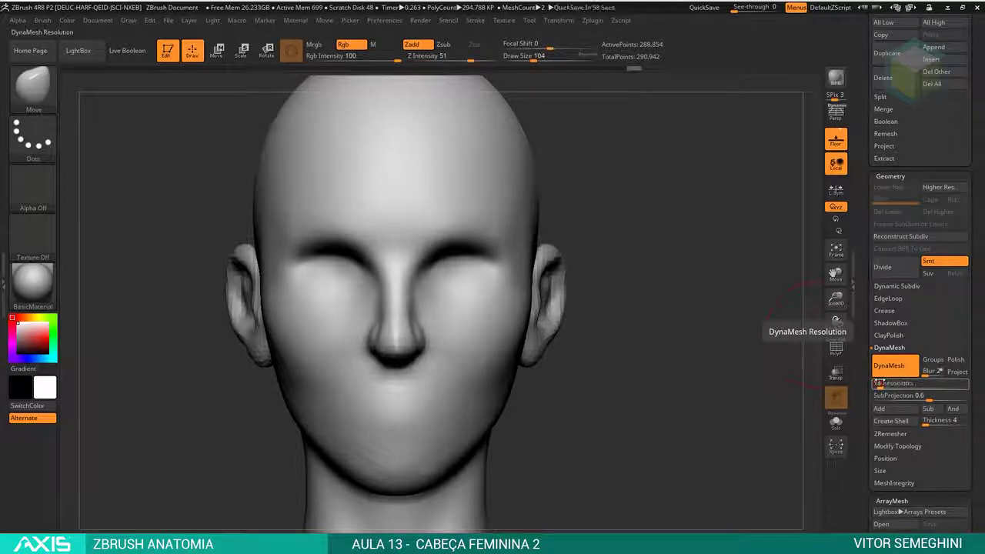
{"action": "type", "text": "84"}
{"action": "key", "text": "Return"}
{"action": "mouse_move", "coordinate": [655, 259]}
{"action": "left_mouse_down"}
{"action": "mouse_move", "coordinate": [662, 226]}
{"action": "mouse_move", "coordinate": [695, 280]}
{"action": "left_mouse_up"}
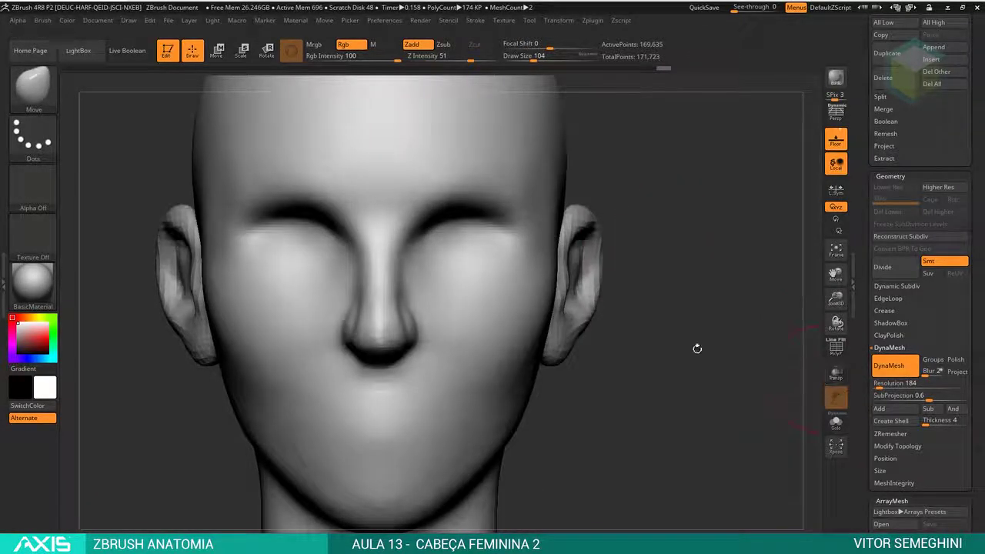
Orbit and frame the remeshed head to inspect the face and neck from front, side and three-quarter views.
{"action": "mouse_move", "coordinate": [697, 348]}
{"action": "left_mouse_down"}
{"action": "mouse_move", "coordinate": [669, 305]}
{"action": "mouse_move", "coordinate": [672, 316]}
{"action": "left_mouse_up"}
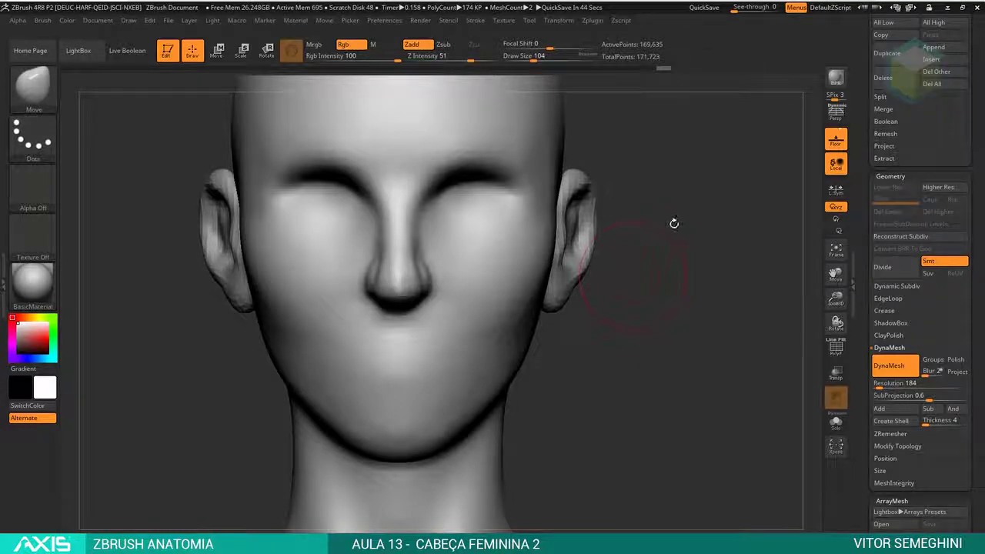
{"action": "left_click_drag", "start_coordinate": [684, 274], "coordinate": [677, 259]}
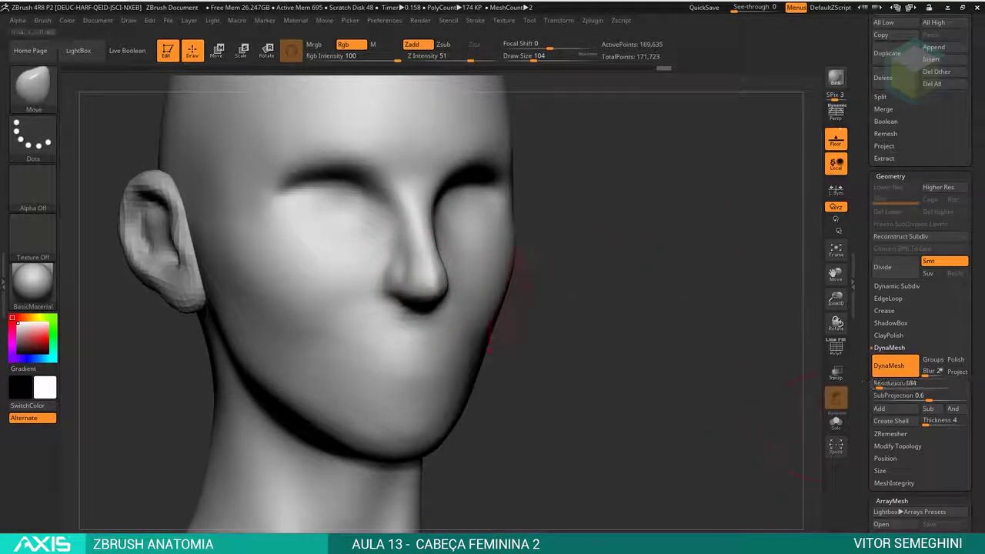
{"action": "left_click_drag", "start_coordinate": [607, 363], "coordinate": [643, 349]}
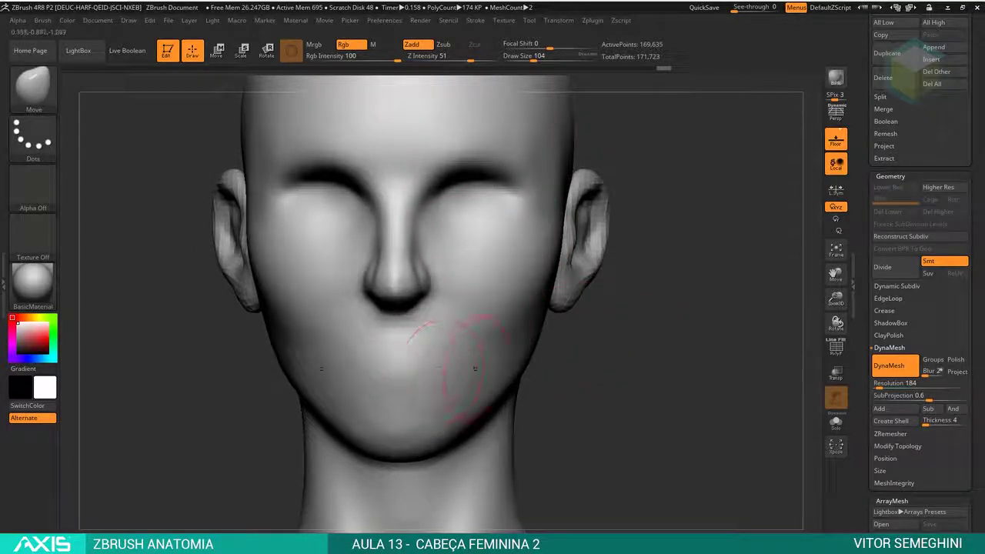
{"action": "key", "text": "f"}
{"action": "mouse_move", "coordinate": [524, 358]}
{"action": "left_mouse_down"}
{"action": "mouse_move", "coordinate": [506, 427]}
{"action": "mouse_move", "coordinate": [572, 345]}
{"action": "mouse_move", "coordinate": [601, 337]}
{"action": "mouse_move", "coordinate": [585, 371]}
{"action": "mouse_move", "coordinate": [583, 356]}
{"action": "left_mouse_up"}
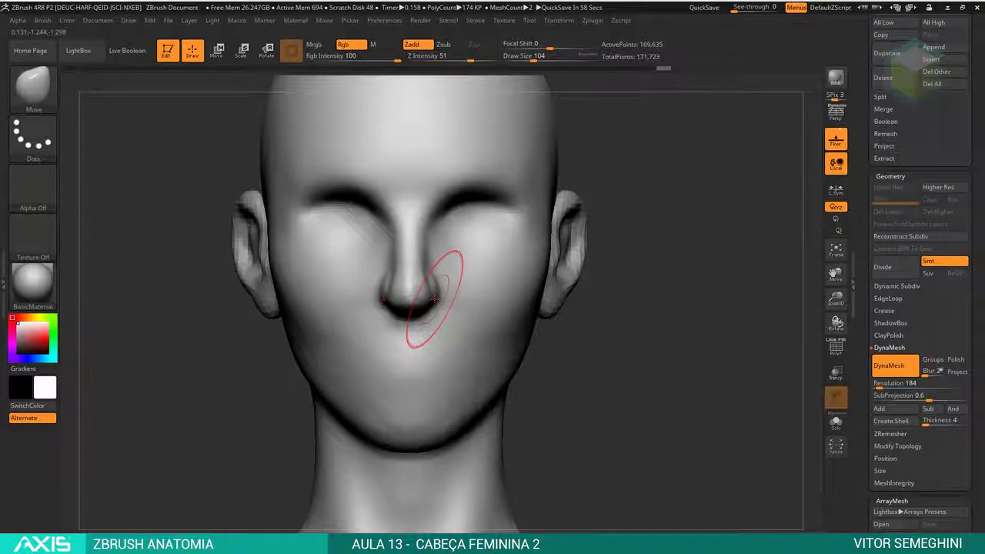
{"action": "mouse_move", "coordinate": [678, 311]}
{"action": "left_mouse_down"}
{"action": "mouse_move", "coordinate": [708, 326]}
{"action": "mouse_move", "coordinate": [689, 299]}
{"action": "left_mouse_up"}
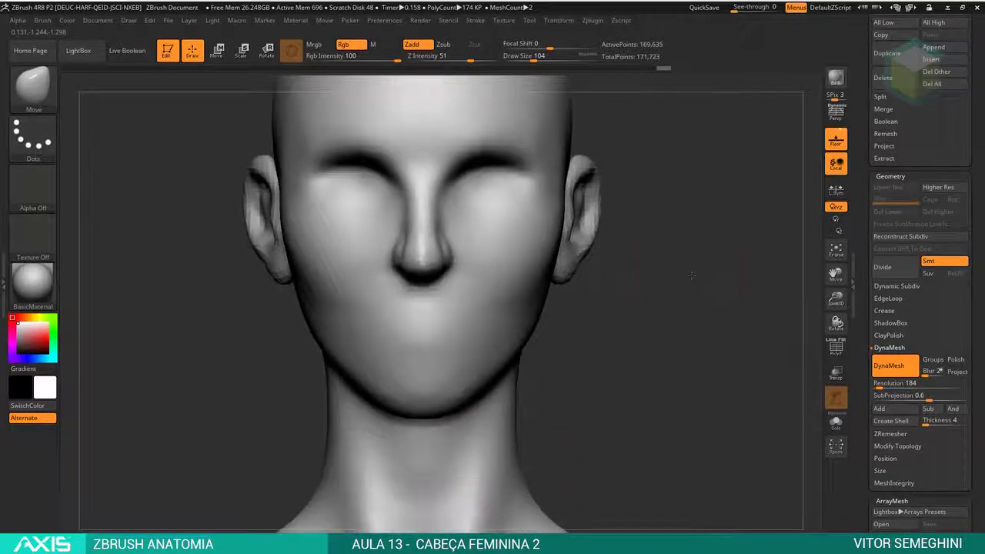
Select the ClayBuildup brush and reduce its size to 65.
{"action": "key", "text": "b"}
{"action": "key", "text": "c"}
{"action": "key", "text": "b"}
{"action": "key", "text": "space"}
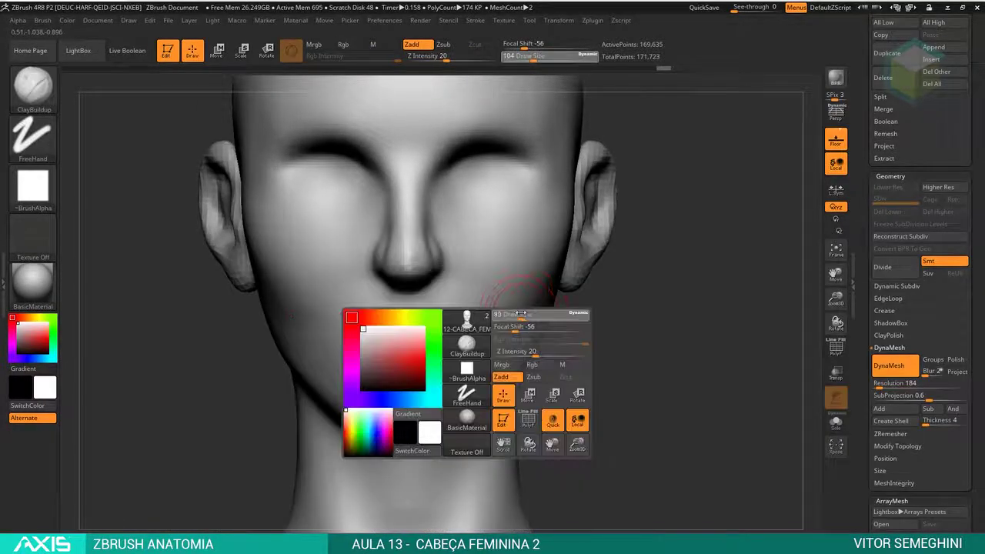
{"action": "mouse_move", "coordinate": [593, 310]}
{"action": "left_mouse_down", "text": "alt"}
{"action": "mouse_move", "coordinate": [654, 340]}
{"action": "mouse_move", "coordinate": [659, 308]}
{"action": "left_mouse_up", "text": "alt"}
{"action": "key", "text": "space"}
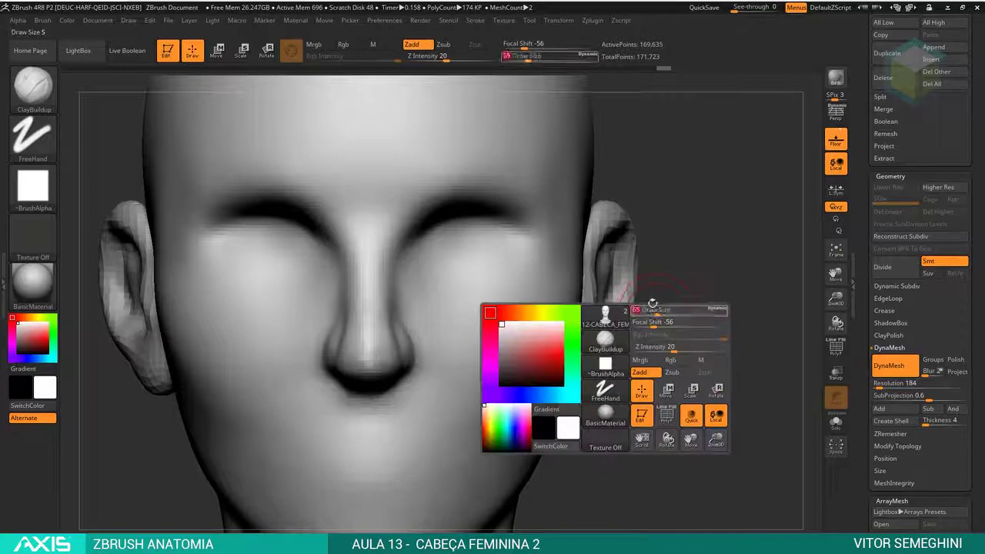
Build up mirrored upper eyelids over both eyes, checking them from side and front.
{"action": "left_click_drag", "start_coordinate": [475, 237], "coordinate": [485, 229]}
{"action": "mouse_move", "coordinate": [431, 245]}
{"action": "left_mouse_down"}
{"action": "mouse_move", "coordinate": [508, 248]}
{"action": "mouse_move", "coordinate": [493, 233]}
{"action": "mouse_move", "coordinate": [451, 238]}
{"action": "left_mouse_up"}
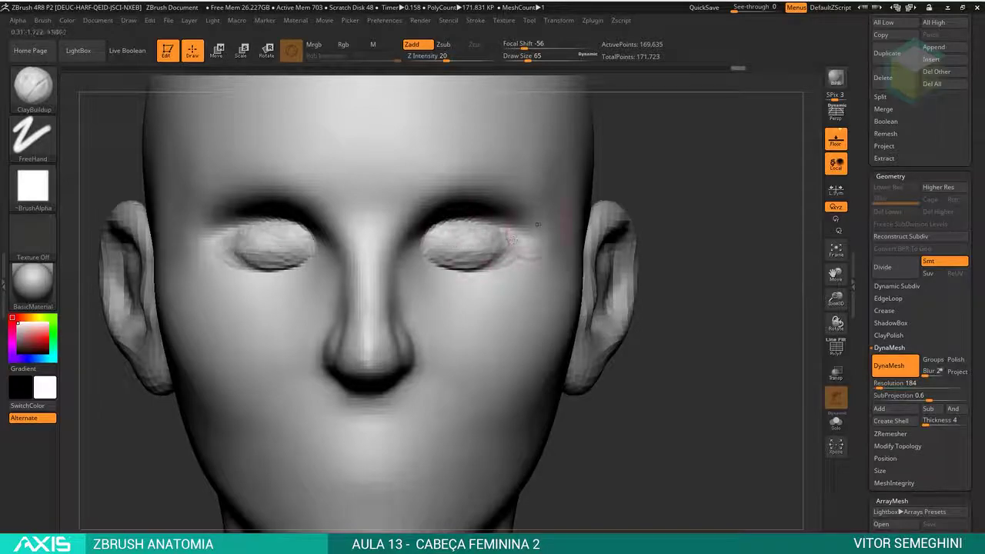
{"action": "mouse_move", "coordinate": [615, 154]}
{"action": "left_mouse_down"}
{"action": "mouse_move", "coordinate": [624, 153]}
{"action": "mouse_move", "coordinate": [477, 266]}
{"action": "mouse_move", "coordinate": [462, 297]}
{"action": "mouse_move", "coordinate": [416, 279]}
{"action": "left_mouse_up"}
{"action": "mouse_move", "coordinate": [489, 279]}
{"action": "left_mouse_down"}
{"action": "mouse_move", "coordinate": [446, 257]}
{"action": "mouse_move", "coordinate": [458, 258]}
{"action": "left_mouse_up"}
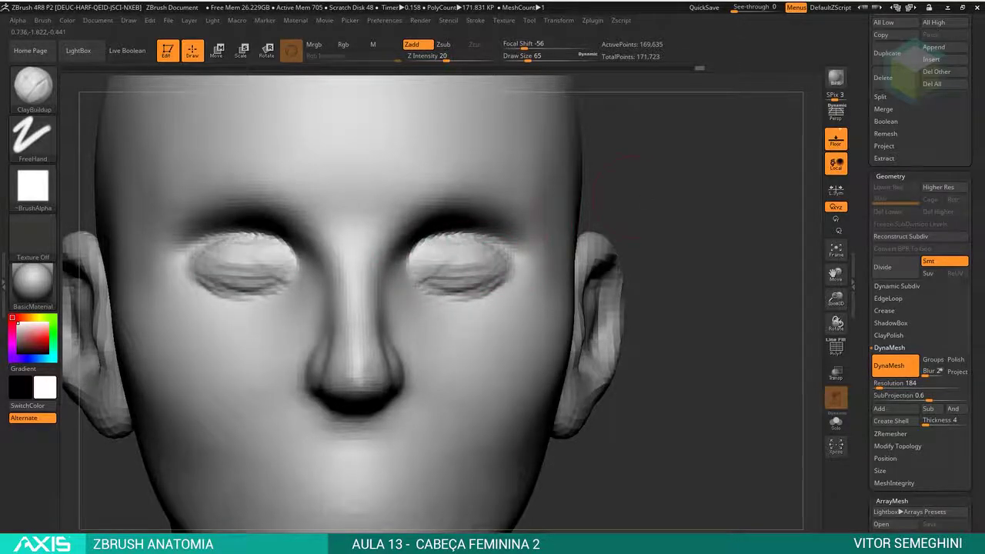
{"action": "mouse_move", "coordinate": [624, 192]}
{"action": "left_mouse_down", "text": "alt"}
{"action": "mouse_move", "coordinate": [442, 248]}
{"action": "mouse_move", "coordinate": [431, 277]}
{"action": "mouse_move", "coordinate": [470, 275]}
{"action": "mouse_move", "coordinate": [505, 260]}
{"action": "mouse_move", "coordinate": [436, 261]}
{"action": "left_mouse_up", "text": "alt"}
{"action": "key", "text": "f"}
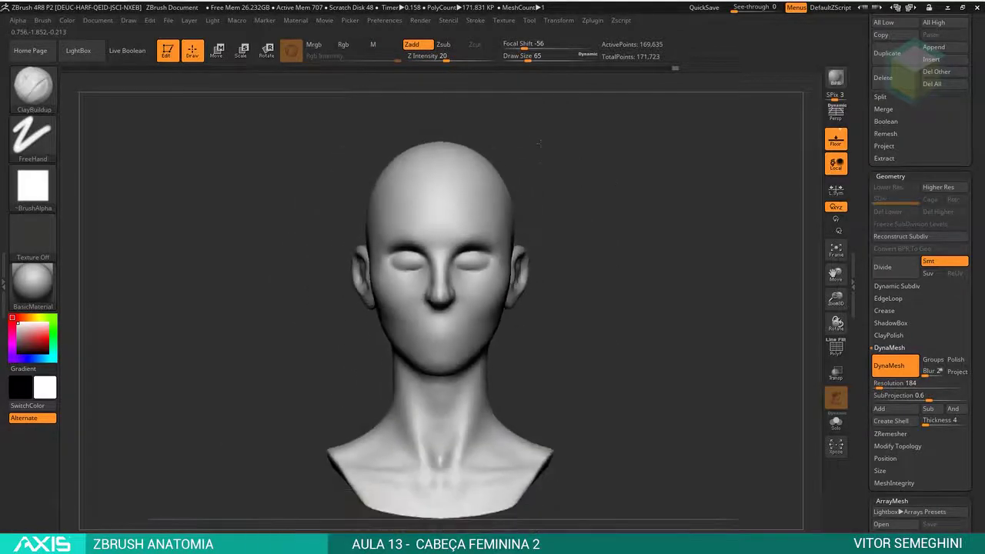
{"action": "mouse_move", "coordinate": [589, 216]}
{"action": "left_mouse_down", "text": "alt"}
{"action": "mouse_move", "coordinate": [589, 231]}
{"action": "mouse_move", "coordinate": [543, 245]}
{"action": "mouse_move", "coordinate": [574, 270]}
{"action": "mouse_move", "coordinate": [549, 265]}
{"action": "left_mouse_up", "text": "alt"}
{"action": "key", "text": "ctrl"}
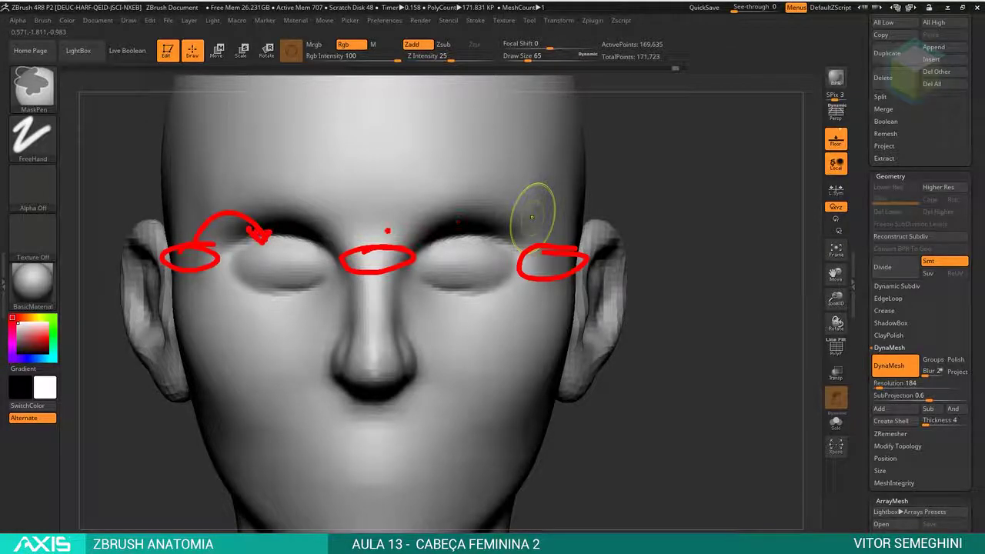
Switch to the Move brush for shaping the eyelids.
{"action": "left_click_drag", "start_coordinate": [387, 230], "coordinate": [460, 228]}
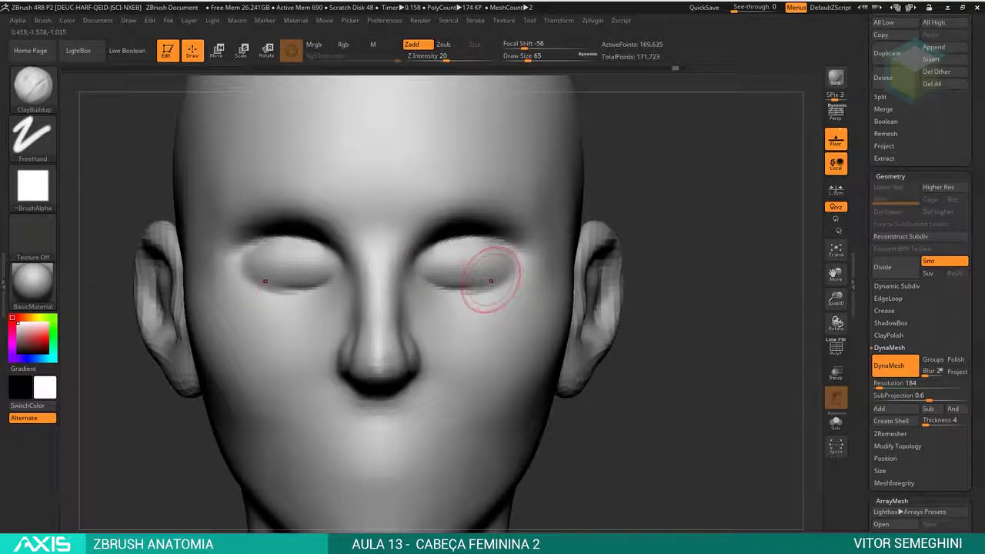
{"action": "key", "text": "b"}
{"action": "key", "text": "m"}
{"action": "key", "text": "v"}
{"action": "key", "text": "space"}
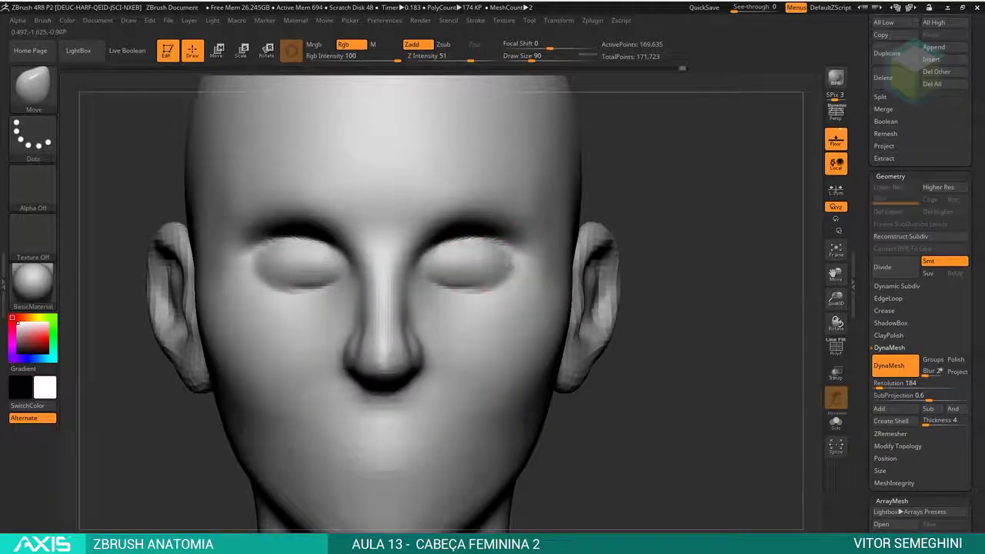
Enlarge the Move brush to size 71 while viewing the head in profile and front.
{"action": "right_click_drag", "start_coordinate": [483, 288], "coordinate": [567, 193], "text": "ctrl"}
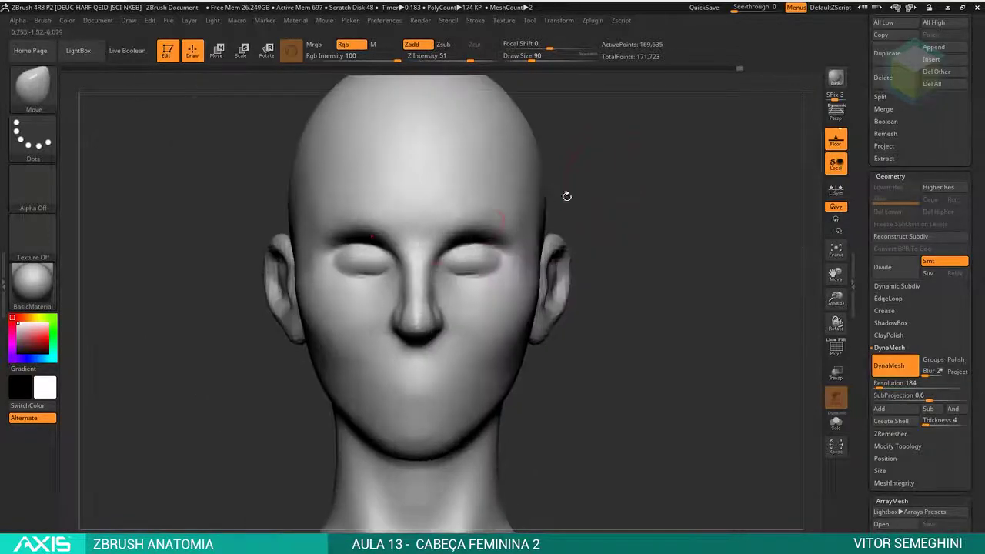
{"action": "mouse_move", "coordinate": [594, 217]}
{"action": "left_mouse_down"}
{"action": "mouse_move", "coordinate": [430, 223]}
{"action": "mouse_move", "coordinate": [420, 247]}
{"action": "mouse_move", "coordinate": [538, 231]}
{"action": "left_mouse_up"}
{"action": "key", "text": "space"}
{"action": "key", "text": "space"}
{"action": "right_click_drag", "start_coordinate": [539, 230], "coordinate": [561, 253], "text": "ctrl"}
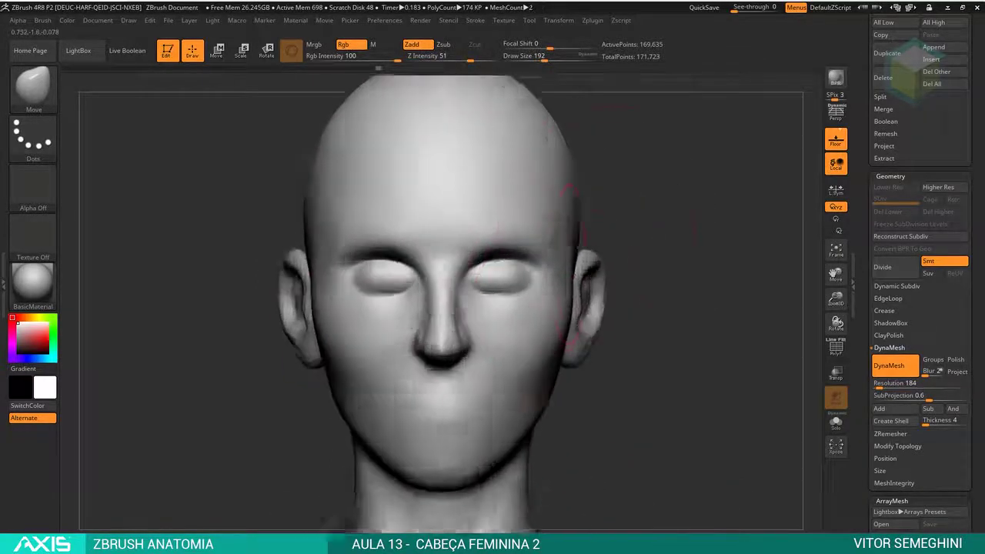
{"action": "key", "text": "space"}
{"action": "mouse_move", "coordinate": [604, 246]}
{"action": "left_mouse_down"}
{"action": "mouse_move", "coordinate": [638, 235]}
{"action": "mouse_move", "coordinate": [538, 252]}
{"action": "left_mouse_up"}
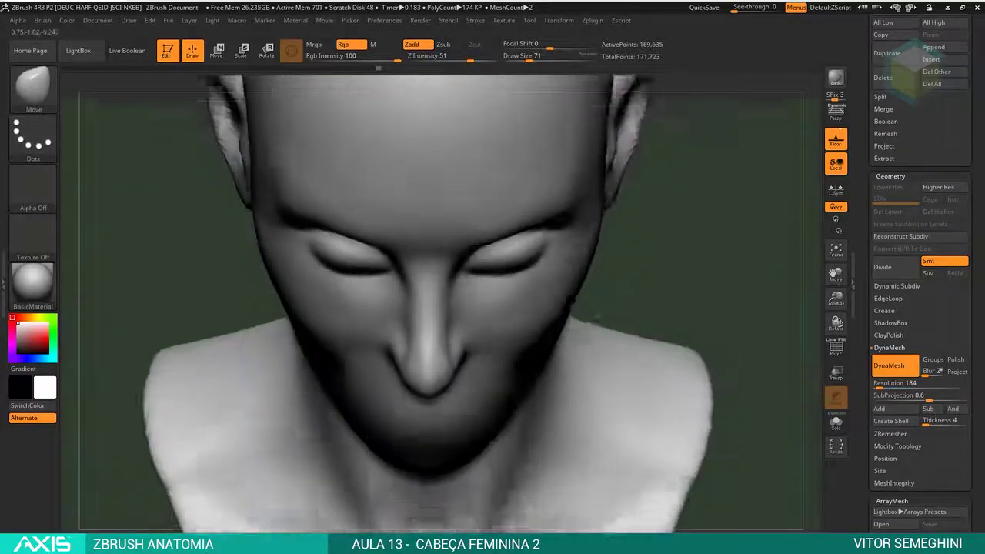
Hide the floor grid and frame the head in a front view.
{"action": "mouse_move", "coordinate": [441, 252]}
{"action": "left_mouse_down"}
{"action": "mouse_move", "coordinate": [446, 223]}
{"action": "mouse_move", "coordinate": [500, 231]}
{"action": "mouse_move", "coordinate": [426, 244]}
{"action": "left_mouse_up"}
{"action": "key", "text": "shift+p"}
{"action": "mouse_move", "coordinate": [425, 245]}
{"action": "right_mouse_down", "text": "ctrl"}
{"action": "mouse_move", "coordinate": [292, 267]}
{"action": "mouse_move", "coordinate": [449, 260]}
{"action": "right_mouse_up", "text": "ctrl"}
{"action": "key", "text": "f"}
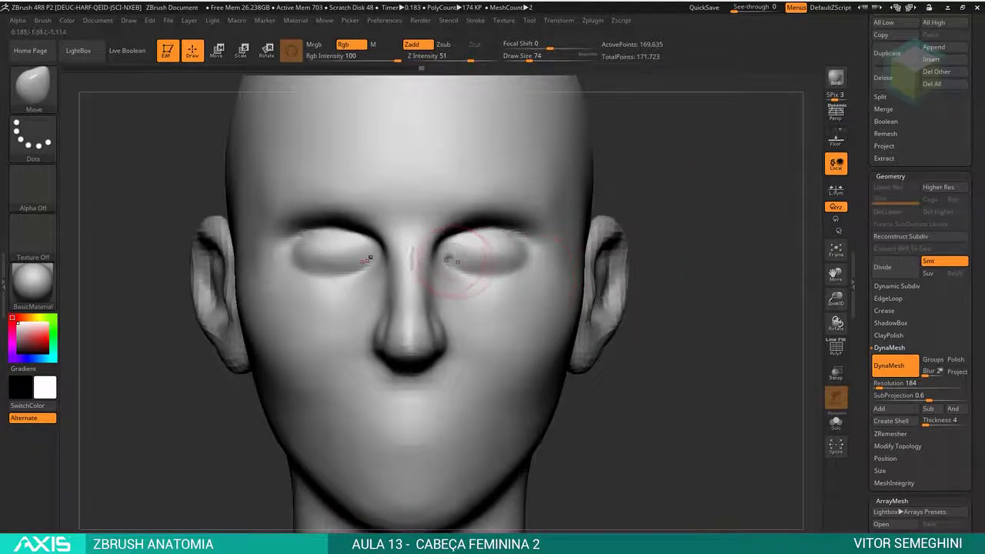
{"action": "key", "text": "space"}
With DamStandard, carve a crease along the upper eyelid line.
{"action": "key", "text": "b"}
{"action": "key", "text": "d"}
{"action": "key", "text": "s"}
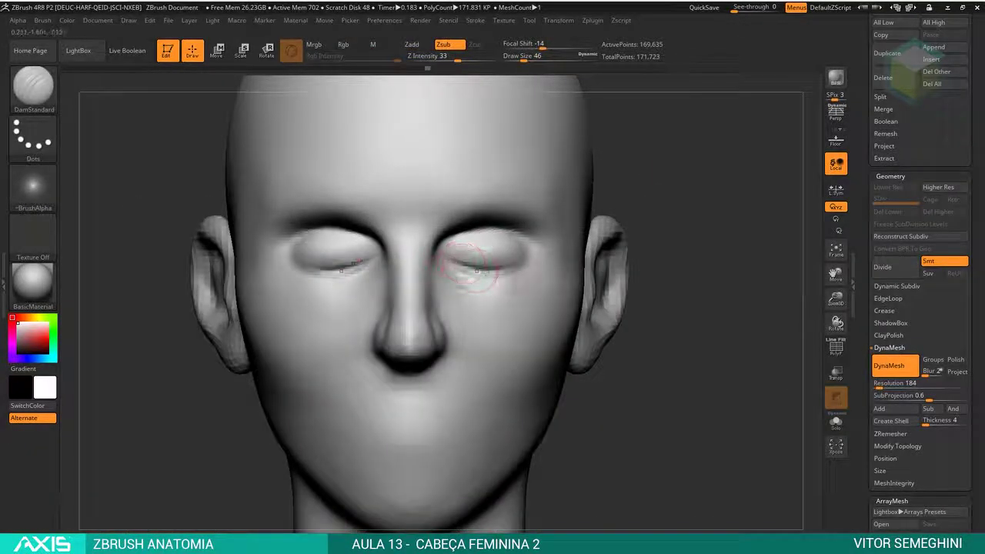
{"action": "left_click_drag", "start_coordinate": [477, 270], "coordinate": [488, 268]}
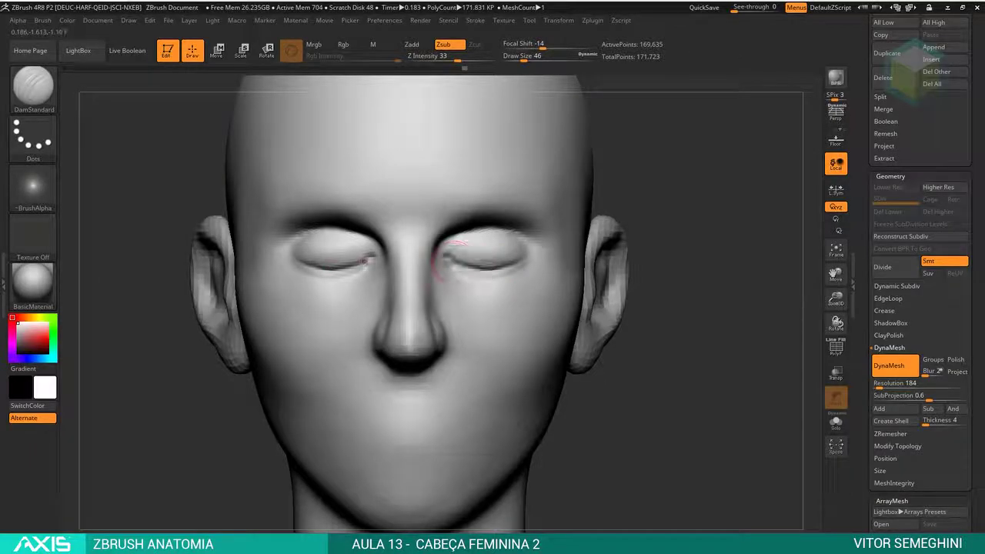
{"action": "mouse_move", "coordinate": [677, 231]}
{"action": "left_mouse_down"}
{"action": "mouse_move", "coordinate": [693, 200]}
{"action": "mouse_move", "coordinate": [658, 166]}
{"action": "mouse_move", "coordinate": [655, 308]}
{"action": "mouse_move", "coordinate": [633, 201]}
{"action": "mouse_move", "coordinate": [623, 202]}
{"action": "left_mouse_up"}
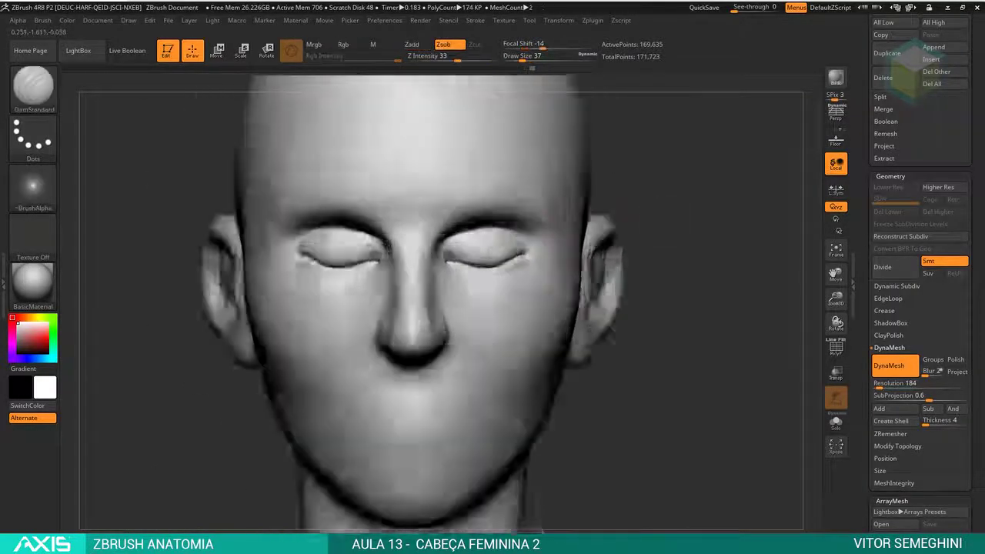
{"action": "mouse_move", "coordinate": [477, 247]}
{"action": "left_mouse_down"}
{"action": "mouse_move", "coordinate": [677, 307]}
{"action": "mouse_move", "coordinate": [485, 309]}
{"action": "left_mouse_up"}
Carve creases under both lower eyelids and soften them slightly.
{"action": "left_click_drag", "start_coordinate": [431, 261], "coordinate": [505, 270]}
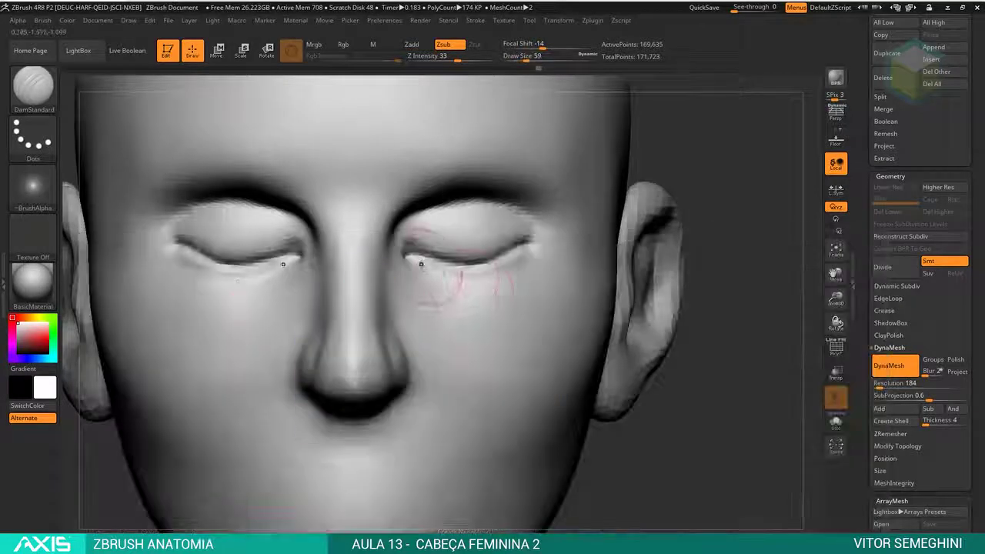
{"action": "mouse_move", "coordinate": [497, 318]}
{"action": "left_mouse_down"}
{"action": "mouse_move", "coordinate": [241, 317]}
{"action": "mouse_move", "coordinate": [400, 308]}
{"action": "left_mouse_up"}
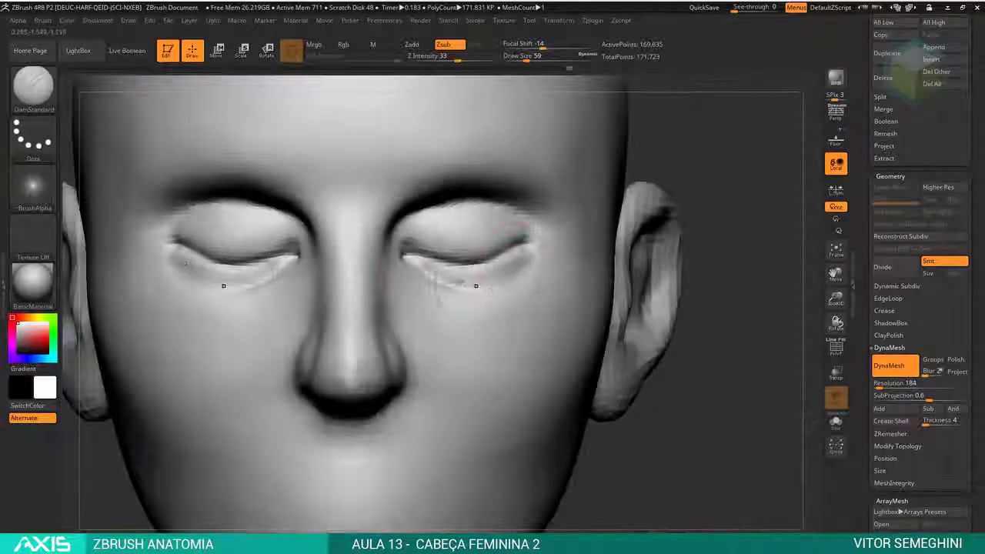
{"action": "left_click_drag", "start_coordinate": [454, 277], "coordinate": [495, 281], "text": "shift"}
{"action": "key", "text": "f"}
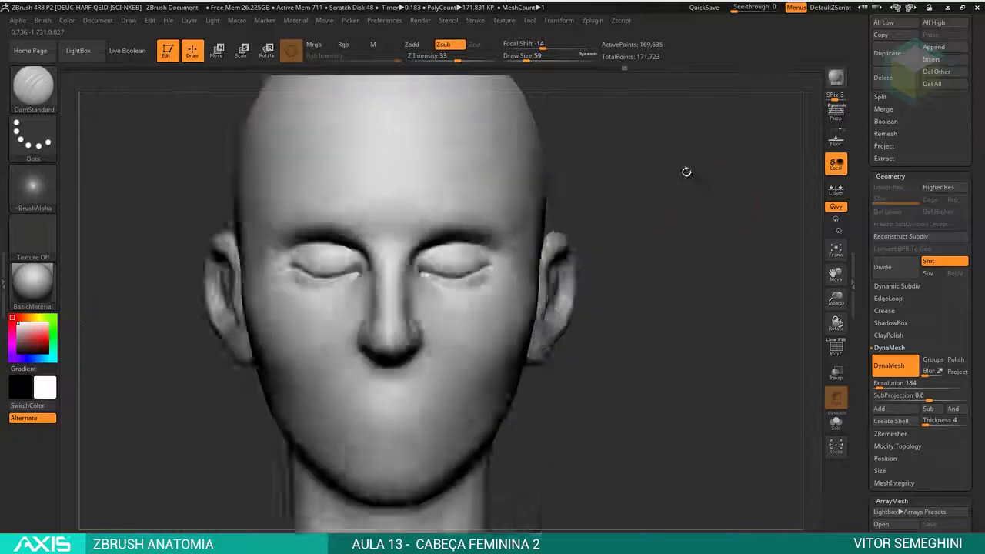
{"action": "left_click_drag", "start_coordinate": [686, 170], "coordinate": [539, 246]}
Switch to the Move brush, then to ClayBuildup, from a frontal view.
{"action": "key", "text": "space"}
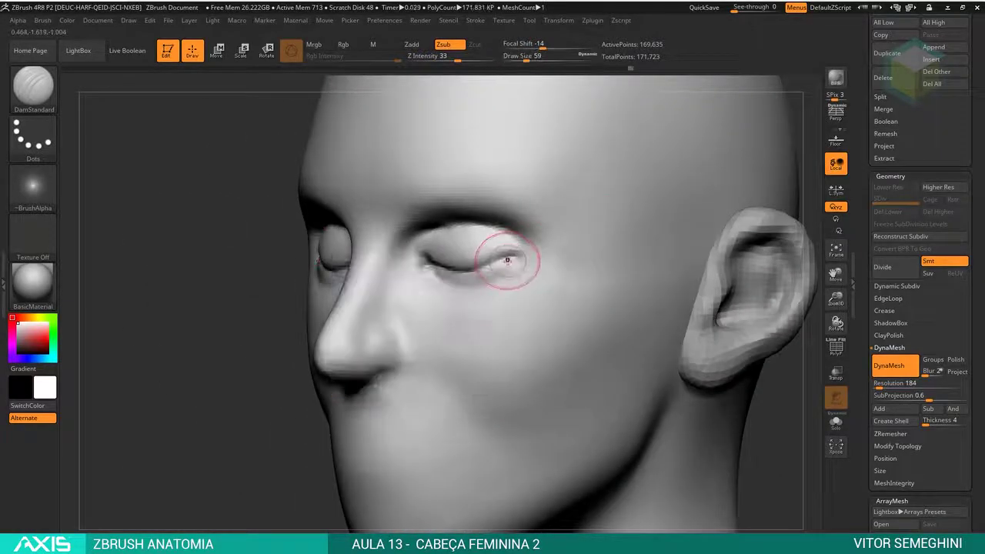
{"action": "key", "text": "b"}
{"action": "key", "text": "m"}
{"action": "key", "text": "v"}
{"action": "mouse_move", "coordinate": [269, 292]}
{"action": "left_mouse_down", "text": "shift"}
{"action": "mouse_move", "coordinate": [680, 223]}
{"action": "mouse_move", "coordinate": [515, 260]}
{"action": "mouse_move", "coordinate": [560, 334]}
{"action": "mouse_move", "coordinate": [484, 274]}
{"action": "left_mouse_up", "text": "shift"}
{"action": "key", "text": "b"}
{"action": "key", "text": "c"}
{"action": "key", "text": "b"}
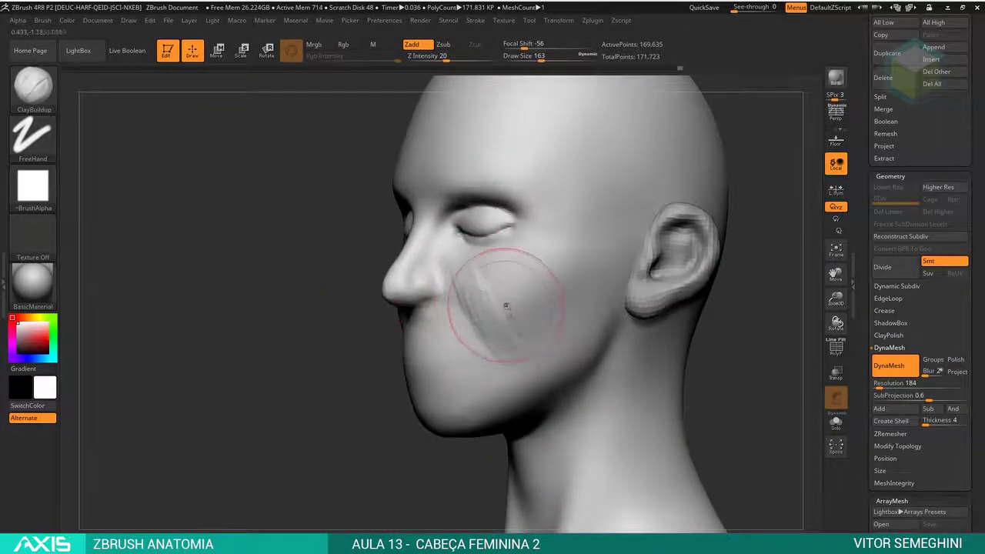
Smooth the cheek stroke marks and flatten the lips almost completely.
{"action": "left_click_drag", "start_coordinate": [544, 335], "coordinate": [505, 304], "text": "shift"}
{"action": "left_click_drag", "start_coordinate": [739, 331], "coordinate": [392, 312], "text": "shift"}
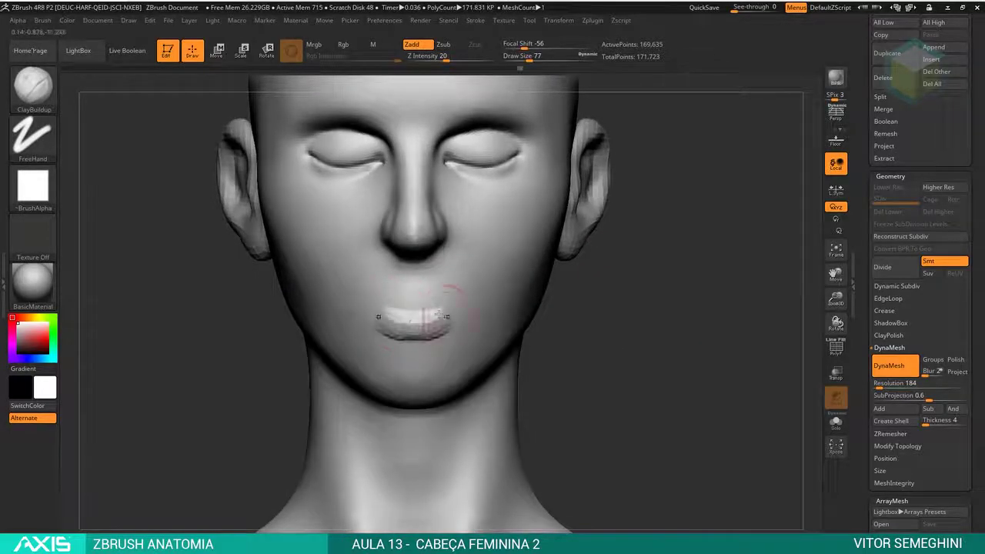
{"action": "left_click_drag", "start_coordinate": [583, 327], "coordinate": [411, 288], "text": "alt"}
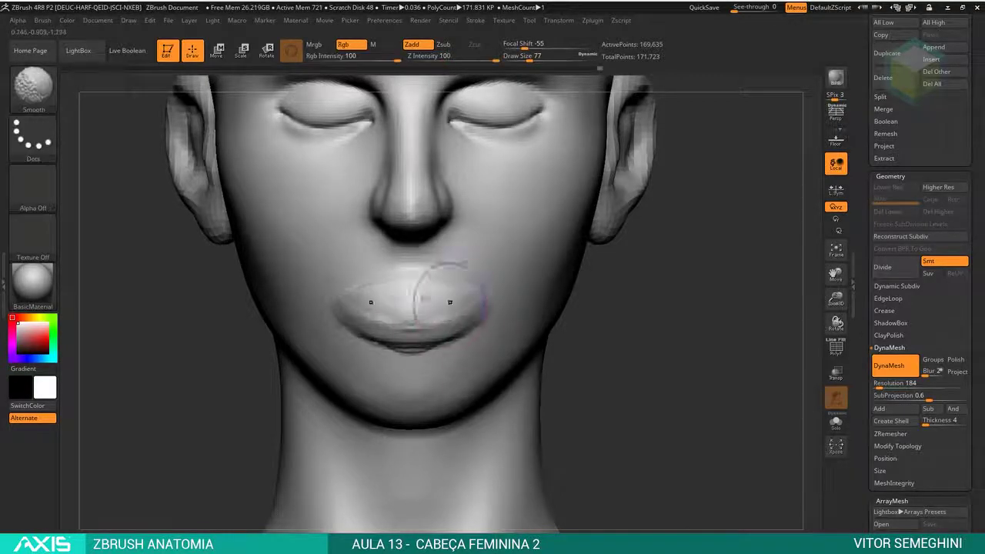
{"action": "left_click_drag", "start_coordinate": [439, 286], "coordinate": [492, 324], "text": "shift"}
{"action": "left_click_drag", "start_coordinate": [626, 319], "coordinate": [395, 275], "text": "alt"}
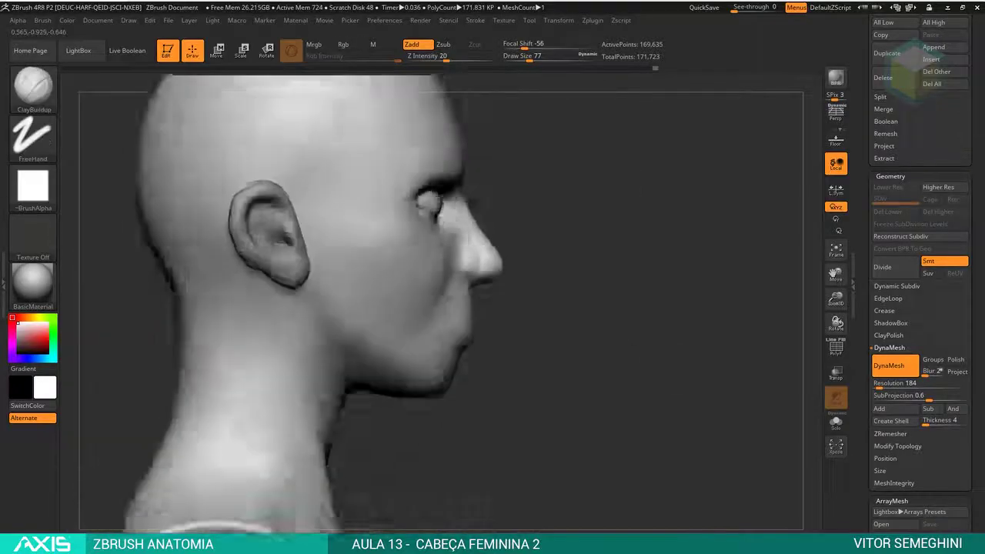
{"action": "mouse_move", "coordinate": [693, 308]}
{"action": "left_mouse_down", "text": "shift"}
{"action": "mouse_move", "coordinate": [416, 374]}
{"action": "mouse_move", "coordinate": [462, 338]}
{"action": "left_mouse_up", "text": "shift"}
{"action": "mouse_move", "coordinate": [661, 323]}
{"action": "left_mouse_down"}
{"action": "mouse_move", "coordinate": [359, 256]}
{"action": "mouse_move", "coordinate": [569, 328]}
{"action": "mouse_move", "coordinate": [451, 339]}
{"action": "left_mouse_up"}
With DamStandard, deepen the lip parting line and fill out the lower lip.
{"action": "key", "text": "b"}
{"action": "key", "text": "d"}
{"action": "key", "text": "s"}
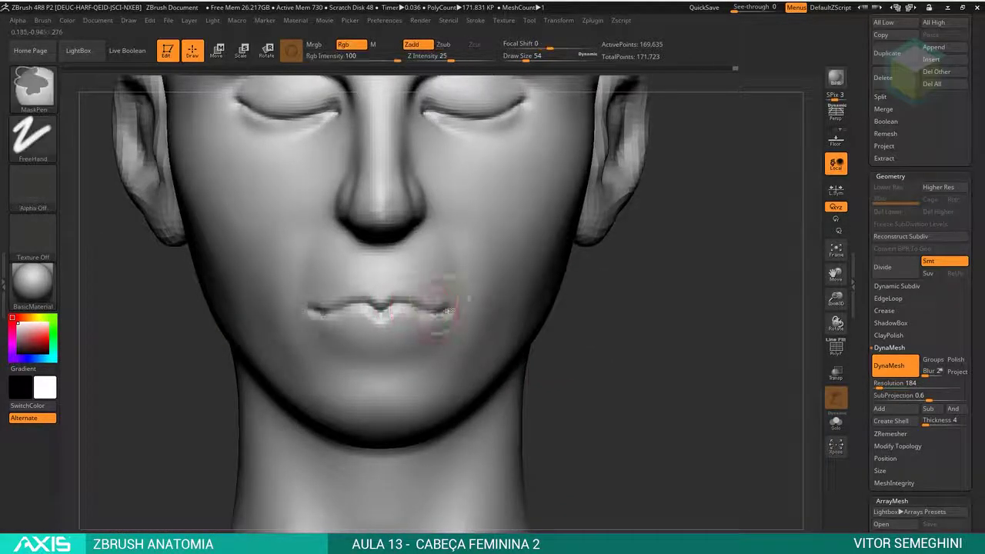
{"action": "left_click_drag", "start_coordinate": [434, 286], "coordinate": [369, 308], "text": "shift"}
{"action": "left_click_drag", "start_coordinate": [451, 297], "coordinate": [445, 308], "text": "shift"}
{"action": "left_click_drag", "start_coordinate": [307, 304], "coordinate": [431, 302]}
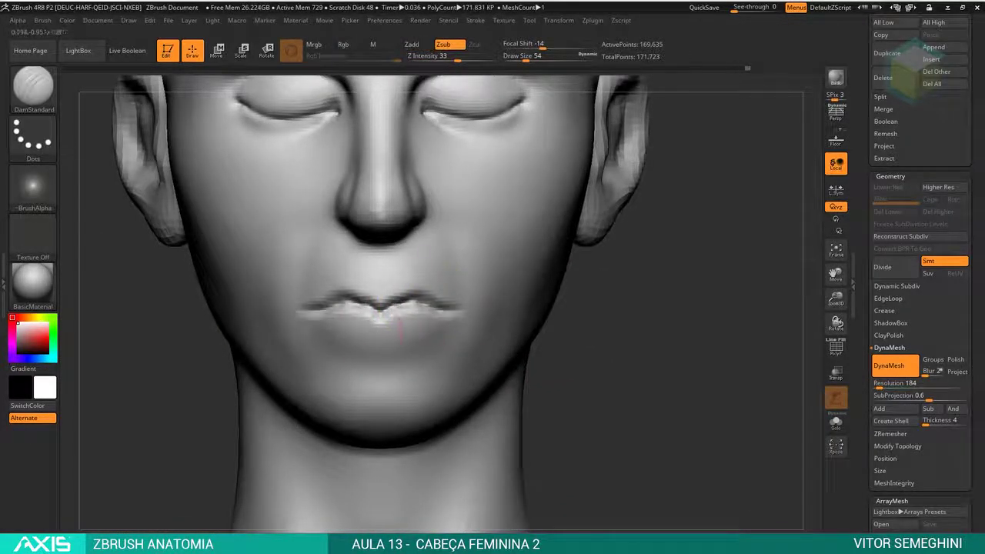
{"action": "mouse_move", "coordinate": [339, 331]}
{"action": "left_mouse_down"}
{"action": "mouse_move", "coordinate": [415, 339]}
{"action": "mouse_move", "coordinate": [392, 339]}
{"action": "mouse_move", "coordinate": [478, 299]}
{"action": "left_mouse_up"}
Build up the centre of the upper lip with ClayBuildup, then turn to profile.
{"action": "key", "text": "b"}
{"action": "key", "text": "c"}
{"action": "key", "text": "b"}
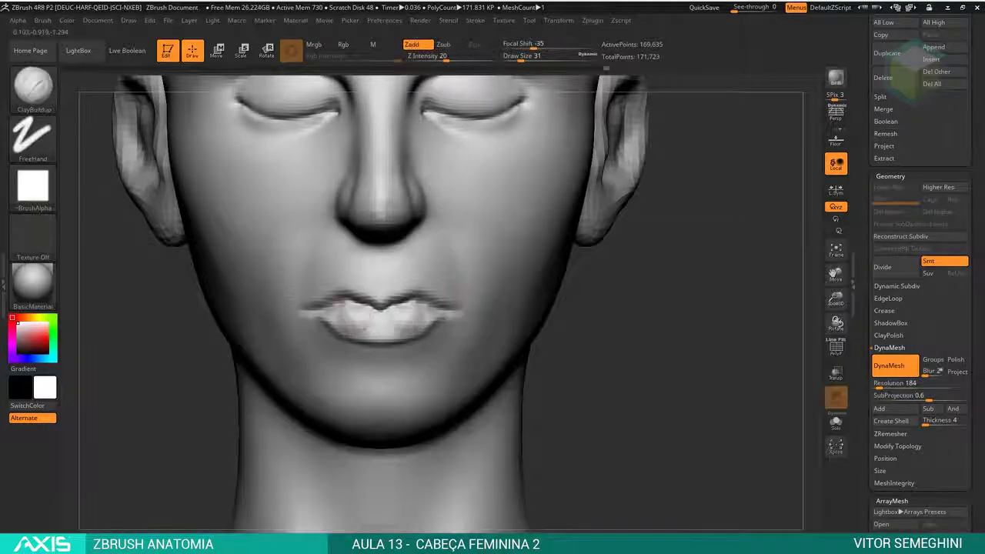
{"action": "right_click_drag", "start_coordinate": [478, 298], "coordinate": [462, 292], "text": "alt"}
{"action": "left_click_drag", "start_coordinate": [346, 285], "coordinate": [392, 287]}
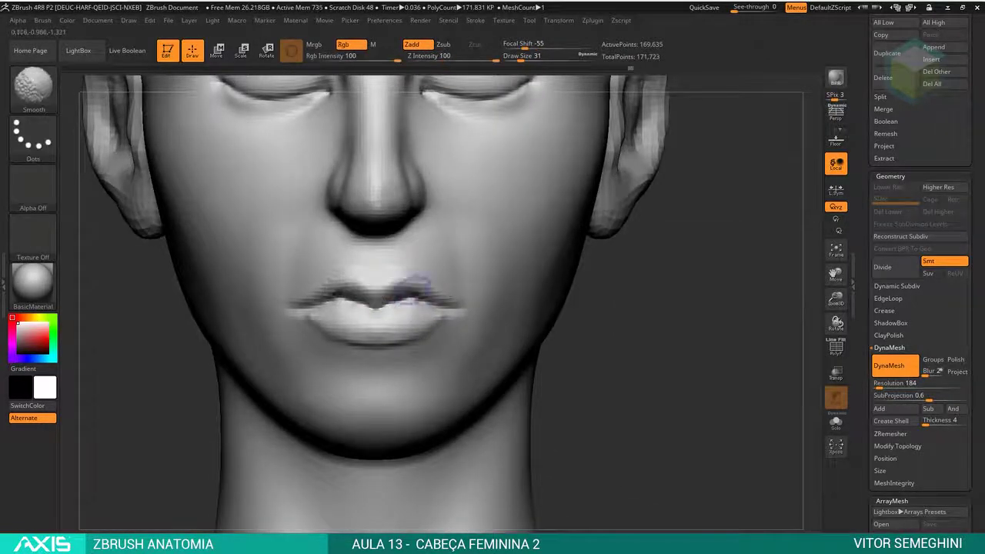
{"action": "left_click_drag", "start_coordinate": [731, 269], "coordinate": [242, 198]}
Mask around the lower lip and move it into place with the Transpose gizmo.
{"action": "left_click_drag", "start_coordinate": [431, 323], "coordinate": [435, 327], "text": "ctrl"}
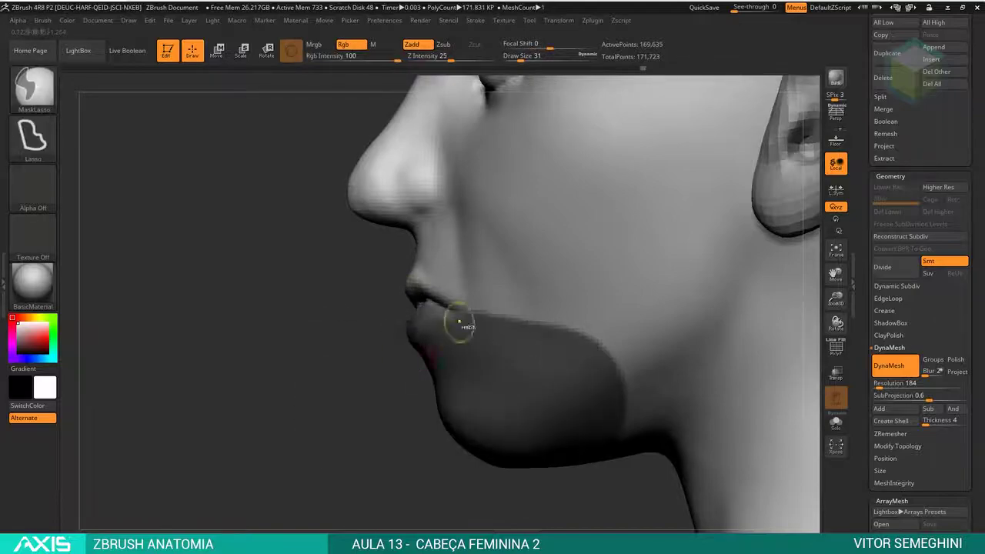
{"action": "left_click", "coordinate": [231, 461], "text": "ctrl"}
{"action": "key", "text": "w"}
{"action": "left_click_drag", "start_coordinate": [693, 423], "coordinate": [615, 416]}
{"action": "mouse_move", "coordinate": [450, 313]}
{"action": "left_mouse_down"}
{"action": "mouse_move", "coordinate": [495, 271]}
{"action": "mouse_move", "coordinate": [384, 308]}
{"action": "left_mouse_up"}
{"action": "key", "text": "q"}
Clear the mask from the lips and shrink the brush to size 71.
{"action": "key", "text": "space"}
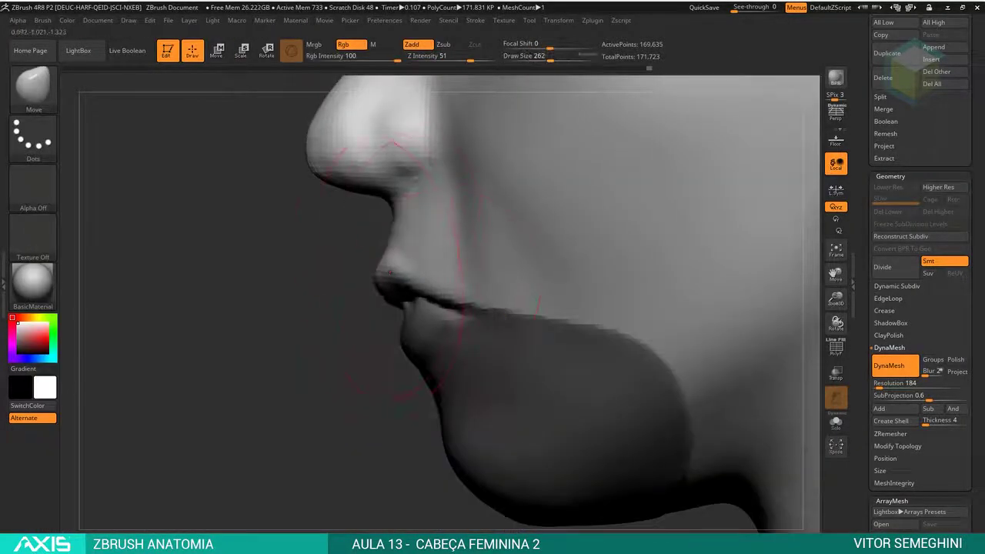
{"action": "left_click_drag", "start_coordinate": [731, 308], "coordinate": [539, 308], "text": "shift"}
{"action": "key", "text": "space"}
{"action": "mouse_move", "coordinate": [692, 307]}
{"action": "left_mouse_down"}
{"action": "mouse_move", "coordinate": [539, 323]}
{"action": "mouse_move", "coordinate": [476, 355]}
{"action": "mouse_move", "coordinate": [573, 261]}
{"action": "mouse_move", "coordinate": [418, 105]}
{"action": "left_mouse_up"}
Carve the lip parting line with DamStandard at Z Intensity 14, then select the Move brush.
{"action": "key", "text": "b"}
{"action": "key", "text": "d"}
{"action": "key", "text": "s"}
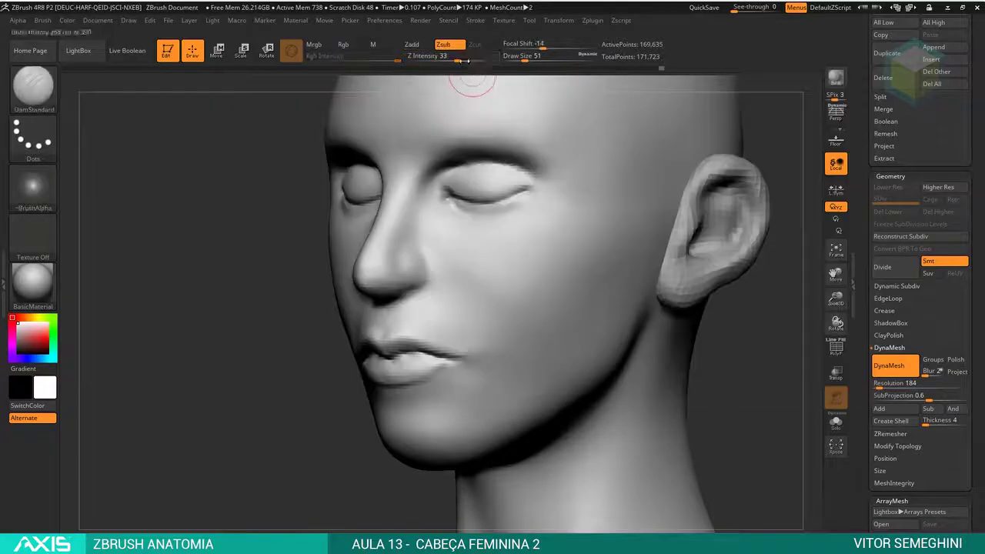
{"action": "key", "text": "space"}
{"action": "mouse_move", "coordinate": [269, 361]}
{"action": "left_mouse_down", "text": "shift"}
{"action": "mouse_move", "coordinate": [577, 363]}
{"action": "mouse_move", "coordinate": [358, 294]}
{"action": "left_mouse_up", "text": "shift"}
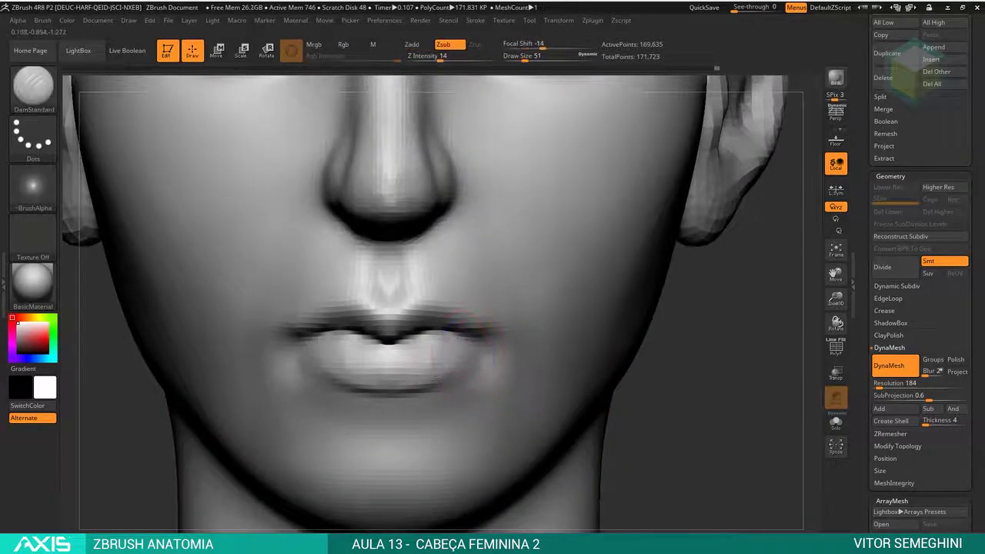
{"action": "left_click_drag", "start_coordinate": [529, 381], "coordinate": [507, 281], "text": "alt"}
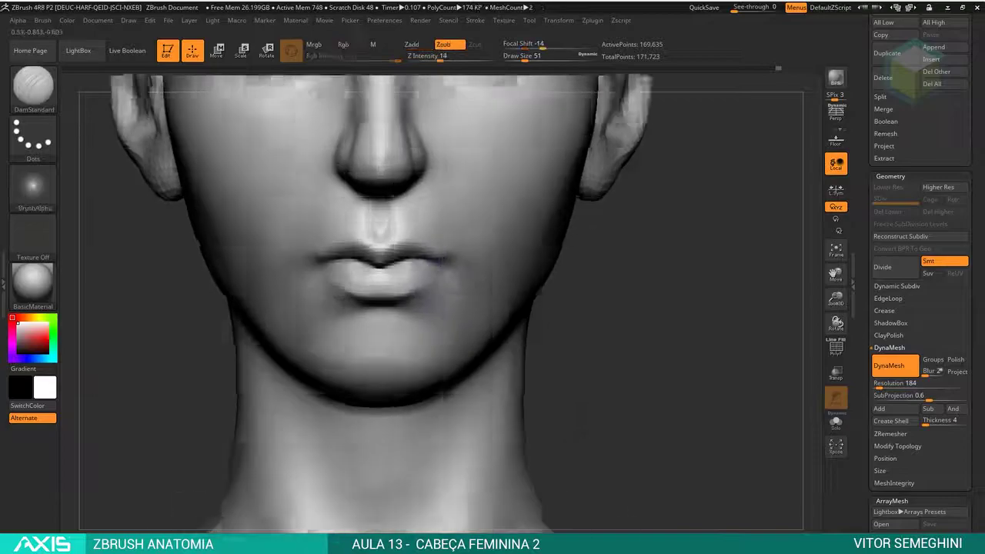
{"action": "key", "text": "b"}
{"action": "key", "text": "v"}
{"action": "left_click_drag", "start_coordinate": [462, 462], "coordinate": [460, 258]}
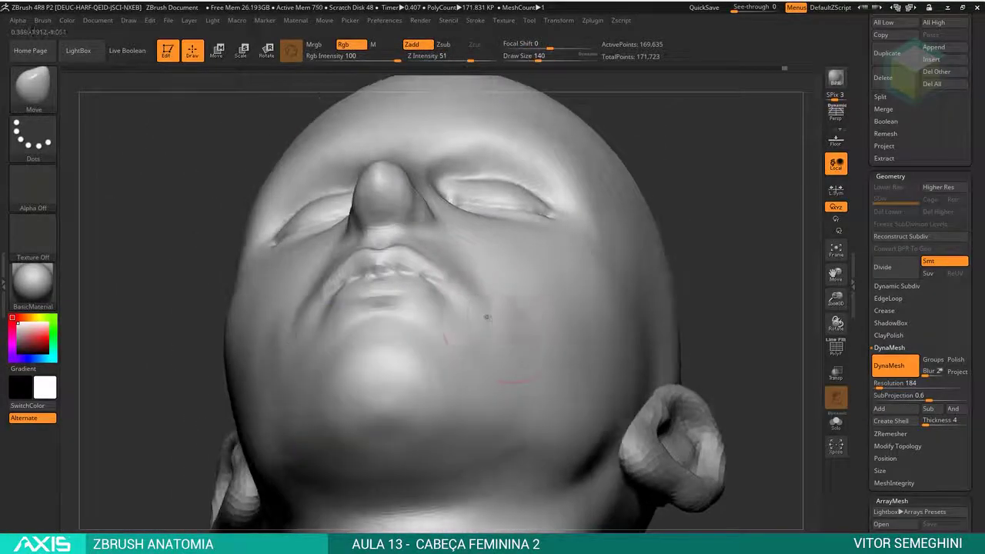
Select DamStandard and frame the face in a straight front view.
{"action": "mouse_move", "coordinate": [464, 294]}
{"action": "left_mouse_down"}
{"action": "mouse_move", "coordinate": [654, 308]}
{"action": "mouse_move", "coordinate": [493, 316]}
{"action": "left_mouse_up"}
{"action": "key", "text": "b"}
{"action": "key", "text": "d"}
{"action": "key", "text": "s"}
{"action": "key", "text": "f"}
{"action": "left_click_drag", "start_coordinate": [692, 308], "coordinate": [442, 337]}
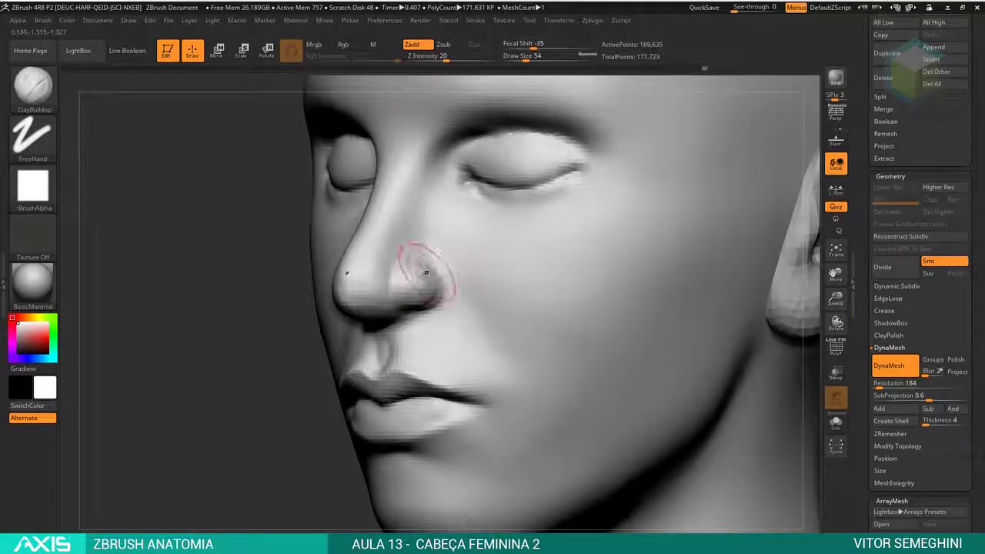
{"action": "left_click_drag", "start_coordinate": [298, 385], "coordinate": [651, 365], "text": "shift"}
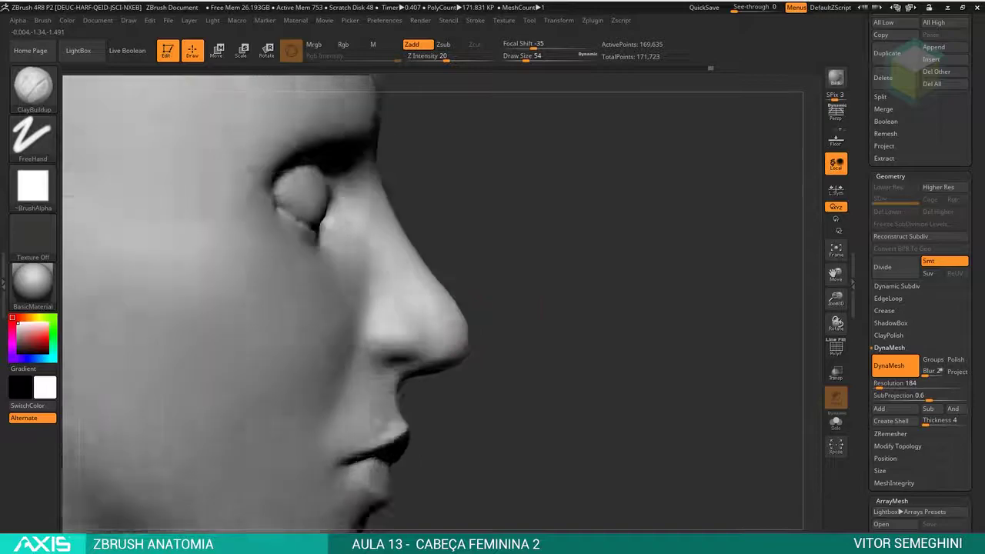
Carve creases around the nostril wings with DamStandard and Shift-smooth them.
{"action": "key", "text": "b"}
{"action": "key", "text": "d"}
{"action": "key", "text": "s"}
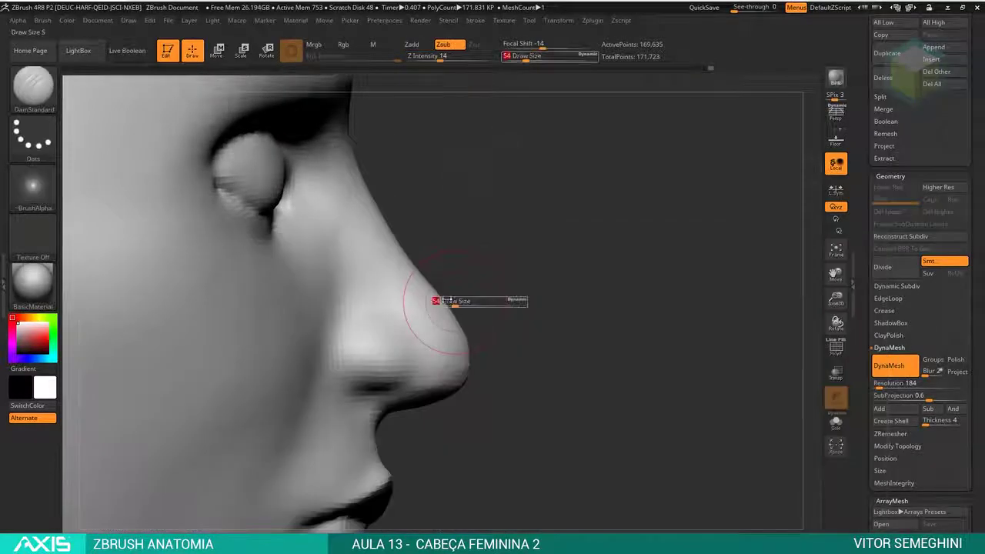
{"action": "key", "text": "space"}
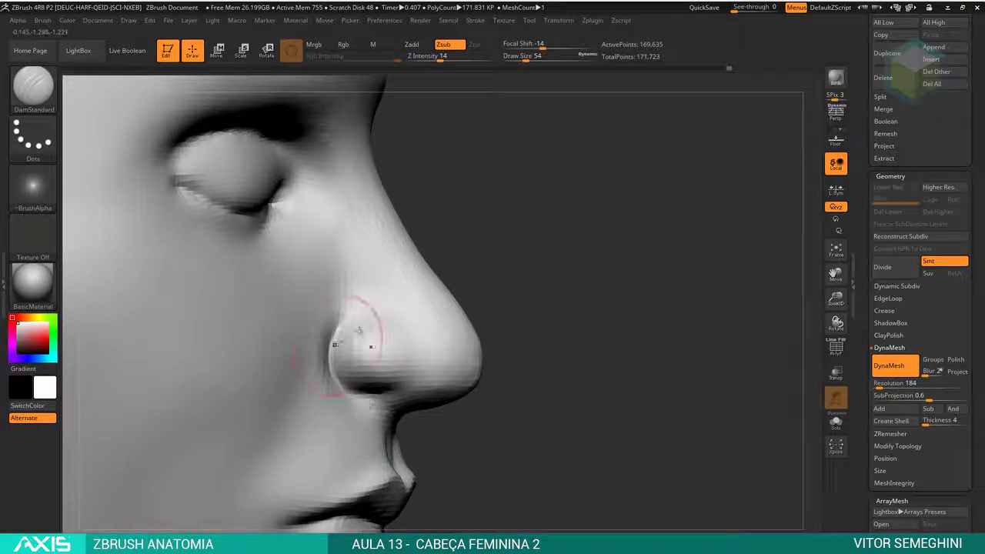
{"action": "mouse_move", "coordinate": [359, 331]}
{"action": "left_mouse_down", "text": "alt"}
{"action": "mouse_move", "coordinate": [478, 260]}
{"action": "mouse_move", "coordinate": [320, 358]}
{"action": "left_mouse_up", "text": "alt"}
{"action": "key", "text": "space"}
{"action": "key", "text": "shift"}
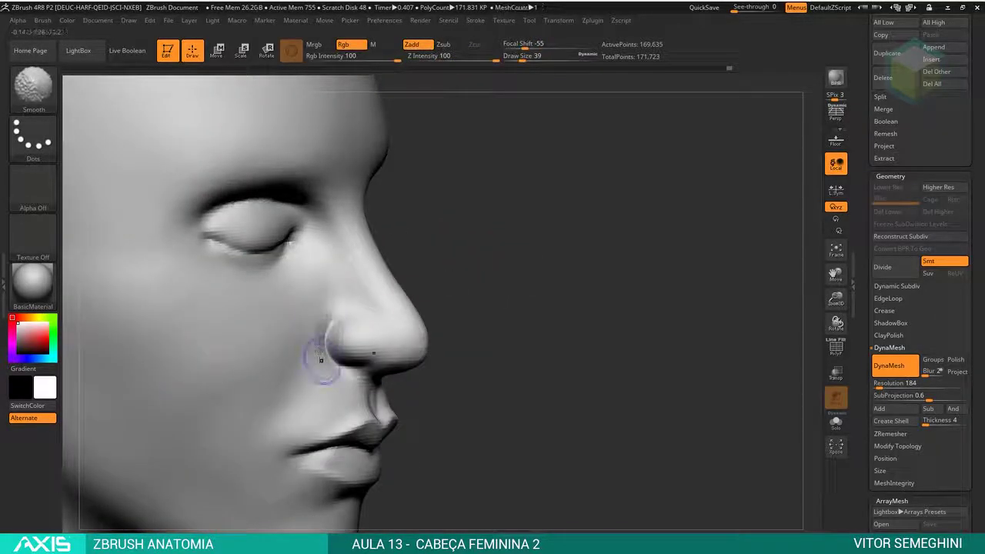
{"action": "mouse_move", "coordinate": [493, 292]}
{"action": "left_mouse_down"}
{"action": "mouse_move", "coordinate": [529, 294]}
{"action": "mouse_move", "coordinate": [589, 396]}
{"action": "mouse_move", "coordinate": [539, 385]}
{"action": "left_mouse_up"}
Enlarge the brush to size 83 and turn the head to a straight front view.
{"action": "left_click_drag", "start_coordinate": [579, 356], "coordinate": [292, 298], "text": "alt"}
{"action": "right_click", "coordinate": [431, 362]}
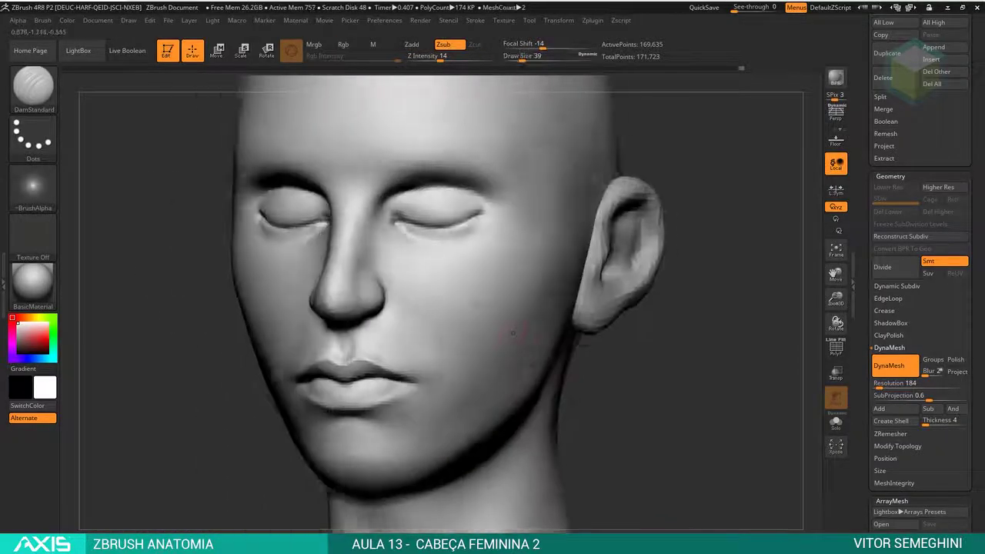
{"action": "mouse_move", "coordinate": [613, 371]}
{"action": "left_mouse_down", "text": "alt"}
{"action": "mouse_move", "coordinate": [608, 387]}
{"action": "mouse_move", "coordinate": [588, 367]}
{"action": "mouse_move", "coordinate": [602, 389]}
{"action": "left_mouse_up", "text": "alt"}
{"action": "key", "text": "b"}
{"action": "right_click", "coordinate": [547, 362]}
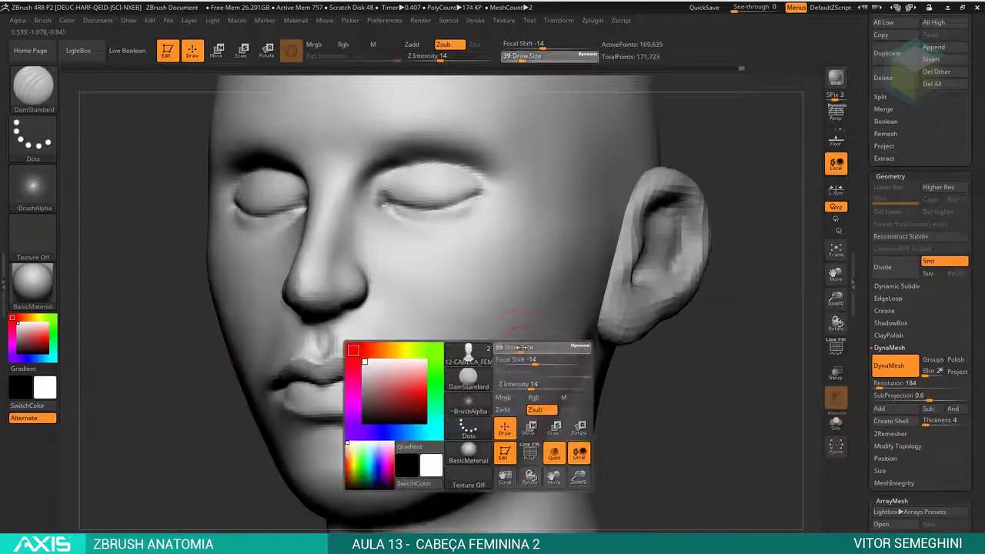
{"action": "left_click_drag", "start_coordinate": [508, 352], "coordinate": [539, 352]}
{"action": "left_click_drag", "start_coordinate": [638, 380], "coordinate": [637, 367]}
{"action": "left_click_drag", "start_coordinate": [422, 297], "coordinate": [406, 285]}
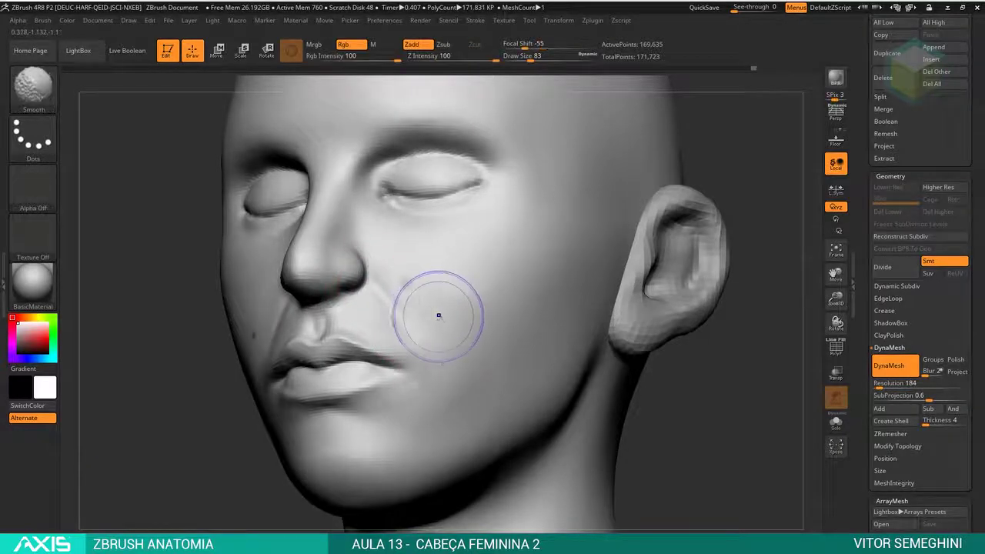
{"action": "mouse_move", "coordinate": [668, 382]}
{"action": "left_mouse_down", "text": "shift"}
{"action": "mouse_move", "coordinate": [701, 394]}
{"action": "mouse_move", "coordinate": [679, 402]}
{"action": "mouse_move", "coordinate": [436, 316]}
{"action": "left_mouse_up", "text": "shift"}
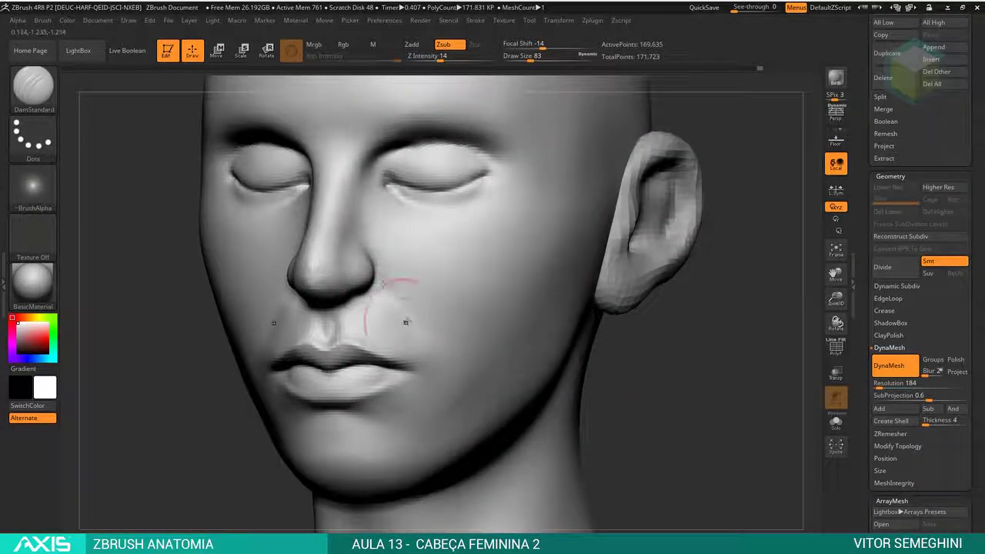
Soften beside the nostril, carve the nasolabial fold by the mouth, and reduce brush size to 39.
{"action": "left_click_drag", "start_coordinate": [395, 308], "coordinate": [385, 298], "text": "shift"}
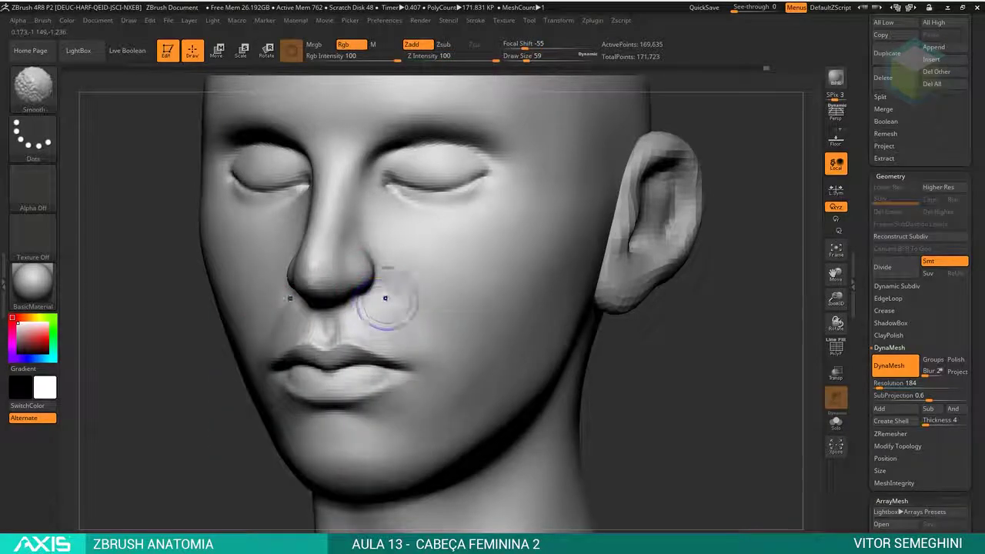
{"action": "key", "text": "space"}
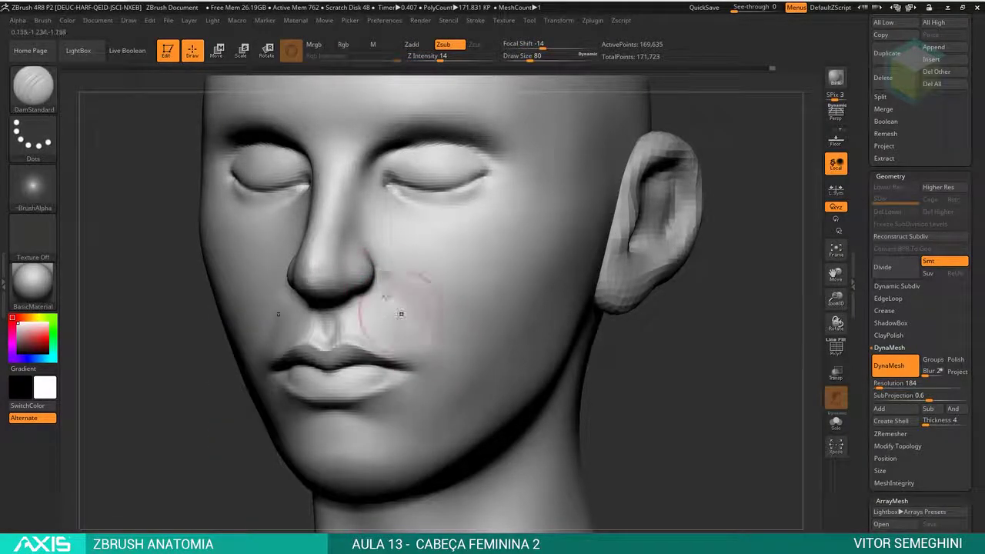
{"action": "left_click_drag", "start_coordinate": [428, 354], "coordinate": [427, 358]}
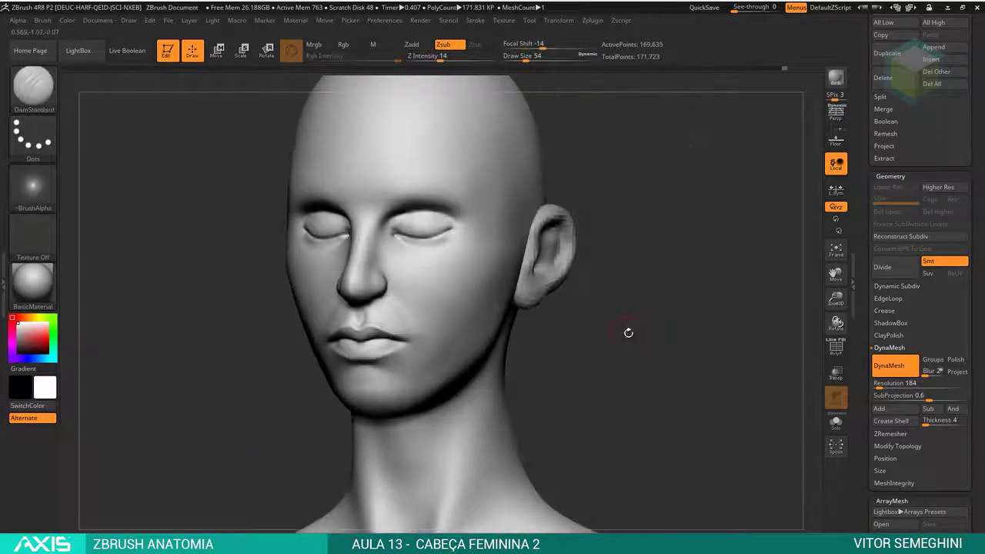
{"action": "mouse_move", "coordinate": [628, 332]}
{"action": "left_mouse_down", "text": "shift"}
{"action": "mouse_move", "coordinate": [633, 293]}
{"action": "mouse_move", "coordinate": [584, 307]}
{"action": "left_mouse_up", "text": "shift"}
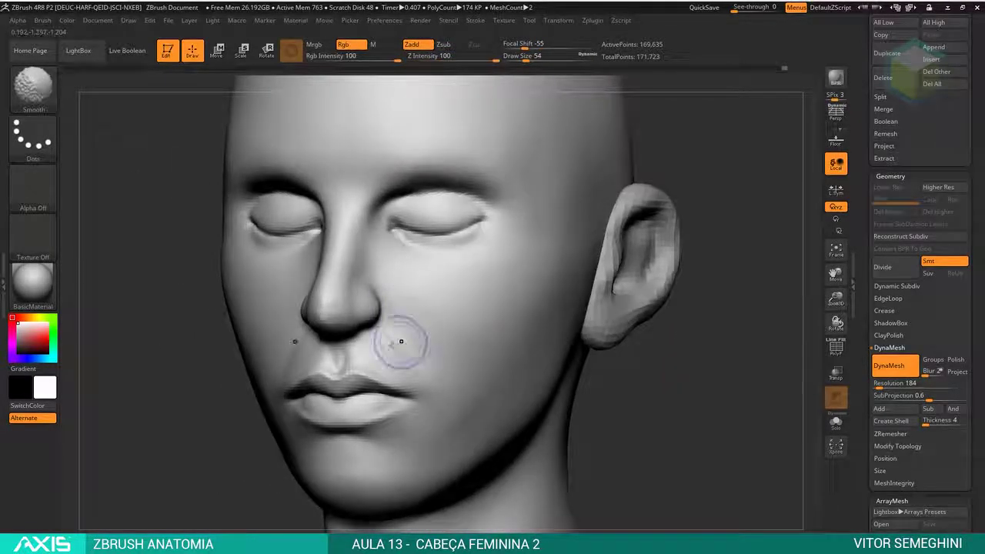
{"action": "key", "text": "space"}
{"action": "left_click_drag", "start_coordinate": [379, 351], "coordinate": [374, 351]}
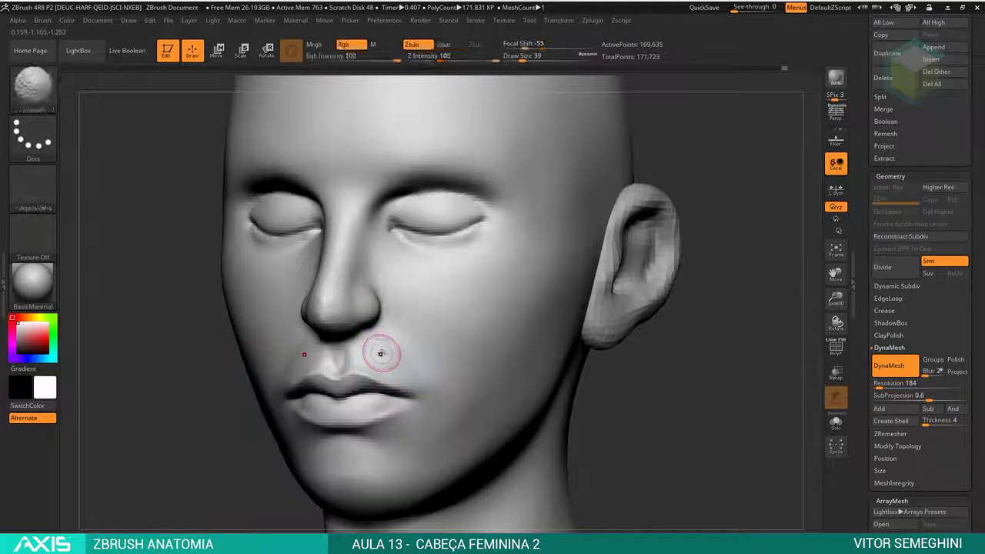
{"action": "left_click_drag", "start_coordinate": [616, 388], "coordinate": [590, 360], "text": "shift"}
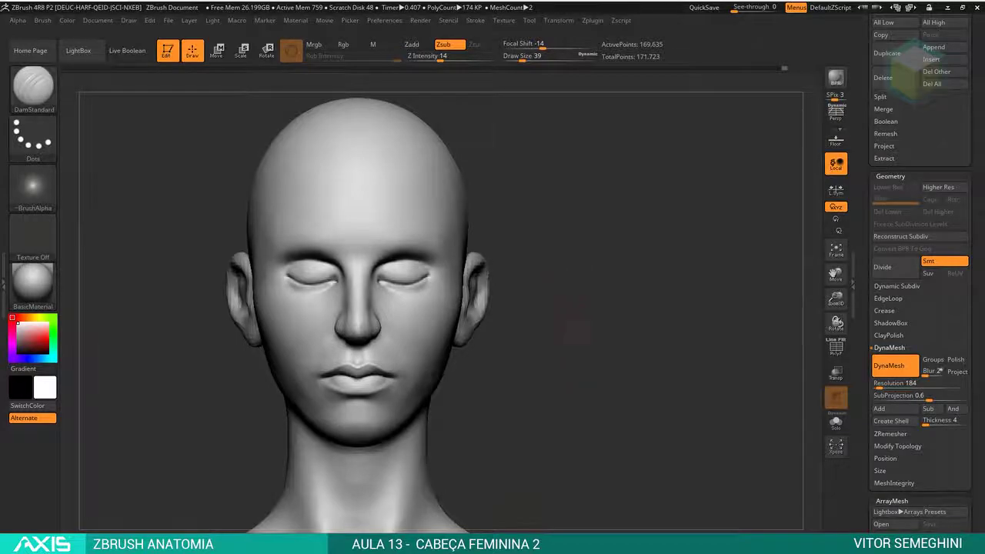
Zoom in on the nose and reshape it in profile with the Move brush.
{"action": "left_click_drag", "start_coordinate": [644, 268], "coordinate": [644, 192], "text": "alt"}
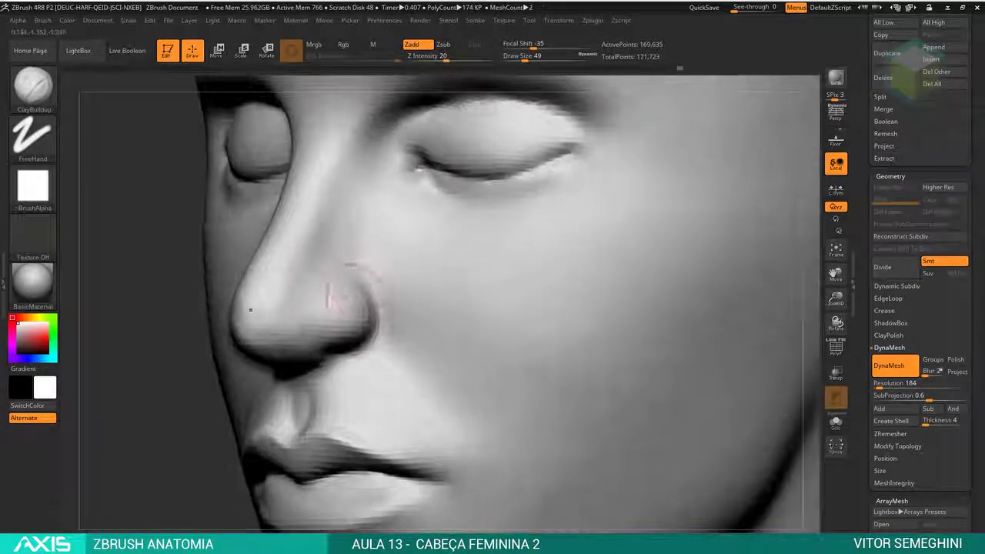
{"action": "mouse_move", "coordinate": [361, 331]}
{"action": "left_mouse_down"}
{"action": "mouse_move", "coordinate": [240, 328]}
{"action": "mouse_move", "coordinate": [245, 293]}
{"action": "mouse_move", "coordinate": [273, 273]}
{"action": "left_mouse_up"}
{"action": "key", "text": "b"}
{"action": "key", "text": "m"}
{"action": "key", "text": "v"}
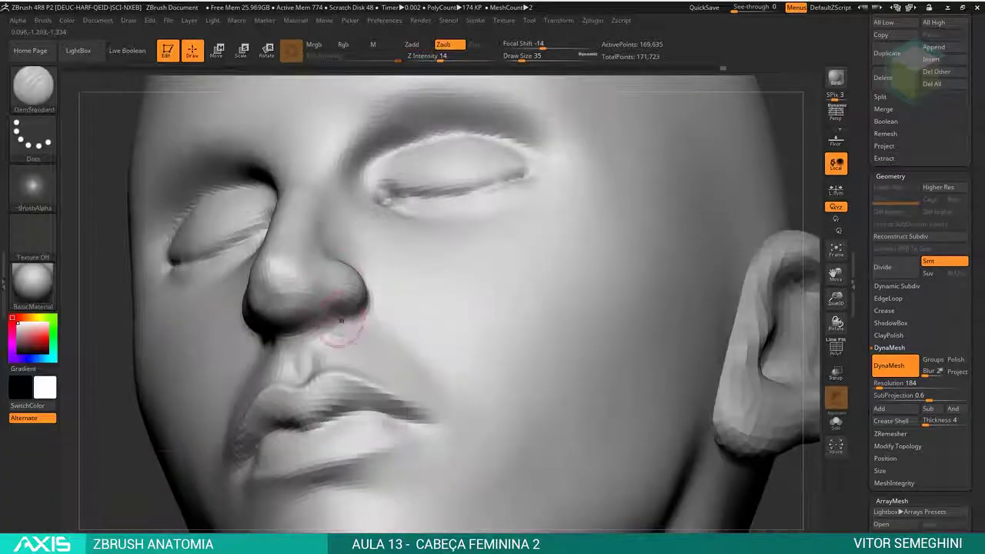
Build up the nostril wings with ClayBuildup, checking them in a frontal close-up.
{"action": "key", "text": "b"}
{"action": "key", "text": "c"}
{"action": "key", "text": "b"}
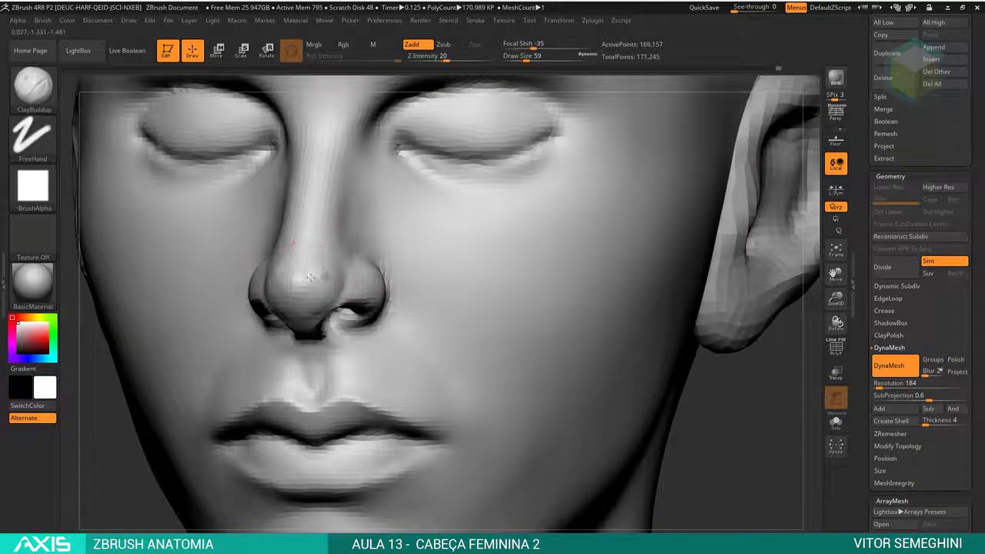
{"action": "key", "text": "space"}
{"action": "left_click_drag", "start_coordinate": [694, 385], "coordinate": [738, 361]}
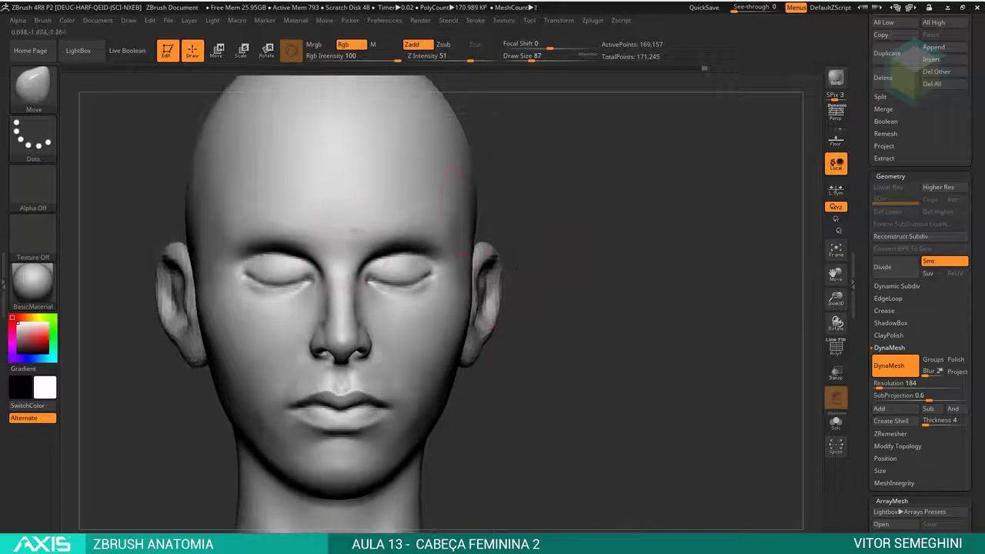
Try reshaping the whole skull with an enlarged brush, then undo it with Ctrl+Z.
{"action": "left_click_drag", "start_coordinate": [500, 389], "coordinate": [473, 363]}
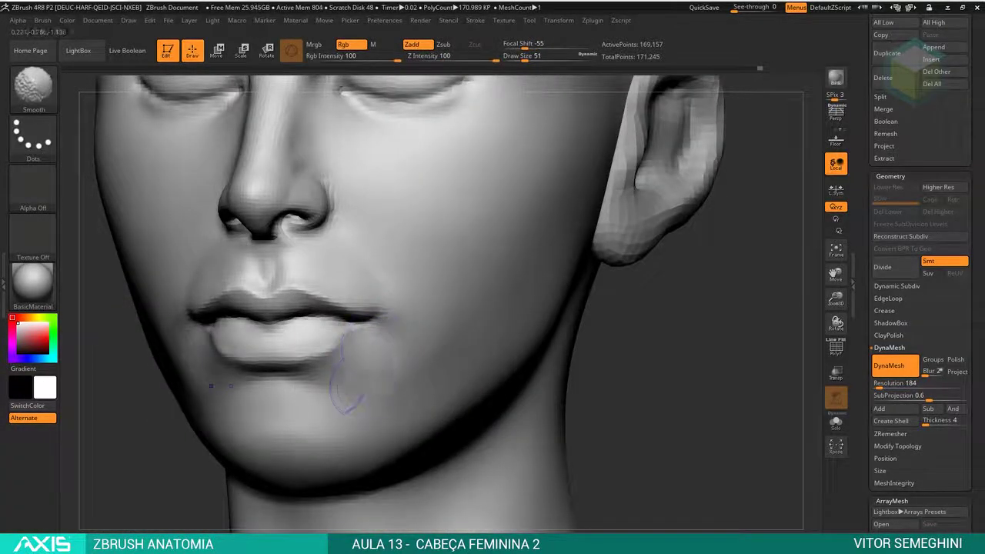
{"action": "key", "text": "b"}
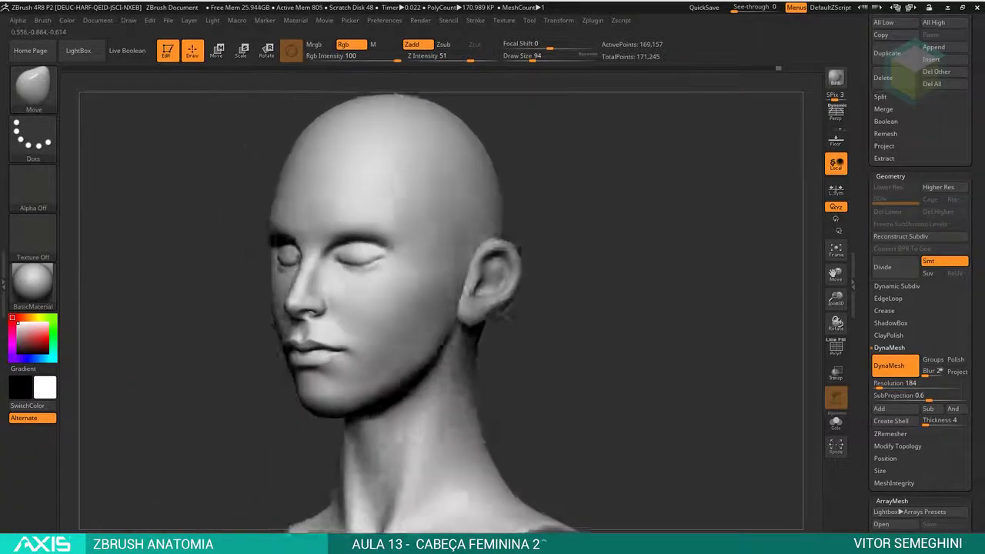
{"action": "mouse_move", "coordinate": [315, 342]}
{"action": "left_mouse_down"}
{"action": "mouse_move", "coordinate": [379, 450]}
{"action": "mouse_move", "coordinate": [409, 284]}
{"action": "mouse_move", "coordinate": [435, 261]}
{"action": "left_mouse_up"}
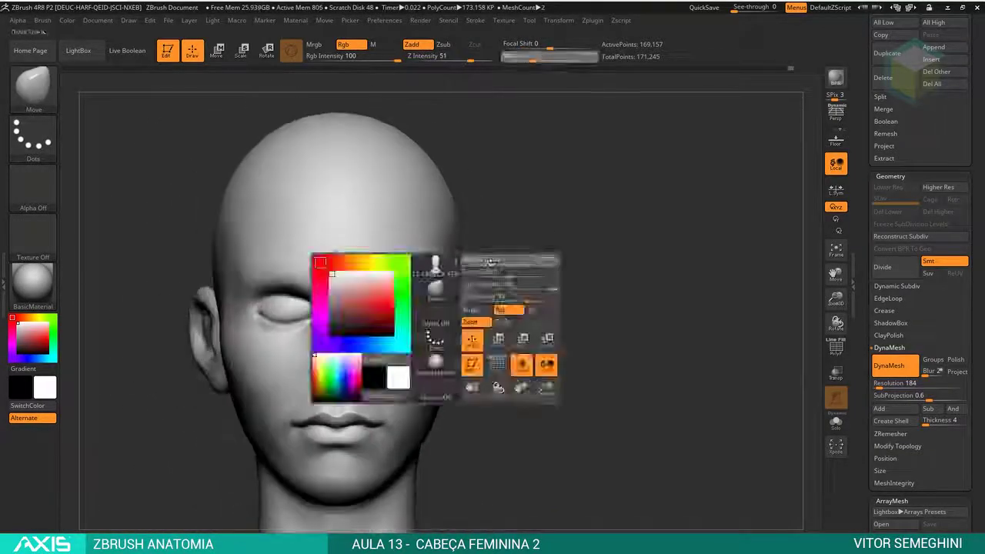
{"action": "mouse_move", "coordinate": [435, 262]}
{"action": "left_mouse_down", "text": "alt"}
{"action": "mouse_move", "coordinate": [529, 259]}
{"action": "mouse_move", "coordinate": [571, 275]}
{"action": "mouse_move", "coordinate": [574, 232]}
{"action": "mouse_move", "coordinate": [611, 231]}
{"action": "mouse_move", "coordinate": [570, 236]}
{"action": "mouse_move", "coordinate": [590, 222]}
{"action": "left_mouse_up", "text": "alt"}
{"action": "key", "text": "space"}
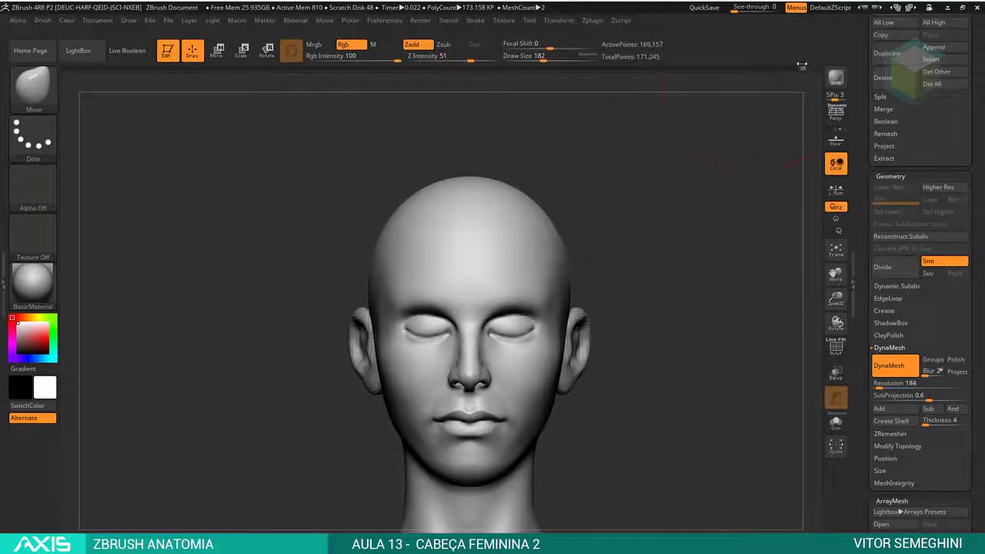
{"action": "key", "text": "ctrl+z"}
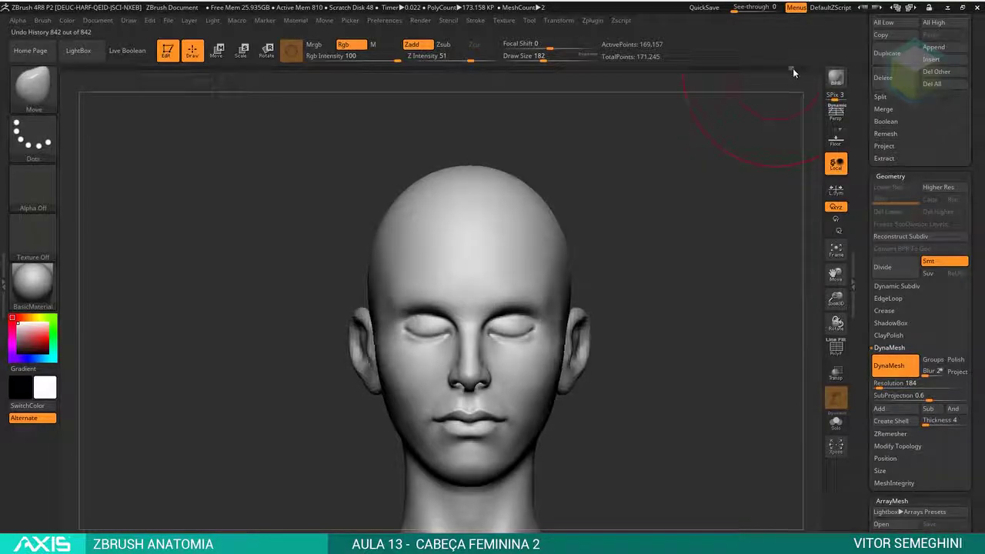
{"action": "left_click_drag", "start_coordinate": [693, 177], "coordinate": [665, 188]}
{"action": "key", "text": "ctrl"}
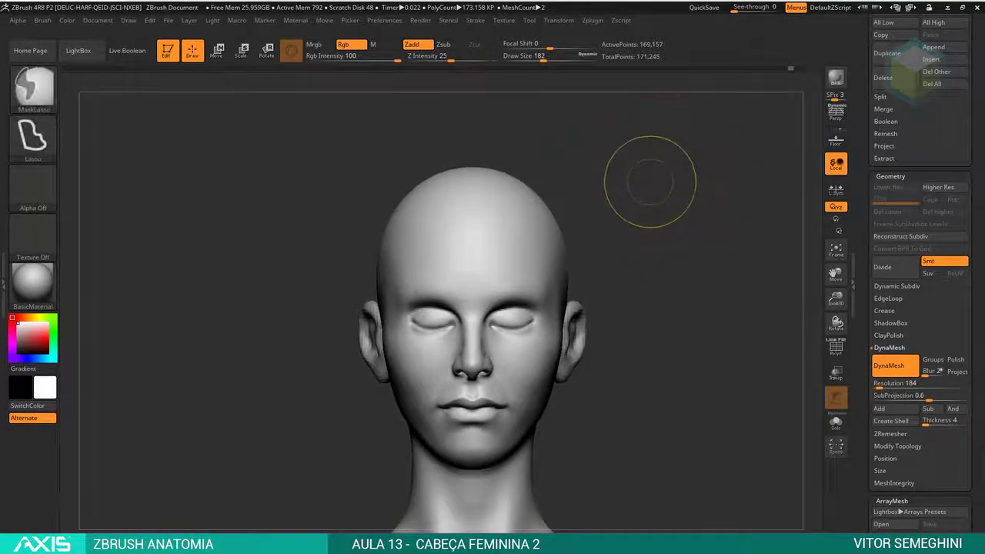
{"action": "left_click_drag", "start_coordinate": [473, 183], "coordinate": [569, 254]}
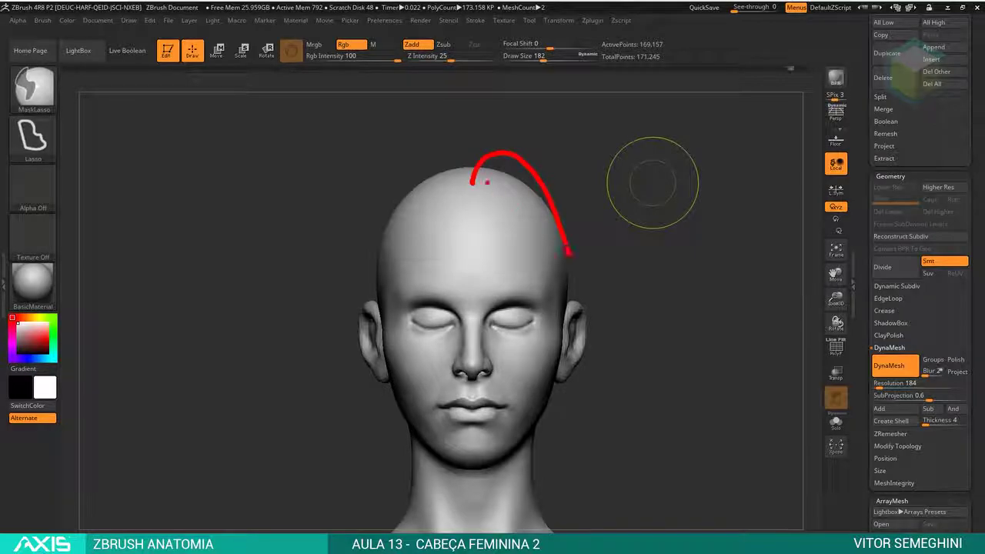
{"action": "left_click_drag", "start_coordinate": [475, 167], "coordinate": [579, 235]}
{"action": "left_click_drag", "start_coordinate": [471, 164], "coordinate": [589, 248]}
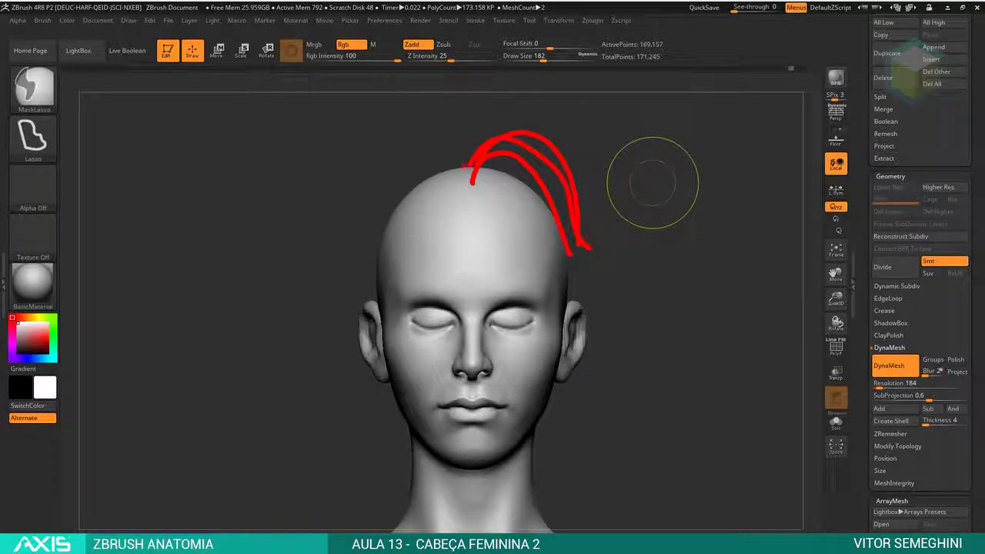
{"action": "left_click_drag", "start_coordinate": [467, 163], "coordinate": [359, 225]}
{"action": "left_click_drag", "start_coordinate": [461, 165], "coordinate": [346, 290]}
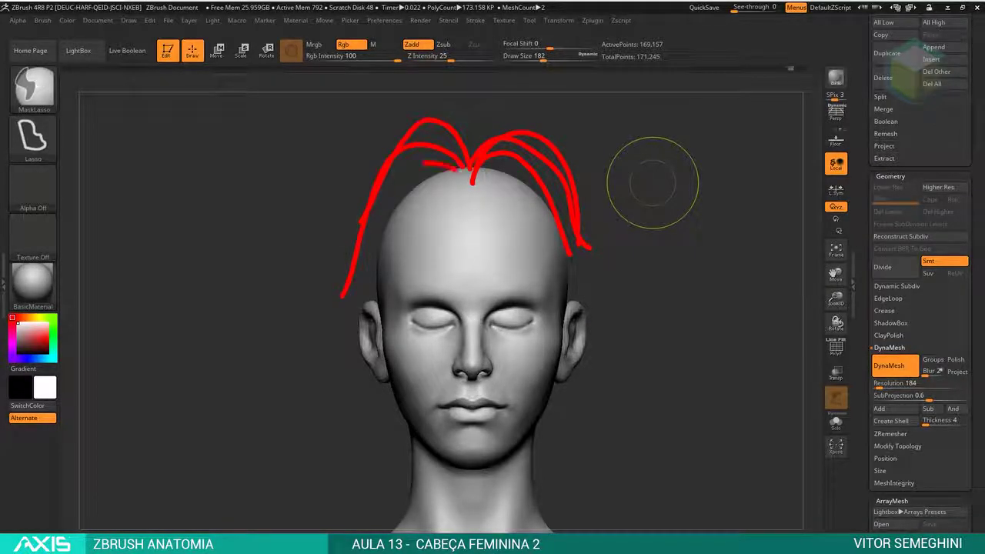
{"action": "left_click_drag", "start_coordinate": [457, 167], "coordinate": [369, 317]}
{"action": "left_click_drag", "start_coordinate": [461, 202], "coordinate": [373, 261]}
{"action": "left_click_drag", "start_coordinate": [467, 236], "coordinate": [495, 296]}
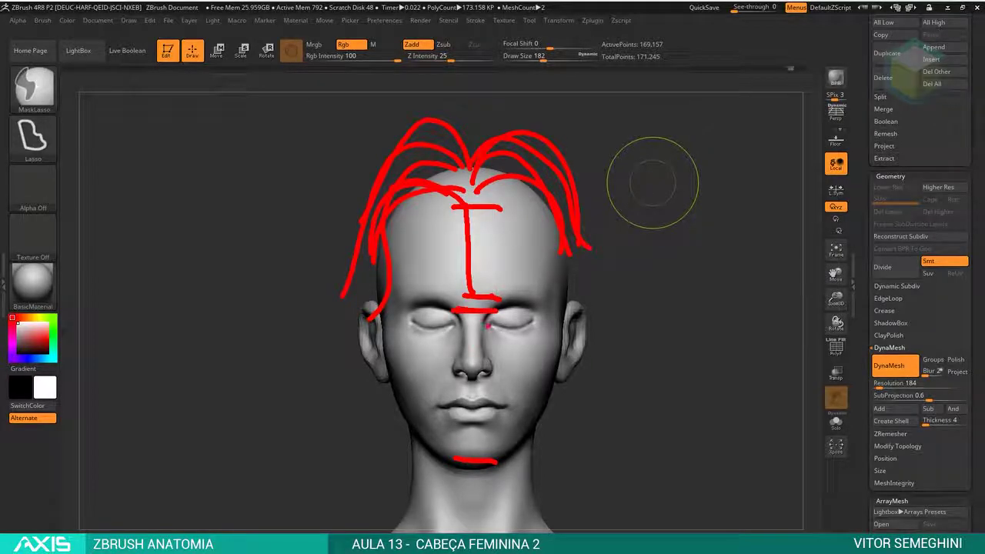
{"action": "left_click_drag", "start_coordinate": [495, 314], "coordinate": [501, 432]}
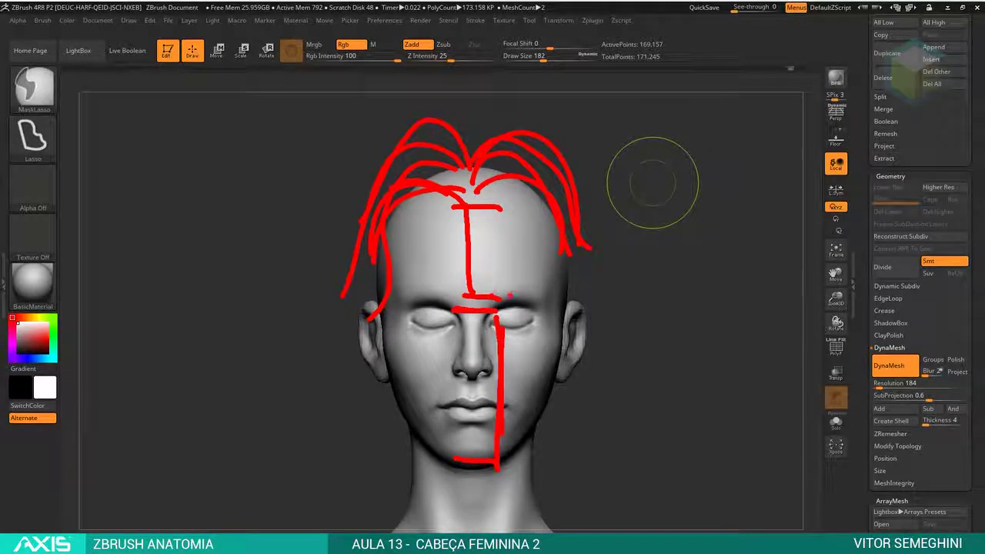
{"action": "left_click_drag", "start_coordinate": [505, 282], "coordinate": [496, 182]}
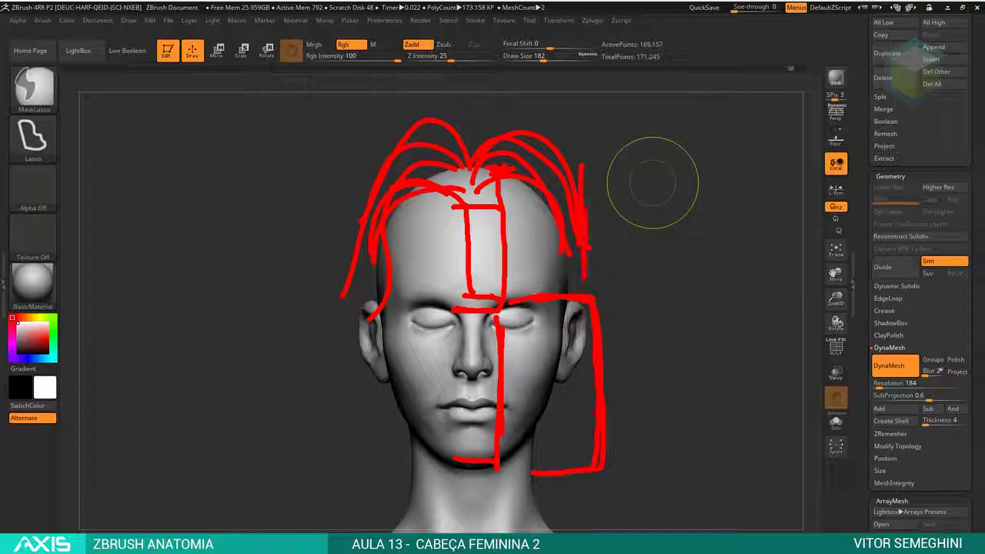
Turn the head from a side view to a straight front view.
{"action": "left_click_drag", "start_coordinate": [603, 247], "coordinate": [539, 231]}
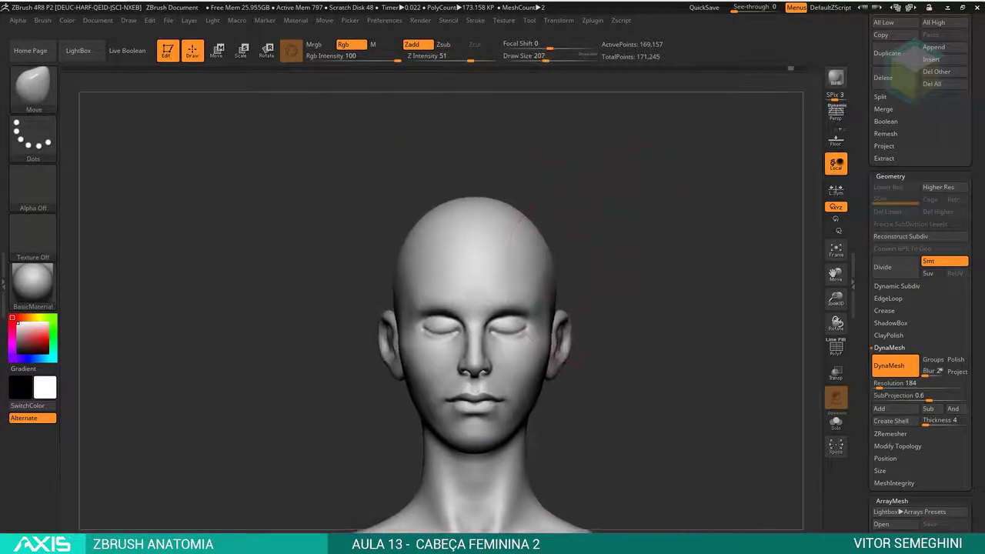
{"action": "key", "text": "space"}
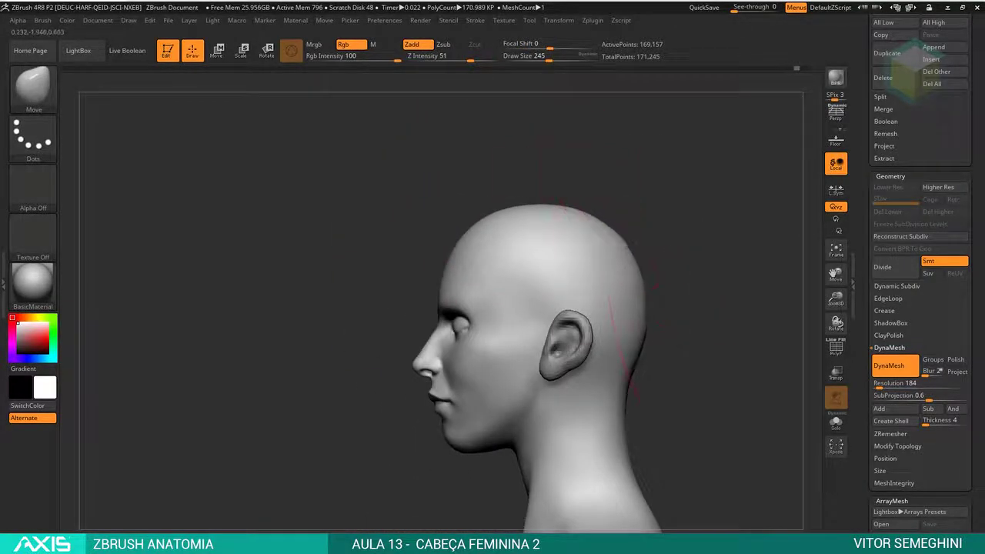
{"action": "left_click_drag", "start_coordinate": [607, 308], "coordinate": [583, 304], "text": "alt"}
{"action": "left_click_drag", "start_coordinate": [665, 216], "coordinate": [620, 218]}
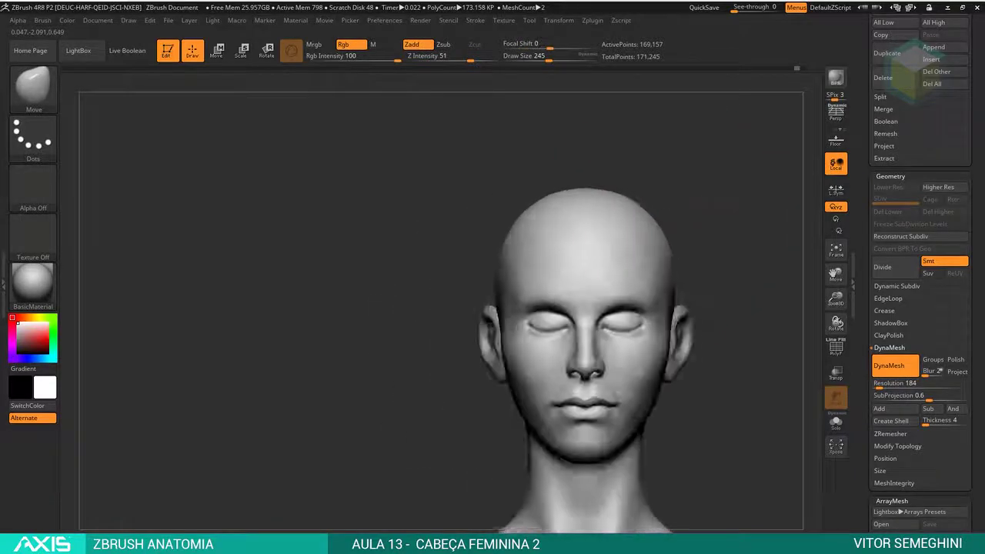
{"action": "key", "text": "space"}
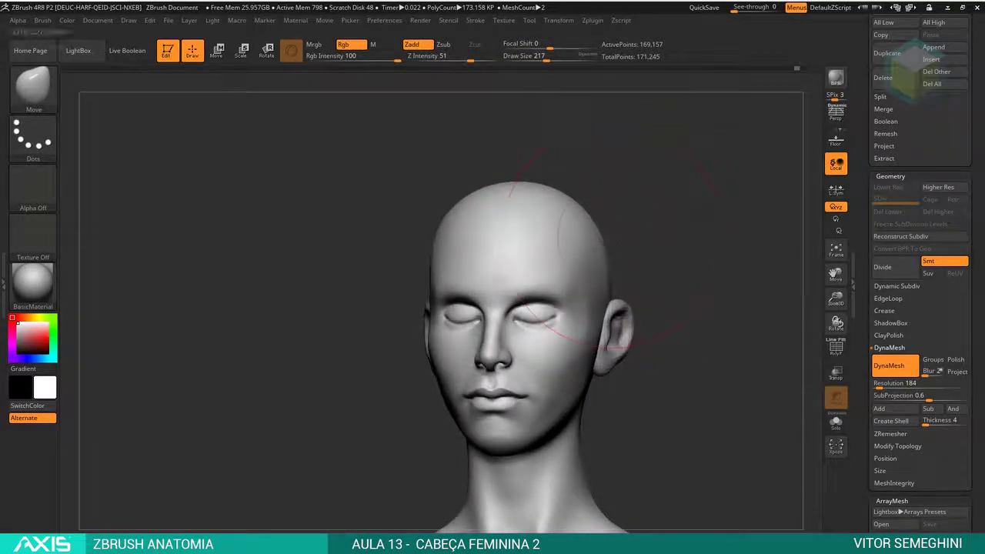
{"action": "left_click_drag", "start_coordinate": [647, 231], "coordinate": [686, 190]}
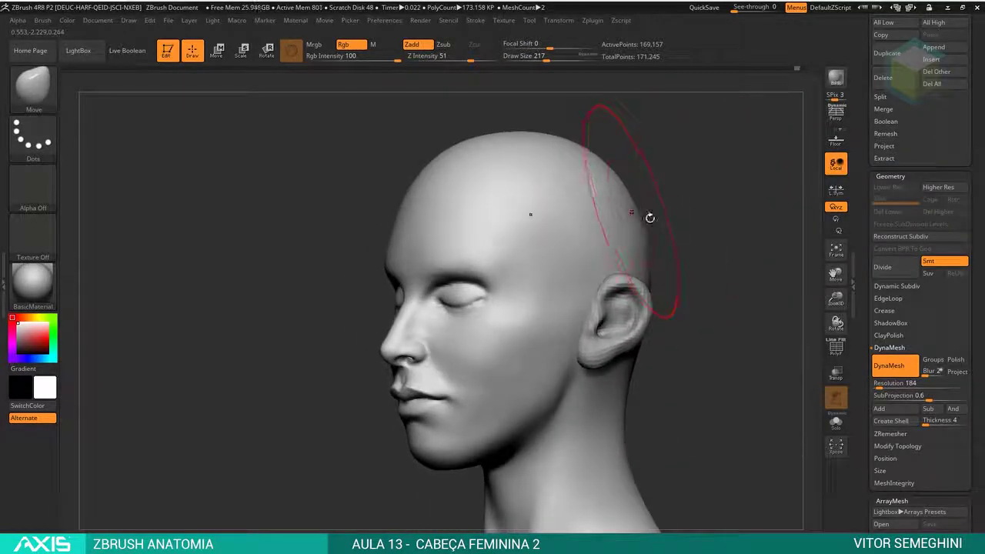
Enlarge the brush, settle on a front view, and lasso-mask the head above the neck.
{"action": "mouse_move", "coordinate": [650, 217]}
{"action": "left_mouse_down"}
{"action": "mouse_move", "coordinate": [684, 220]}
{"action": "mouse_move", "coordinate": [637, 327]}
{"action": "mouse_move", "coordinate": [613, 267]}
{"action": "left_mouse_up"}
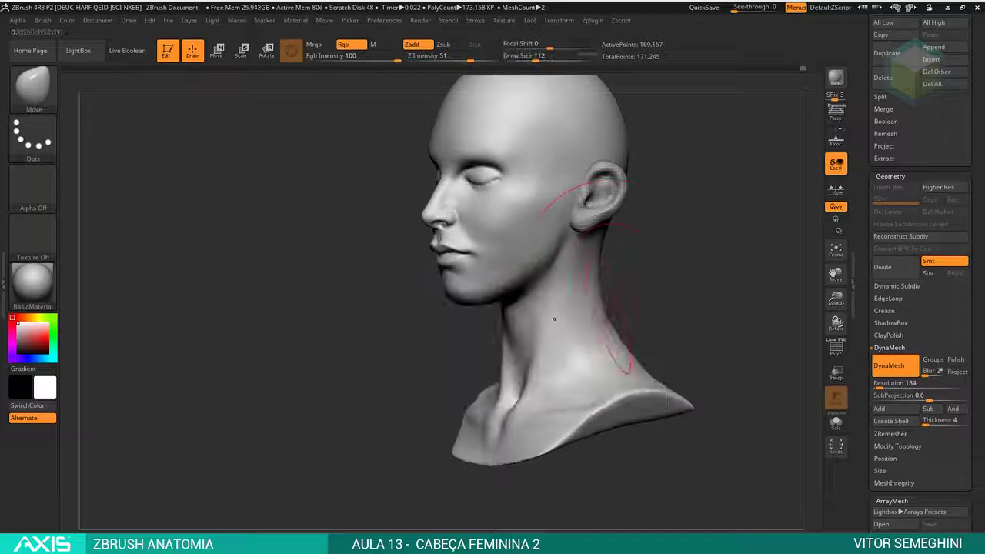
{"action": "left_click_drag", "start_coordinate": [552, 270], "coordinate": [646, 354], "text": "shift"}
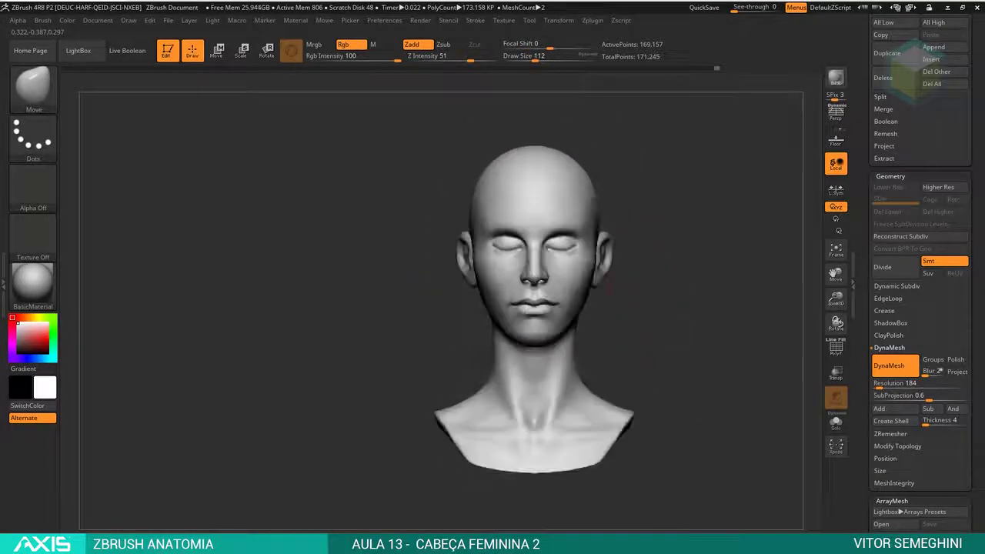
{"action": "key", "text": "space"}
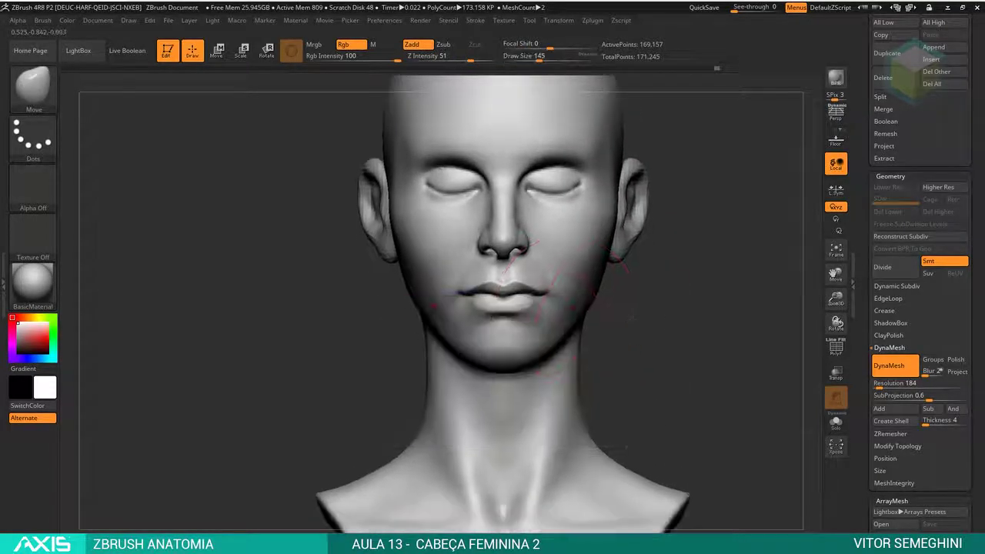
{"action": "left_click_drag", "start_coordinate": [647, 354], "coordinate": [569, 328]}
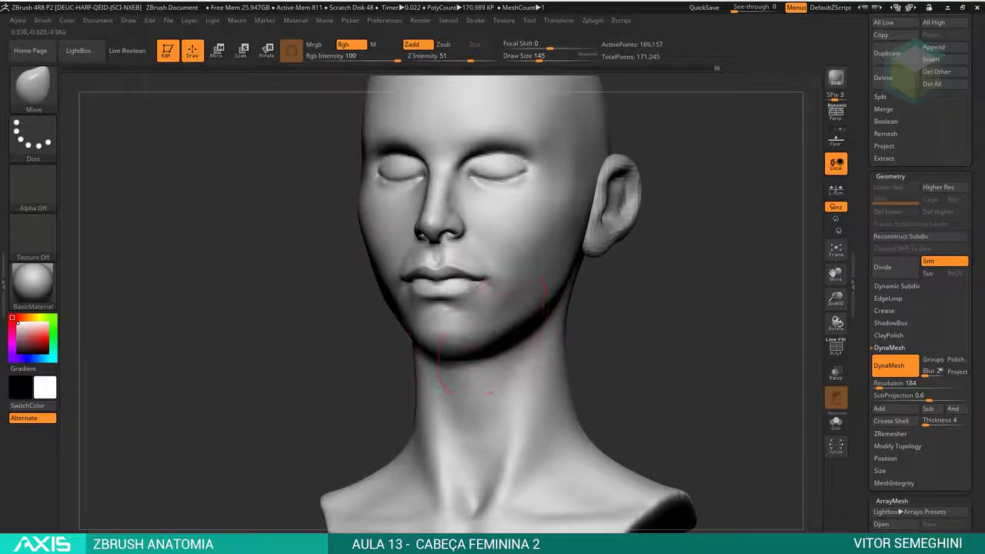
{"action": "left_click_drag", "start_coordinate": [588, 318], "coordinate": [503, 347]}
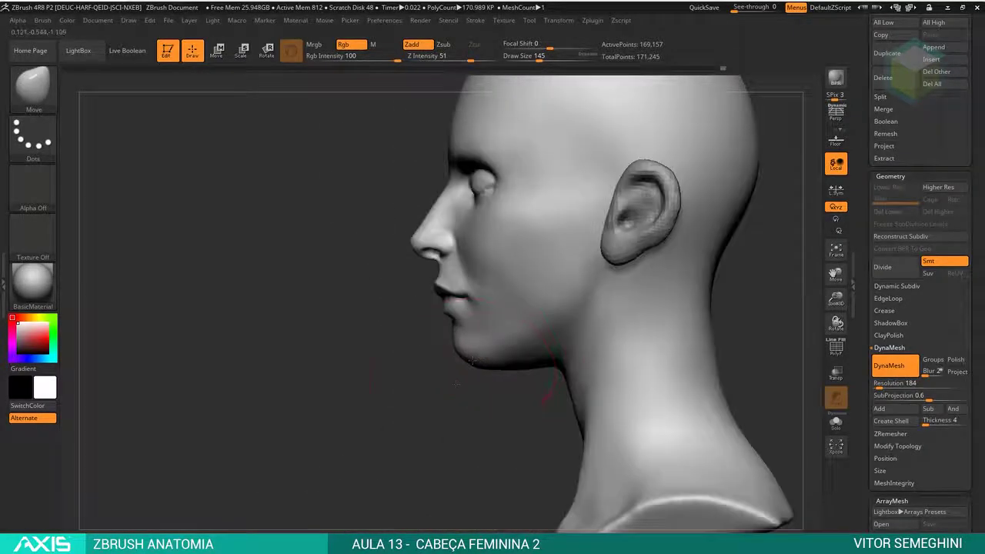
{"action": "left_click_drag", "start_coordinate": [457, 382], "coordinate": [541, 307], "text": "shift"}
{"action": "scroll", "coordinate": [620, 320], "scroll_direction": "down", "scroll_amount": 5}
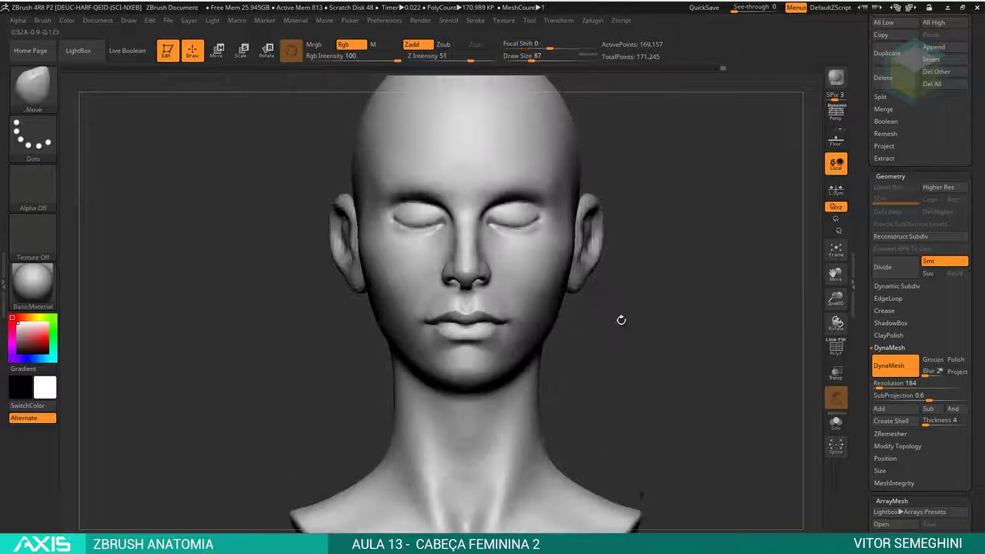
{"action": "left_click_drag", "start_coordinate": [603, 330], "coordinate": [612, 316], "text": "ctrl"}
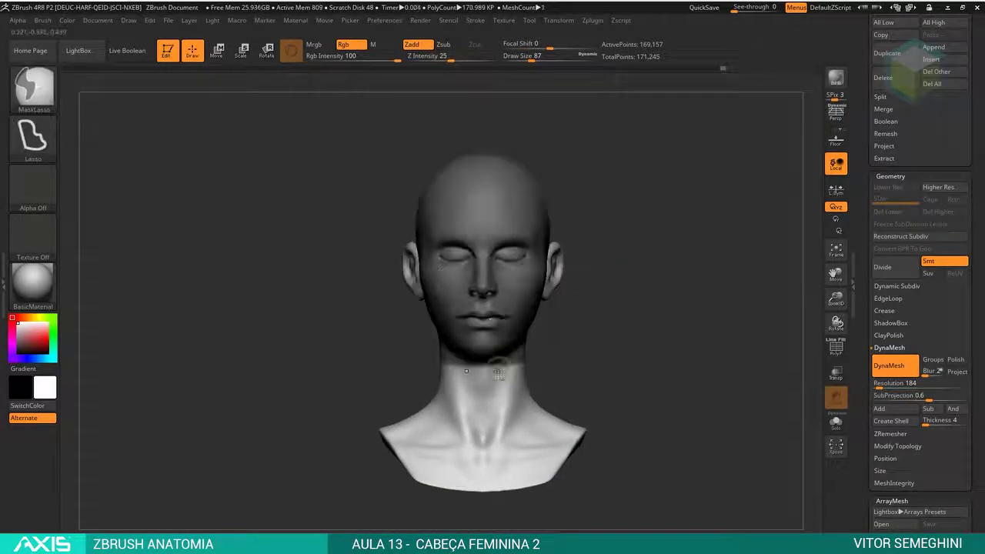
Clear the head mask and orbit around the head to a close left profile of the ear.
{"action": "key", "text": "w"}
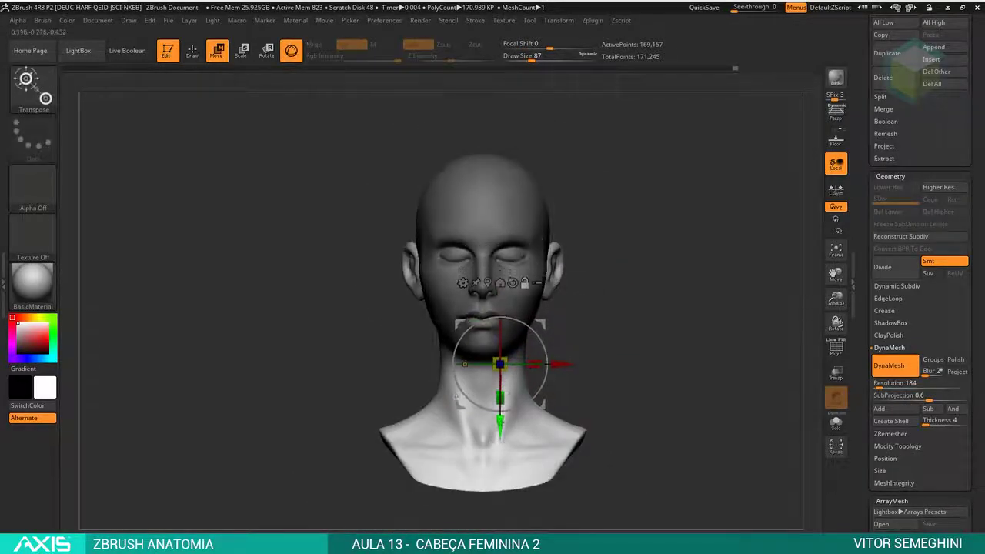
{"action": "key", "text": "q"}
{"action": "mouse_move", "coordinate": [631, 361]}
{"action": "left_mouse_down"}
{"action": "mouse_move", "coordinate": [697, 295]}
{"action": "mouse_move", "coordinate": [587, 344]}
{"action": "mouse_move", "coordinate": [680, 324]}
{"action": "left_mouse_up"}
{"action": "key", "text": "space"}
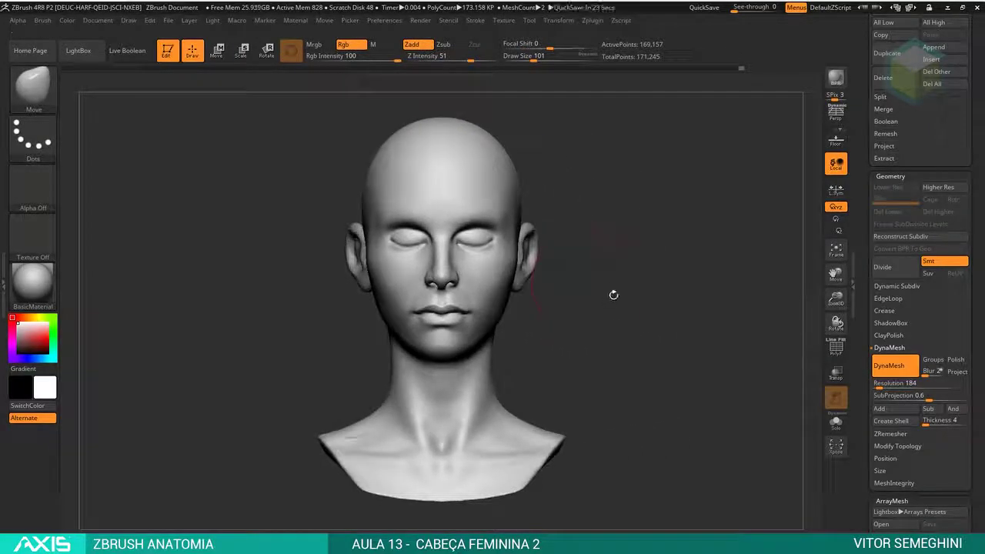
{"action": "left_click_drag", "start_coordinate": [613, 294], "coordinate": [692, 295], "text": "shift"}
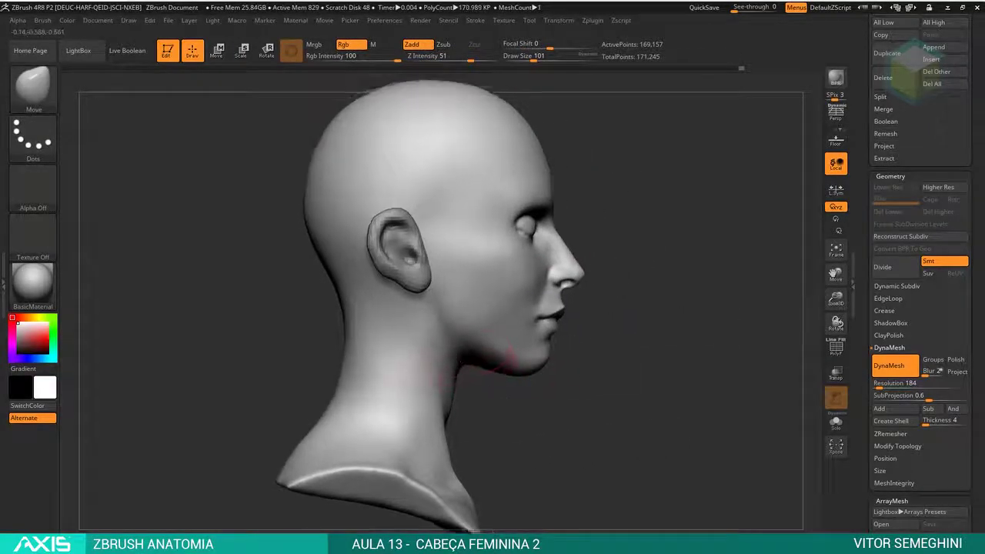
{"action": "mouse_move", "coordinate": [508, 339]}
{"action": "left_mouse_down", "text": "shift"}
{"action": "mouse_move", "coordinate": [566, 330]}
{"action": "mouse_move", "coordinate": [558, 323]}
{"action": "left_mouse_up", "text": "shift"}
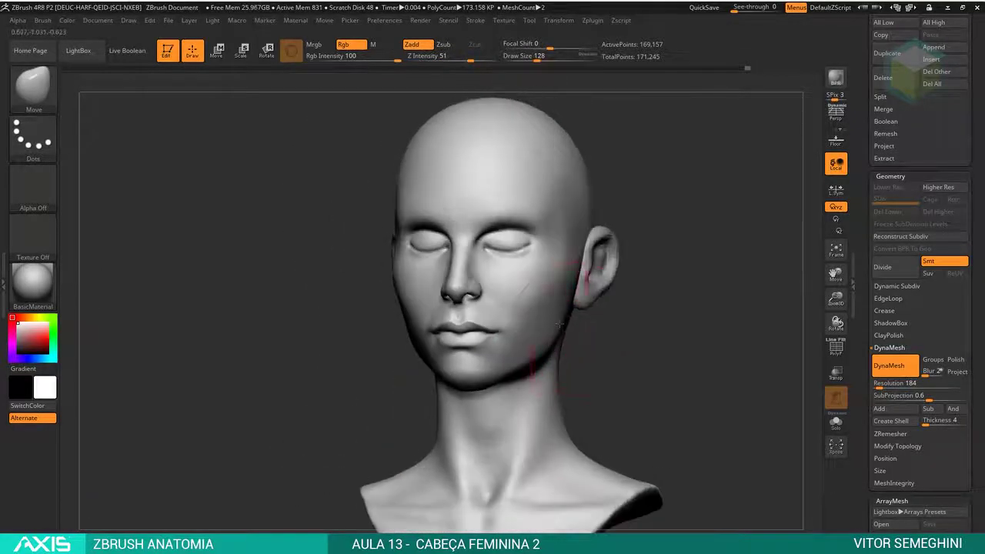
{"action": "mouse_move", "coordinate": [570, 277]}
{"action": "left_mouse_down"}
{"action": "mouse_move", "coordinate": [611, 320]}
{"action": "mouse_move", "coordinate": [592, 282]}
{"action": "mouse_move", "coordinate": [659, 314]}
{"action": "left_mouse_up"}
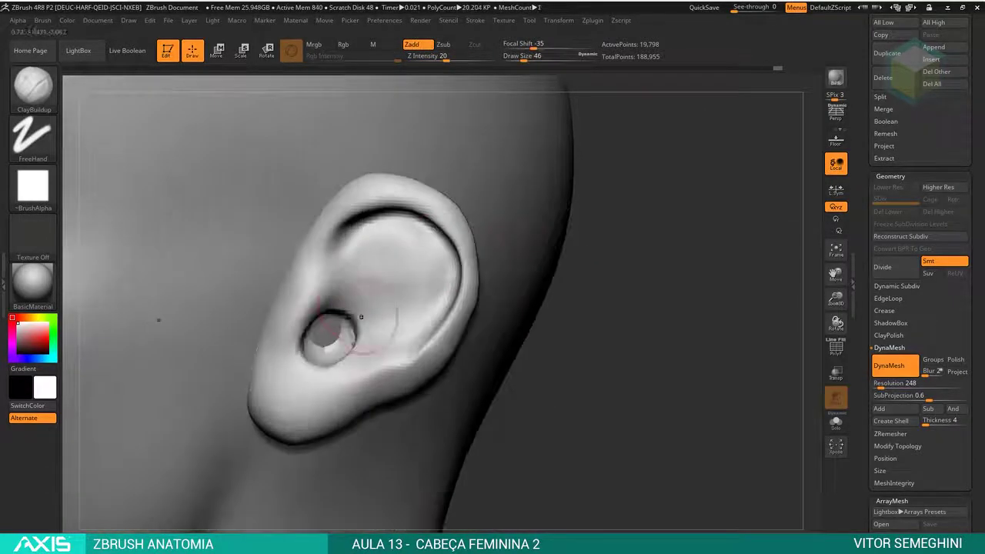
Build up the ear's inner ridges, smooth its bowl, and shrink the brush for finer detail.
{"action": "mouse_move", "coordinate": [370, 229]}
{"action": "left_mouse_down"}
{"action": "mouse_move", "coordinate": [351, 222]}
{"action": "mouse_move", "coordinate": [337, 231]}
{"action": "mouse_move", "coordinate": [330, 254]}
{"action": "mouse_move", "coordinate": [351, 293]}
{"action": "mouse_move", "coordinate": [354, 262]}
{"action": "mouse_move", "coordinate": [747, 352]}
{"action": "mouse_move", "coordinate": [215, 311]}
{"action": "left_mouse_up"}
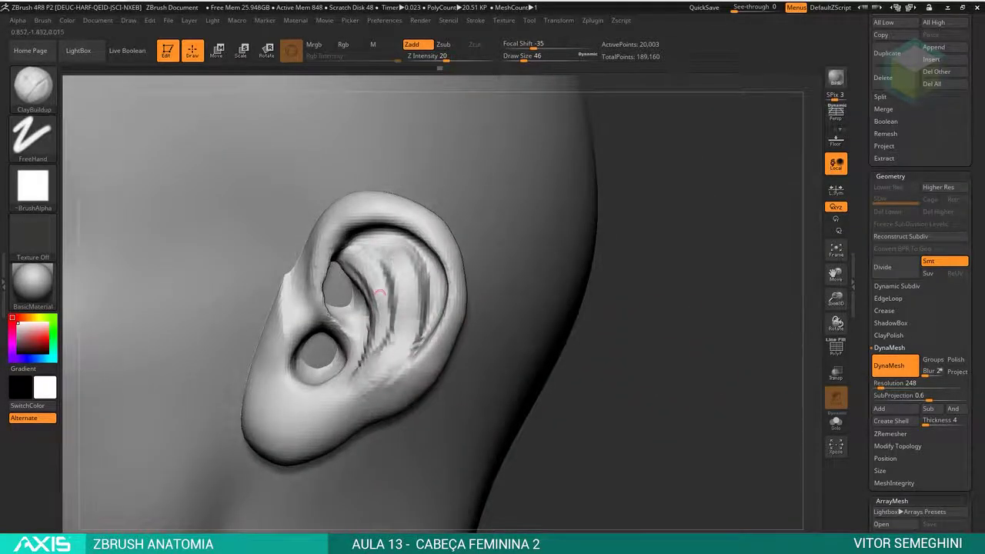
{"action": "key", "text": "b"}
{"action": "key", "text": "d"}
{"action": "key", "text": "s"}
{"action": "mouse_move", "coordinate": [408, 308]}
{"action": "left_mouse_down", "text": "shift"}
{"action": "mouse_move", "coordinate": [373, 361]}
{"action": "mouse_move", "coordinate": [371, 261]}
{"action": "left_mouse_up", "text": "shift"}
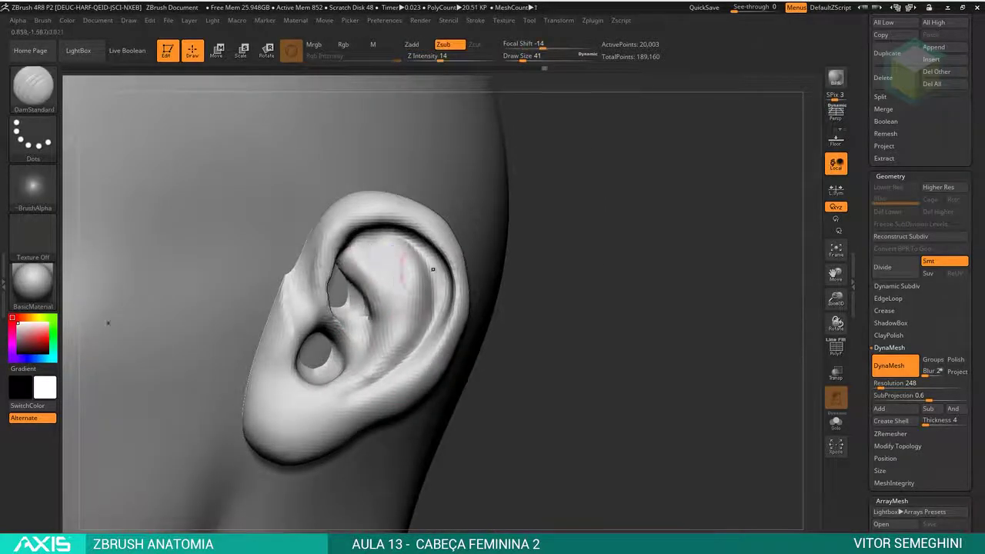
{"action": "left_click_drag", "start_coordinate": [432, 270], "coordinate": [361, 258]}
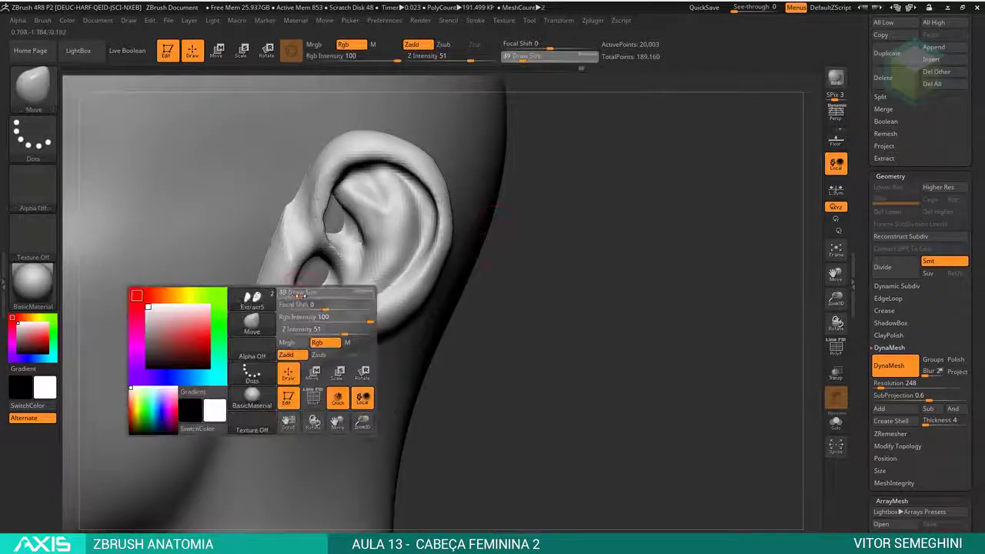
{"action": "left_click_drag", "start_coordinate": [300, 293], "coordinate": [295, 272]}
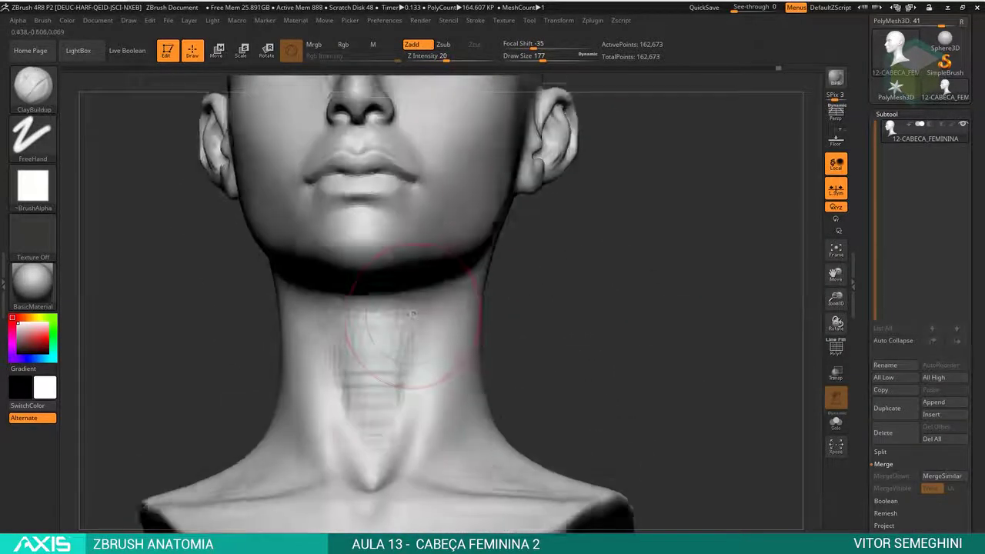
Smooth the rough clay strokes on the neck tendons and throat, then switch to a crease-carving brush.
{"action": "key", "text": "shift"}
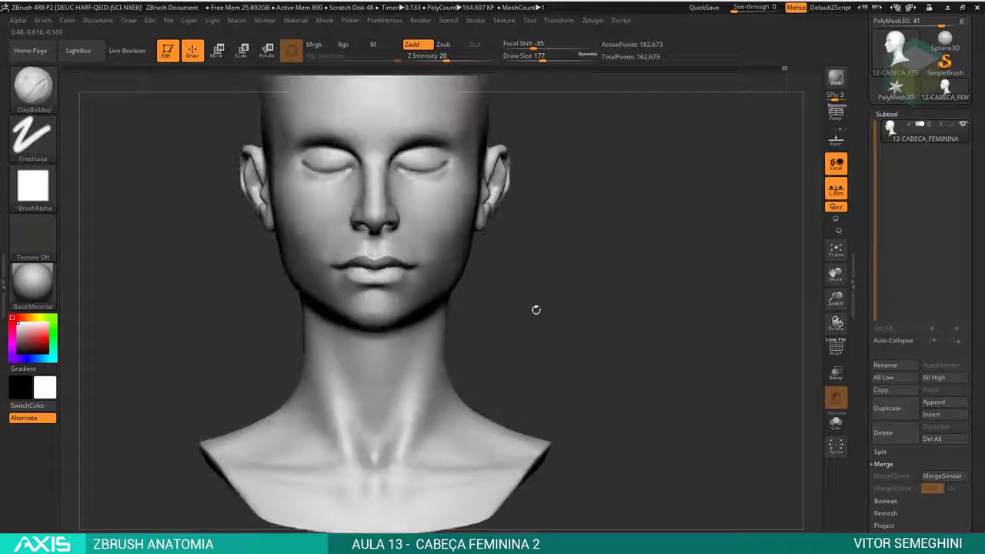
{"action": "right_click_drag", "start_coordinate": [414, 334], "coordinate": [376, 328]}
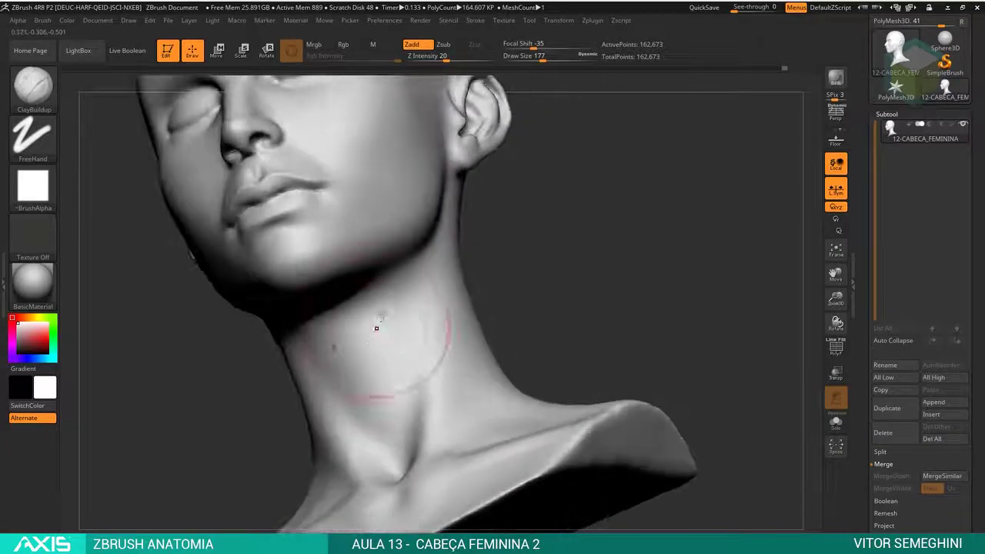
{"action": "key", "text": "shift"}
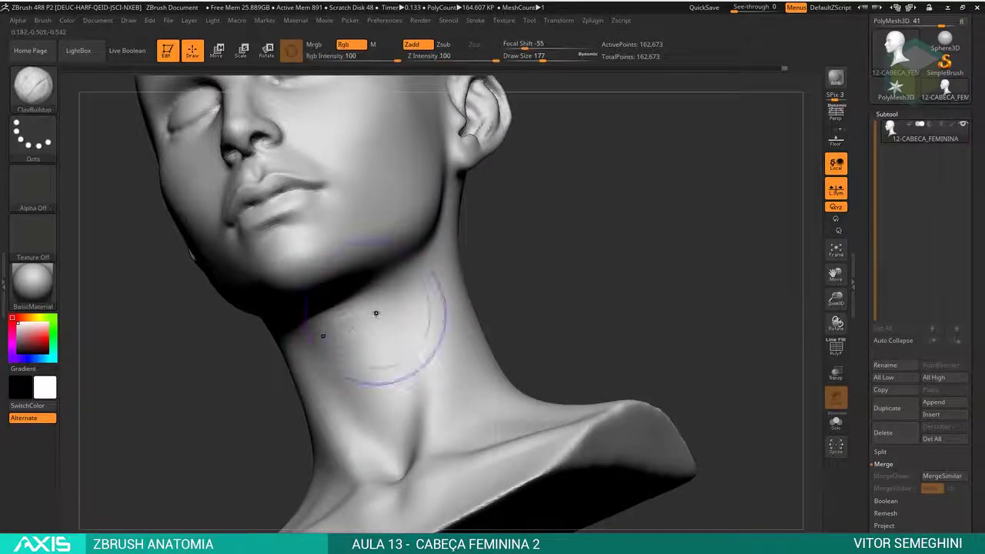
{"action": "key", "text": "space"}
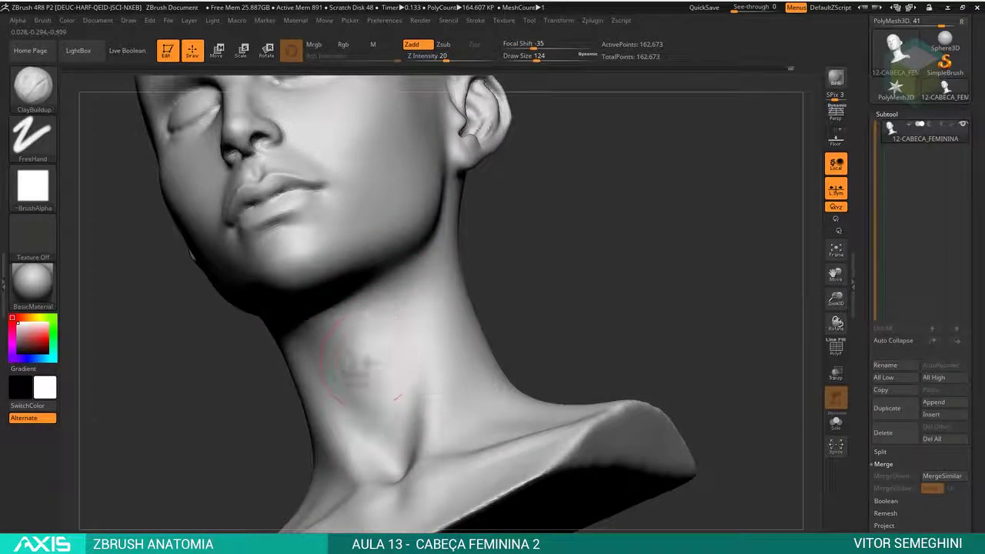
{"action": "right_click_drag", "start_coordinate": [512, 279], "coordinate": [394, 319]}
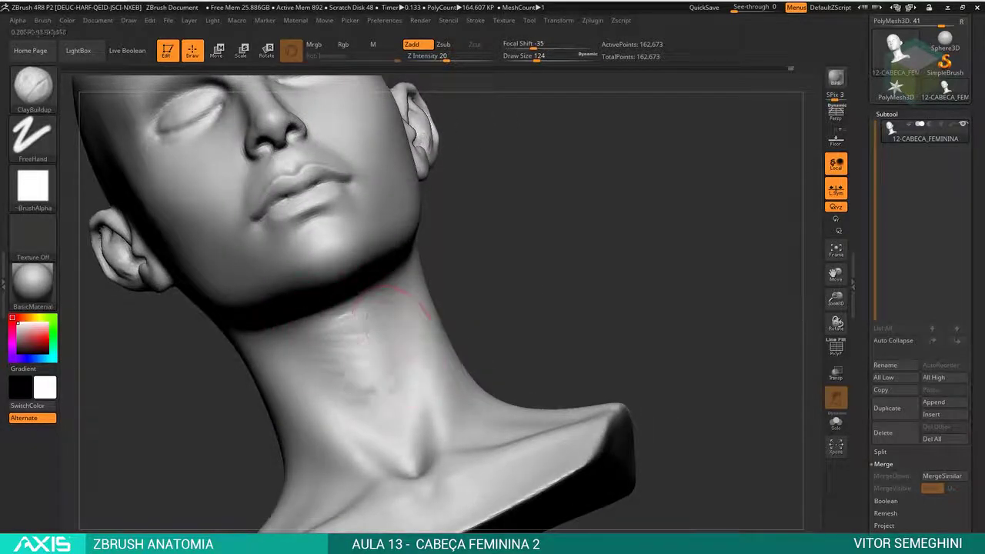
{"action": "right_click_drag", "start_coordinate": [397, 416], "coordinate": [409, 314]}
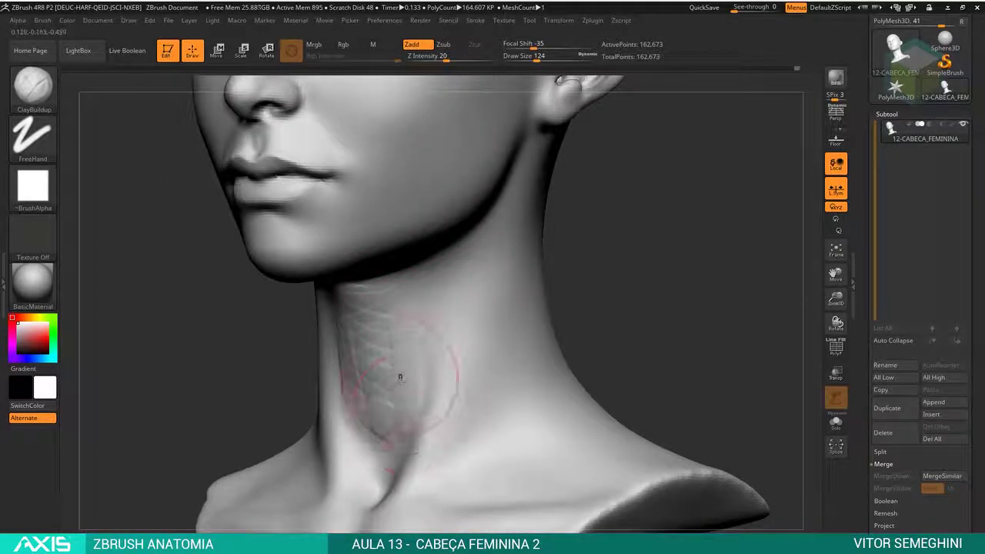
{"action": "key", "text": "shift"}
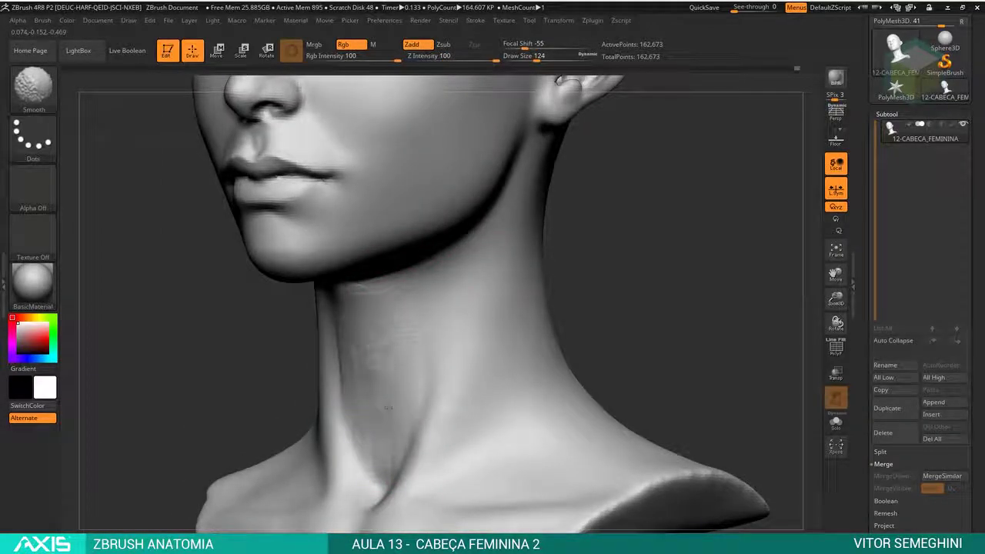
{"action": "mouse_move", "coordinate": [391, 347]}
{"action": "right_mouse_down"}
{"action": "mouse_move", "coordinate": [406, 307]}
{"action": "mouse_move", "coordinate": [368, 340]}
{"action": "right_mouse_up"}
{"action": "key", "text": "space"}
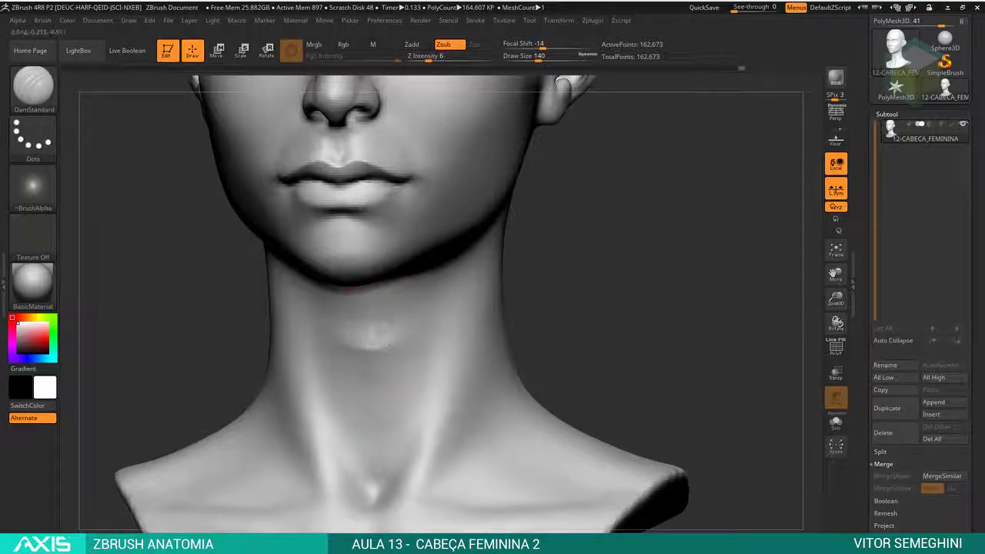
{"action": "key", "text": "f"}
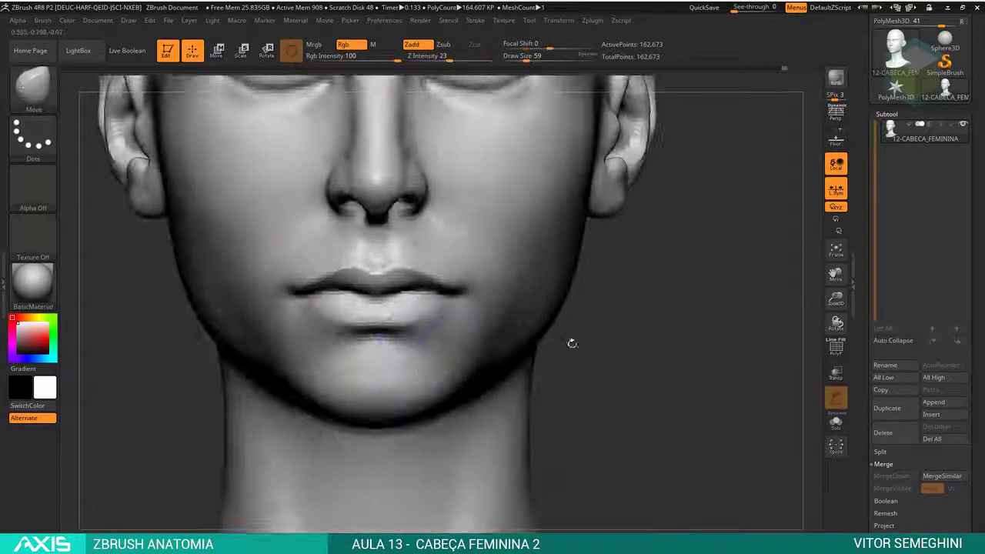
Smooth both corners of the lips from close three-quarter and front views.
{"action": "mouse_move", "coordinate": [571, 345]}
{"action": "right_mouse_down"}
{"action": "mouse_move", "coordinate": [413, 421]}
{"action": "mouse_move", "coordinate": [505, 269]}
{"action": "mouse_move", "coordinate": [572, 331]}
{"action": "mouse_move", "coordinate": [478, 324]}
{"action": "right_mouse_up"}
{"action": "key", "text": "space"}
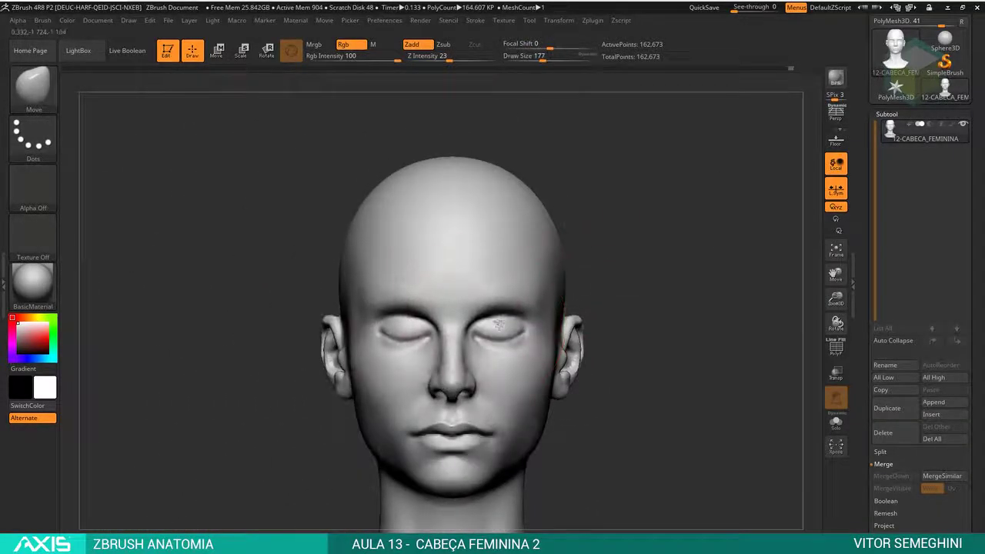
{"action": "key", "text": "shift"}
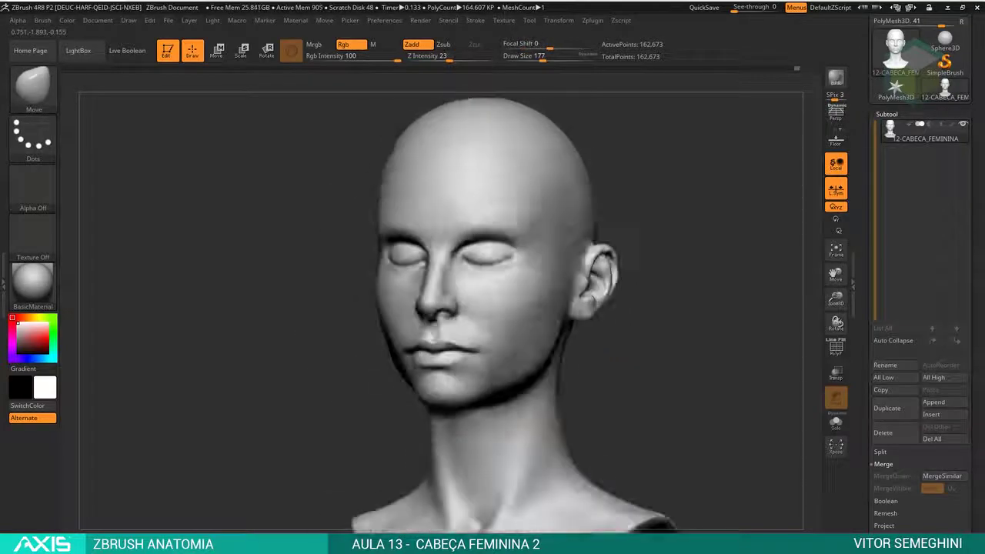
{"action": "mouse_move", "coordinate": [585, 339]}
{"action": "right_mouse_down"}
{"action": "mouse_move", "coordinate": [539, 292]}
{"action": "mouse_move", "coordinate": [604, 357]}
{"action": "mouse_move", "coordinate": [442, 324]}
{"action": "right_mouse_up"}
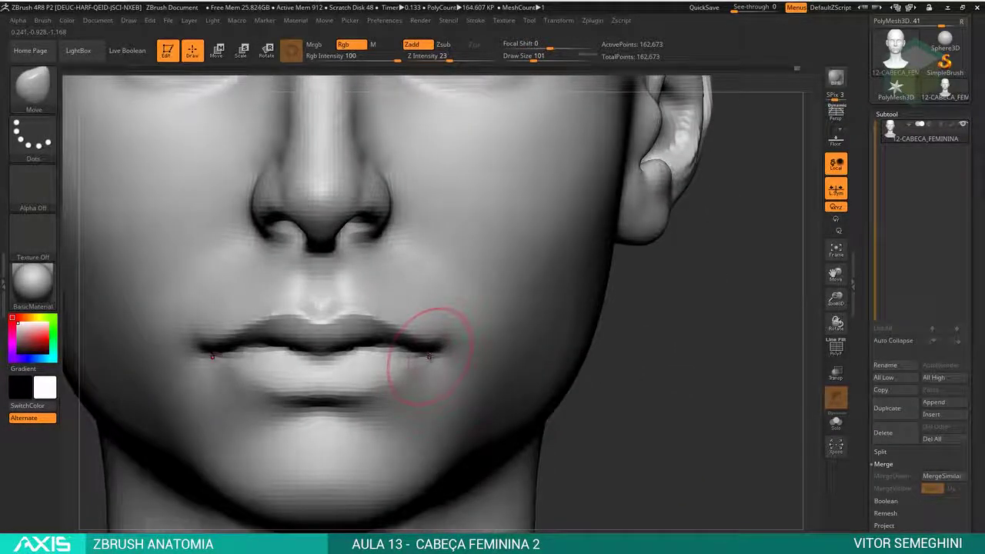
{"action": "mouse_move", "coordinate": [428, 355]}
{"action": "right_mouse_down", "text": "alt"}
{"action": "mouse_move", "coordinate": [677, 354]}
{"action": "mouse_move", "coordinate": [659, 389]}
{"action": "mouse_move", "coordinate": [539, 354]}
{"action": "right_mouse_up", "text": "alt"}
{"action": "key", "text": "b"}
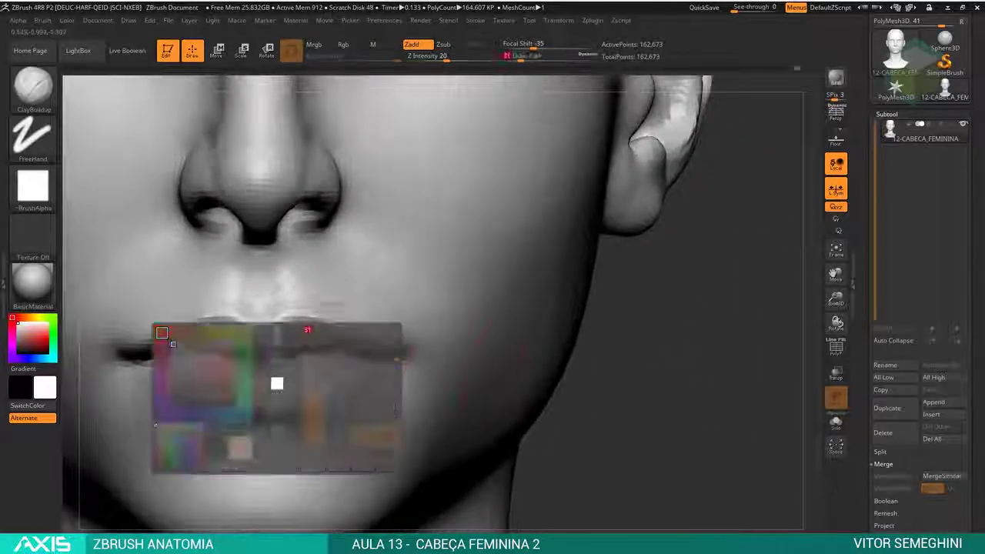
{"action": "right_click_drag", "start_coordinate": [173, 344], "coordinate": [302, 317]}
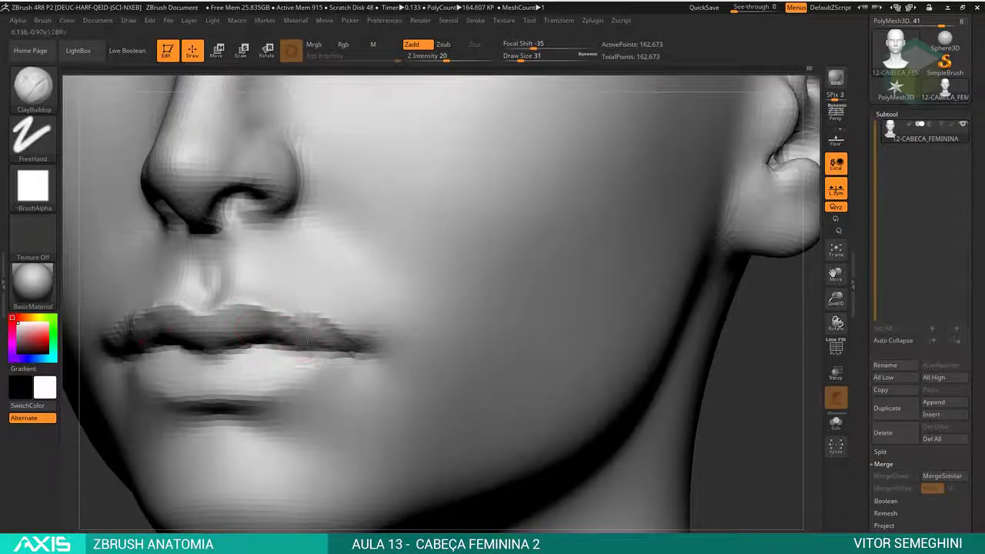
{"action": "left_click_drag", "start_coordinate": [391, 338], "coordinate": [334, 312], "text": "shift"}
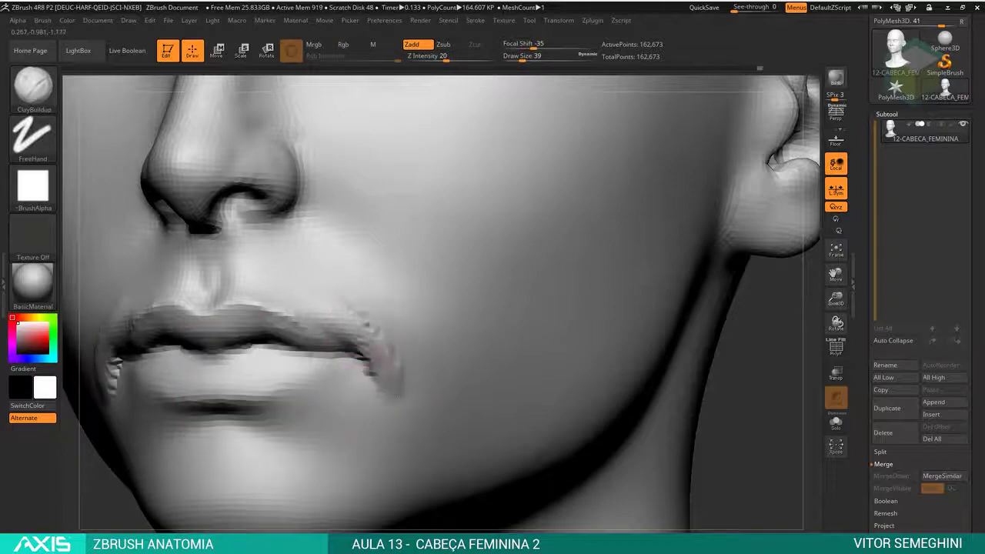
{"action": "mouse_move", "coordinate": [397, 396]}
{"action": "right_mouse_down", "text": "alt"}
{"action": "mouse_move", "coordinate": [430, 369]}
{"action": "mouse_move", "coordinate": [662, 325]}
{"action": "mouse_move", "coordinate": [401, 329]}
{"action": "right_mouse_up", "text": "alt"}
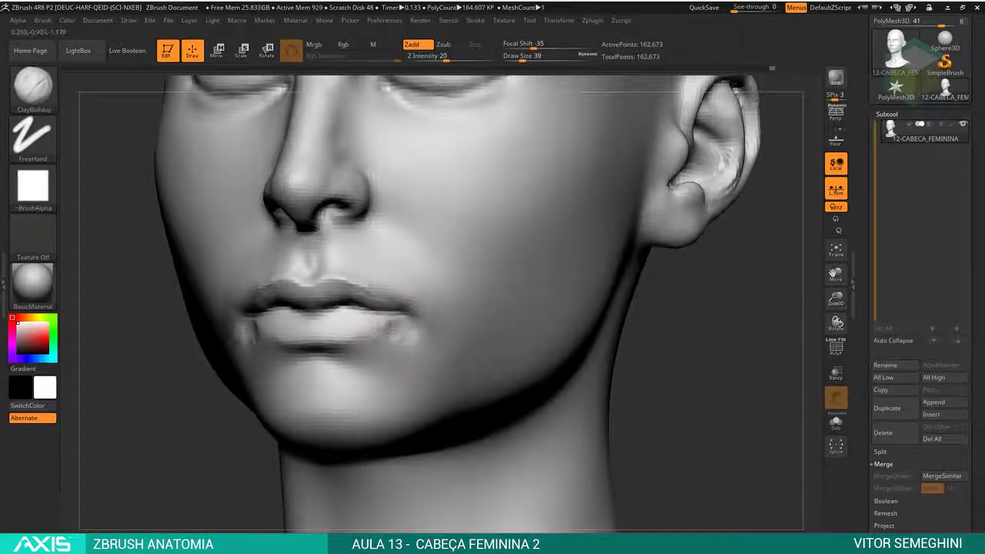
{"action": "left_click_drag", "start_coordinate": [391, 333], "coordinate": [391, 339], "text": "shift"}
{"action": "right_click_drag", "start_coordinate": [390, 338], "coordinate": [358, 338], "text": "shift"}
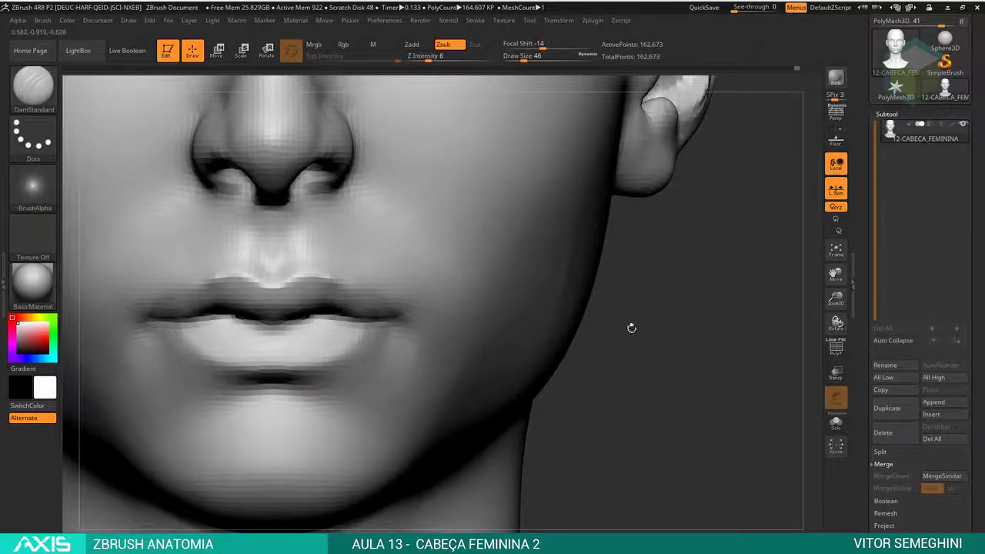
Build up clay on the lips, then carve the lip line with DamStandard at size 49.
{"action": "key", "text": "b"}
{"action": "key", "text": "c"}
{"action": "key", "text": "b"}
{"action": "mouse_move", "coordinate": [631, 328]}
{"action": "right_mouse_down"}
{"action": "mouse_move", "coordinate": [244, 344]}
{"action": "mouse_move", "coordinate": [549, 341]}
{"action": "mouse_move", "coordinate": [352, 351]}
{"action": "right_mouse_up"}
{"action": "key", "text": "b"}
{"action": "key", "text": "d"}
{"action": "key", "text": "s"}
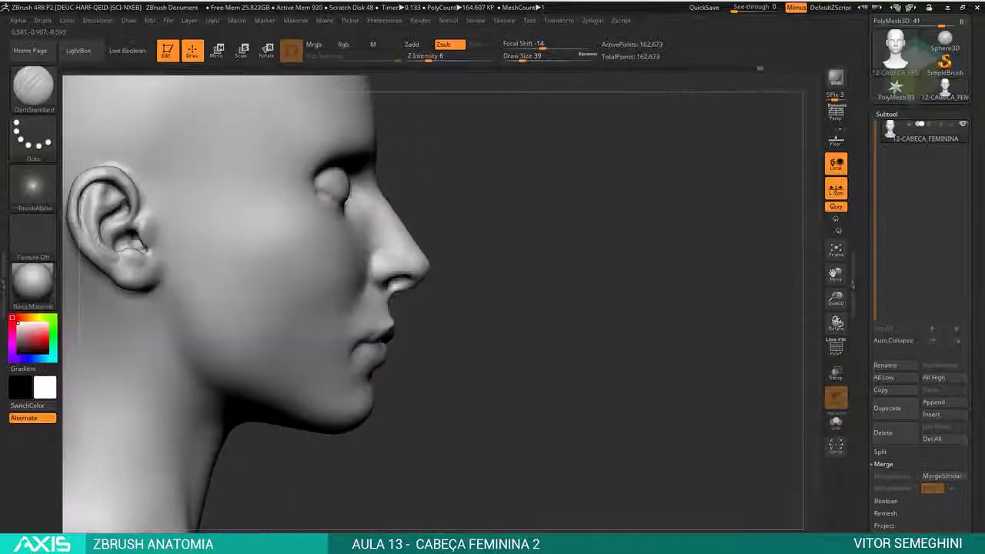
{"action": "mouse_move", "coordinate": [392, 323]}
{"action": "right_mouse_down"}
{"action": "mouse_move", "coordinate": [470, 336]}
{"action": "mouse_move", "coordinate": [593, 163]}
{"action": "mouse_move", "coordinate": [496, 265]}
{"action": "right_mouse_up"}
{"action": "right_click_drag", "start_coordinate": [549, 368], "coordinate": [500, 330], "text": "ctrl"}
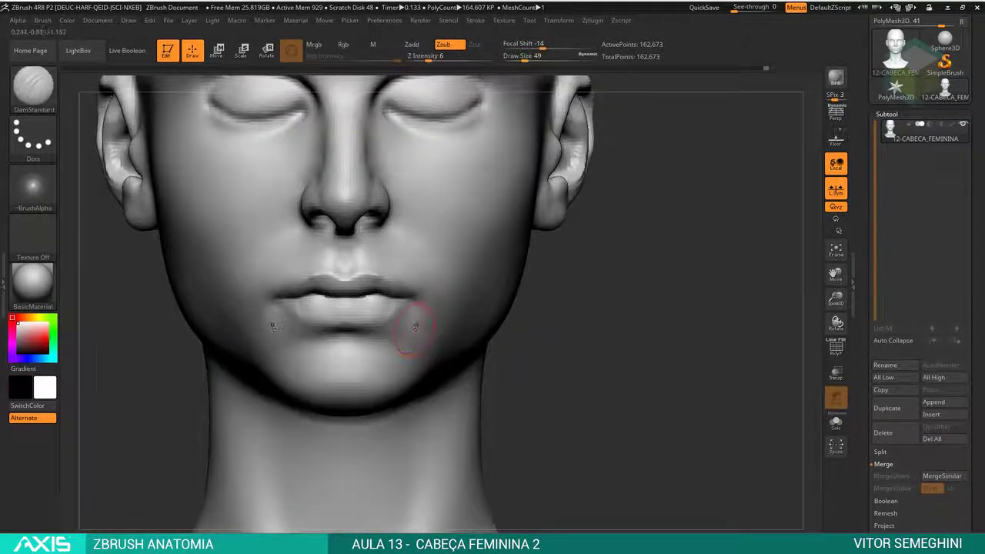
{"action": "mouse_move", "coordinate": [419, 300]}
{"action": "right_mouse_down"}
{"action": "mouse_move", "coordinate": [550, 357]}
{"action": "mouse_move", "coordinate": [492, 308]}
{"action": "mouse_move", "coordinate": [376, 280]}
{"action": "mouse_move", "coordinate": [442, 308]}
{"action": "mouse_move", "coordinate": [400, 323]}
{"action": "mouse_move", "coordinate": [362, 293]}
{"action": "mouse_move", "coordinate": [392, 369]}
{"action": "mouse_move", "coordinate": [451, 297]}
{"action": "mouse_move", "coordinate": [400, 323]}
{"action": "mouse_move", "coordinate": [370, 318]}
{"action": "right_mouse_up"}
Reshape the upper lip with the Move brush and shrink the brush to size 31.
{"action": "key", "text": "b"}
{"action": "key", "text": "m"}
{"action": "key", "text": "v"}
{"action": "key", "text": "space"}
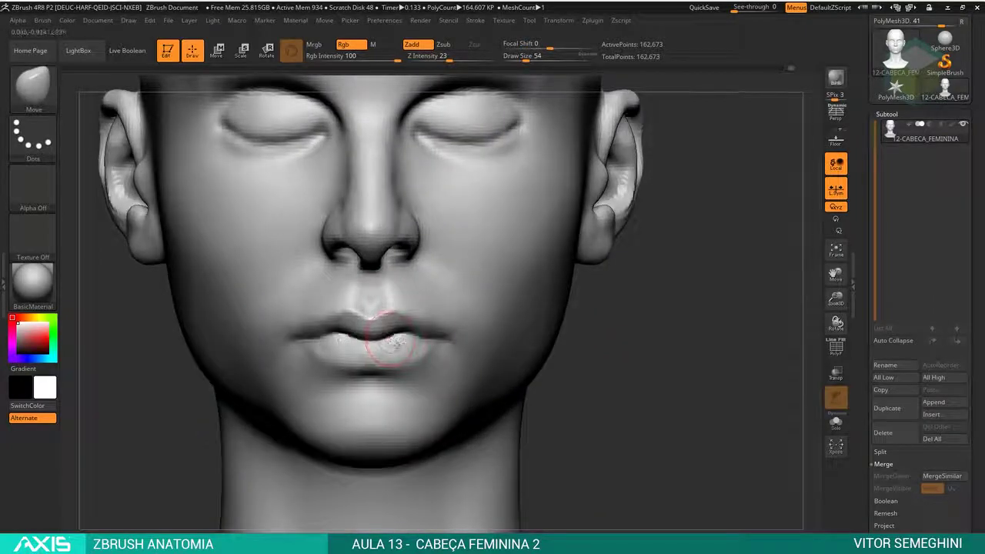
{"action": "mouse_move", "coordinate": [615, 342]}
{"action": "right_mouse_down", "text": "ctrl"}
{"action": "mouse_move", "coordinate": [538, 331]}
{"action": "mouse_move", "coordinate": [324, 347]}
{"action": "mouse_move", "coordinate": [539, 231]}
{"action": "right_mouse_up", "text": "ctrl"}
{"action": "key", "text": "b"}
{"action": "key", "text": "c"}
{"action": "key", "text": "b"}
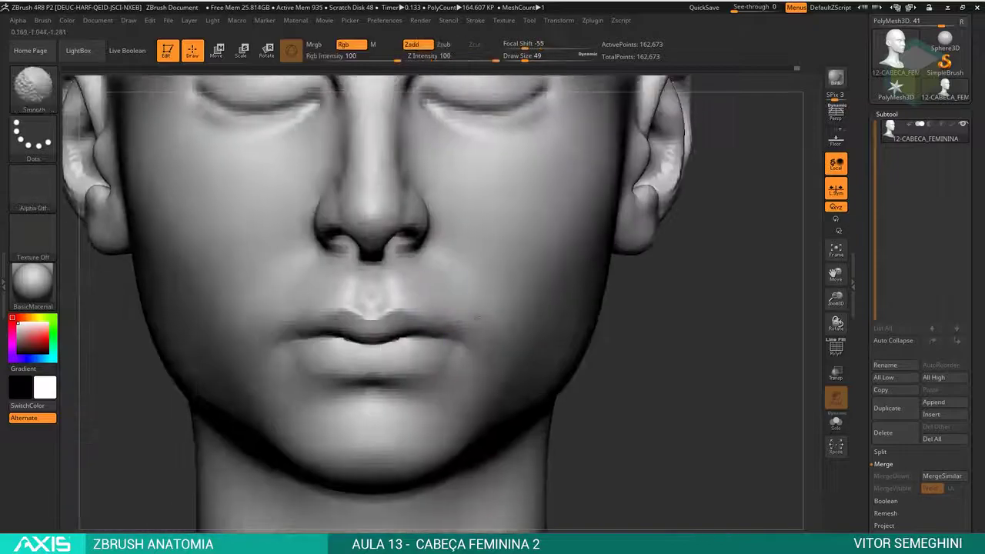
{"action": "key", "text": "f"}
{"action": "mouse_move", "coordinate": [770, 73]}
{"action": "right_mouse_down", "text": "ctrl"}
{"action": "mouse_move", "coordinate": [536, 378]}
{"action": "mouse_move", "coordinate": [431, 341]}
{"action": "mouse_move", "coordinate": [576, 367]}
{"action": "mouse_move", "coordinate": [327, 339]}
{"action": "right_mouse_up", "text": "ctrl"}
Build up volume on the cheek beside the ear with ClayBuildup, smoothing the rough strokes.
{"action": "key", "text": "b"}
{"action": "key", "text": "d"}
{"action": "key", "text": "s"}
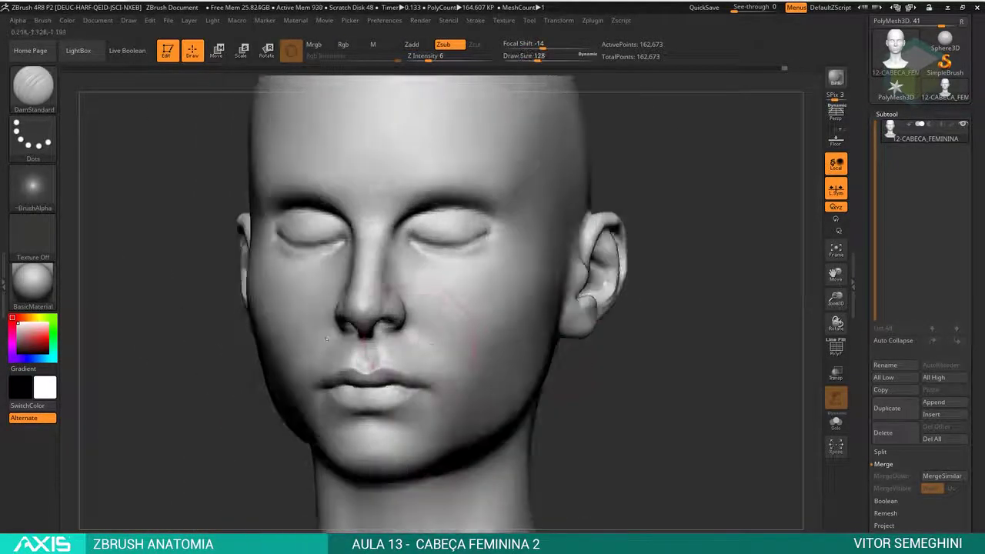
{"action": "key", "text": "b"}
{"action": "key", "text": "c"}
{"action": "key", "text": "b"}
{"action": "mouse_move", "coordinate": [423, 365]}
{"action": "right_mouse_down", "text": "ctrl"}
{"action": "mouse_move", "coordinate": [462, 308]}
{"action": "mouse_move", "coordinate": [431, 375]}
{"action": "mouse_move", "coordinate": [490, 324]}
{"action": "mouse_move", "coordinate": [558, 234]}
{"action": "right_mouse_up", "text": "ctrl"}
{"action": "key", "text": "space"}
{"action": "left_click_drag", "start_coordinate": [531, 250], "coordinate": [517, 260], "text": "shift"}
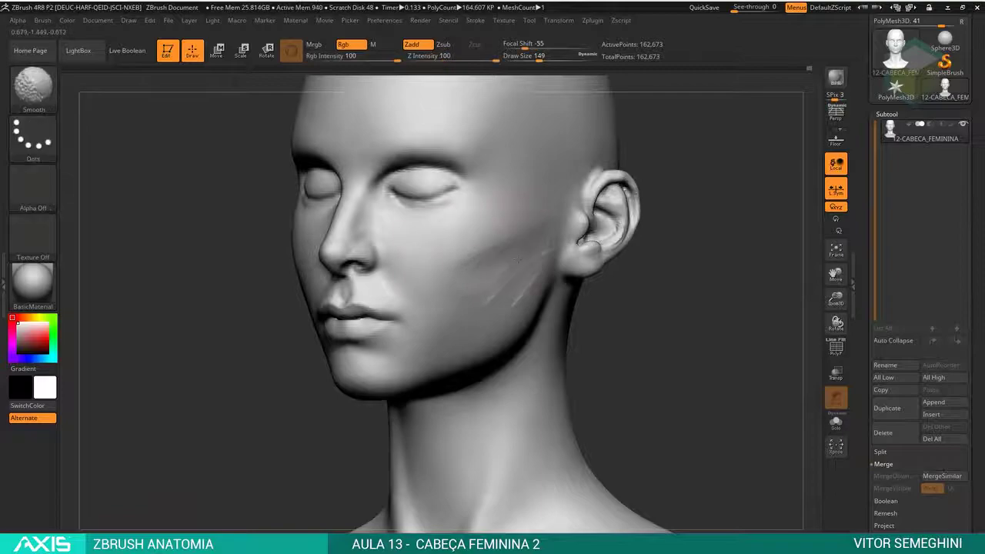
Blend the cheek strokes smoothly into the face and review the whole bust.
{"action": "right_click_drag", "start_coordinate": [583, 323], "coordinate": [515, 221]}
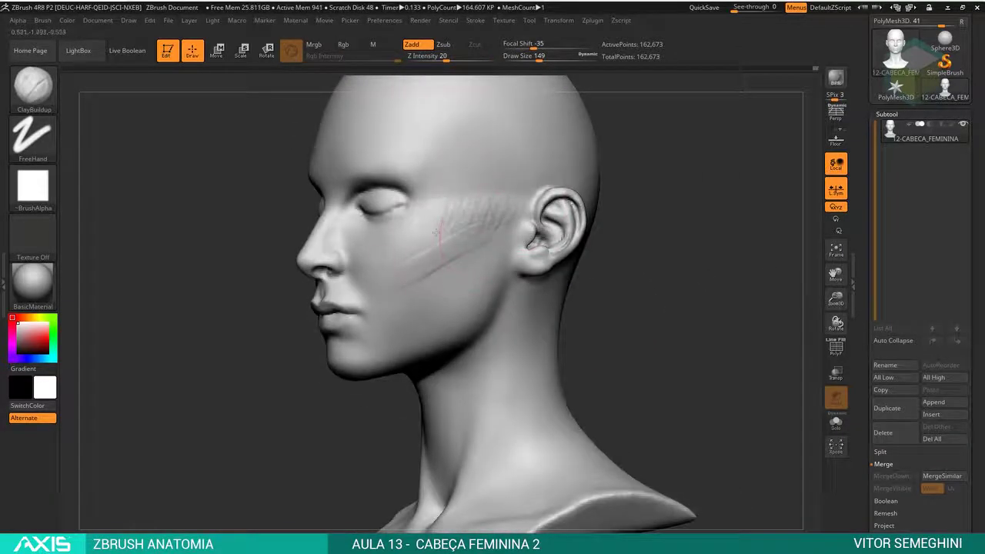
{"action": "left_click_drag", "start_coordinate": [437, 231], "coordinate": [482, 219], "text": "shift"}
{"action": "mouse_move", "coordinate": [482, 219]}
{"action": "right_mouse_down"}
{"action": "mouse_move", "coordinate": [401, 246]}
{"action": "mouse_move", "coordinate": [453, 279]}
{"action": "mouse_move", "coordinate": [431, 231]}
{"action": "mouse_move", "coordinate": [454, 308]}
{"action": "right_mouse_up"}
{"action": "mouse_move", "coordinate": [430, 254]}
{"action": "right_mouse_down", "text": "alt"}
{"action": "mouse_move", "coordinate": [422, 328]}
{"action": "mouse_move", "coordinate": [401, 292]}
{"action": "mouse_move", "coordinate": [371, 389]}
{"action": "mouse_move", "coordinate": [508, 249]}
{"action": "mouse_move", "coordinate": [519, 352]}
{"action": "mouse_move", "coordinate": [548, 294]}
{"action": "mouse_move", "coordinate": [522, 218]}
{"action": "mouse_move", "coordinate": [675, 235]}
{"action": "mouse_move", "coordinate": [646, 208]}
{"action": "mouse_move", "coordinate": [615, 246]}
{"action": "mouse_move", "coordinate": [584, 254]}
{"action": "mouse_move", "coordinate": [566, 273]}
{"action": "mouse_move", "coordinate": [554, 247]}
{"action": "mouse_move", "coordinate": [675, 183]}
{"action": "mouse_move", "coordinate": [580, 218]}
{"action": "mouse_move", "coordinate": [688, 275]}
{"action": "mouse_move", "coordinate": [708, 202]}
{"action": "mouse_move", "coordinate": [728, 216]}
{"action": "mouse_move", "coordinate": [692, 331]}
{"action": "right_mouse_up", "text": "alt"}
Switch to the Move brush with the head in a straight front view.
{"action": "key", "text": "b"}
{"action": "key", "text": "m"}
{"action": "key", "text": "v"}
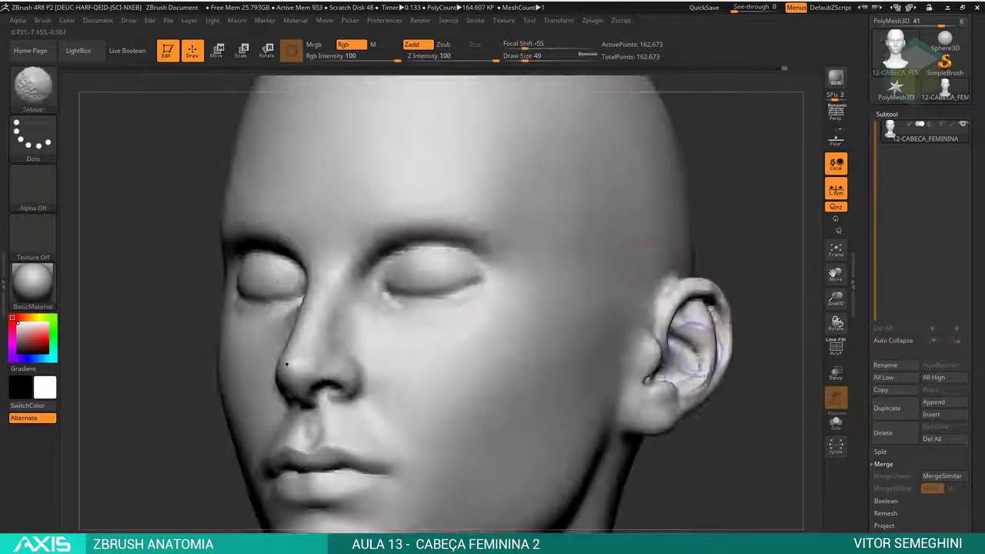
{"action": "right_click_drag", "start_coordinate": [286, 364], "coordinate": [539, 308], "text": "shift"}
Lower Z Intensity to 19, smooth below the lower lip, and shrink the brush to 74.
{"action": "scroll", "coordinate": [891, 358], "scroll_direction": "down", "scroll_amount": 5}
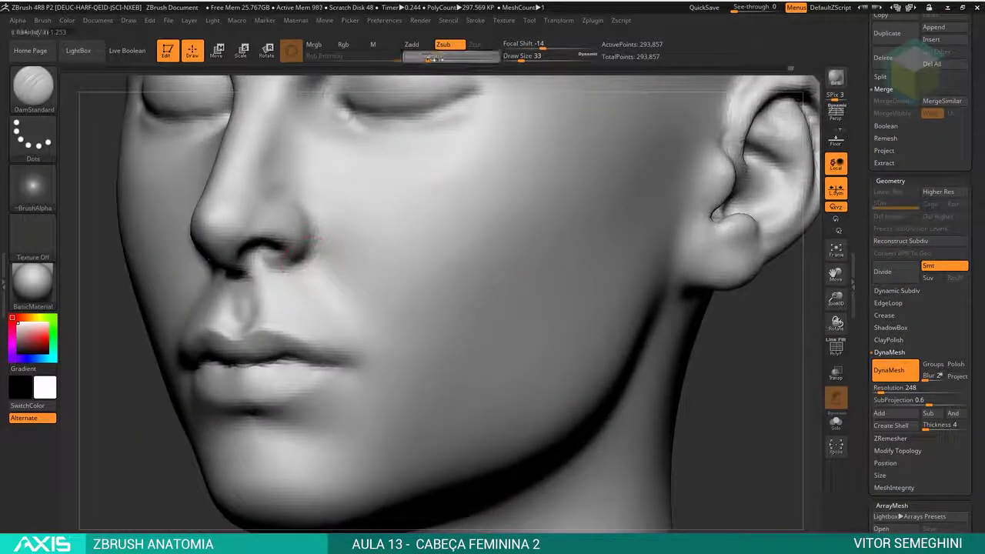
{"action": "left_click_drag", "start_coordinate": [433, 59], "coordinate": [444, 58]}
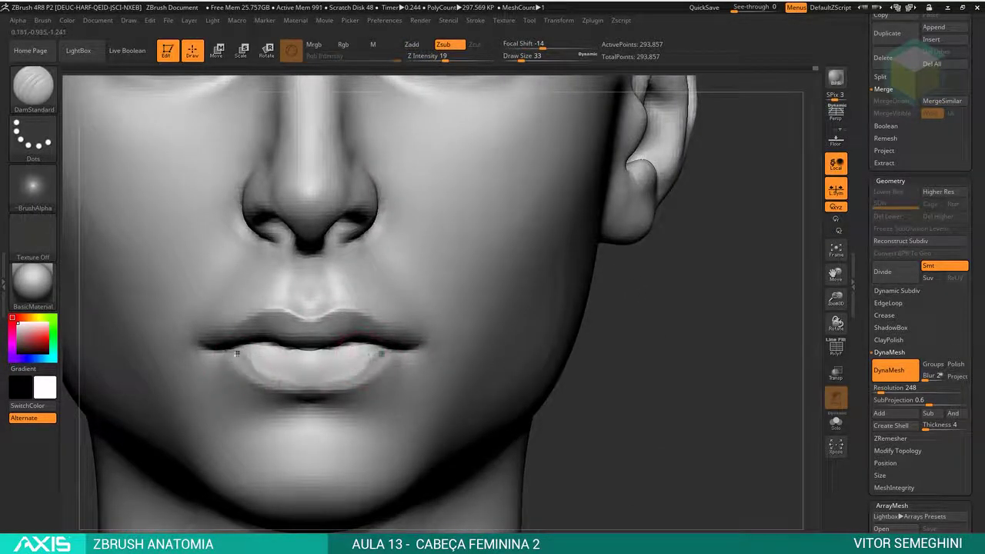
{"action": "left_click_drag", "start_coordinate": [372, 369], "coordinate": [316, 418], "text": "shift"}
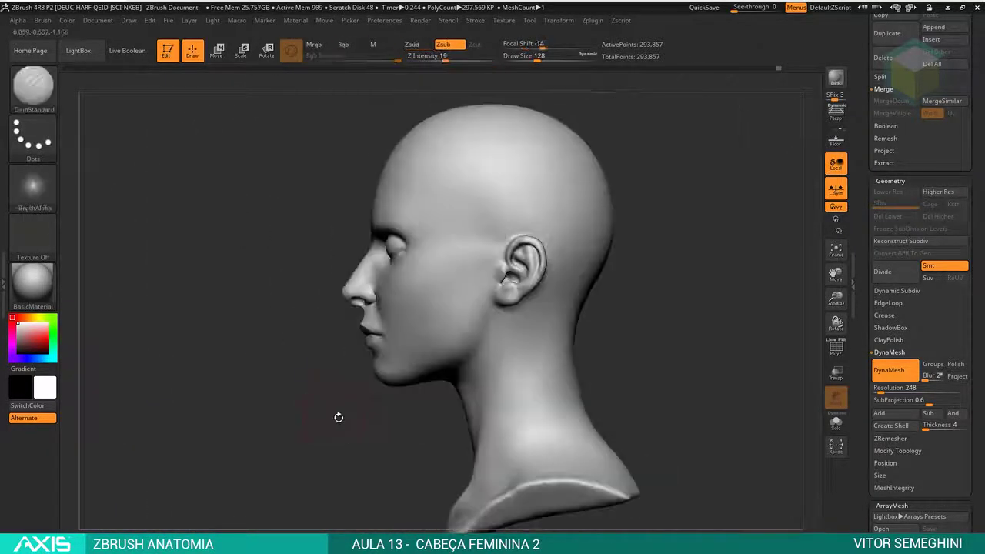
{"action": "left_click_drag", "start_coordinate": [338, 417], "coordinate": [282, 428], "text": "alt"}
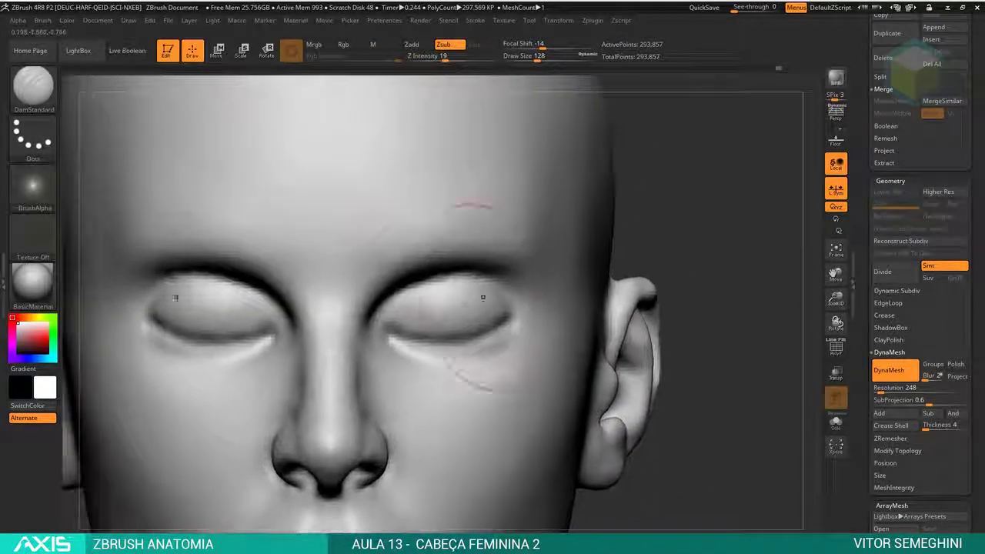
{"action": "left_click_drag", "start_coordinate": [482, 297], "coordinate": [444, 304]}
Shrink the brush, switch to the Move brush, and smooth around the eyelid.
{"action": "key", "text": "bracketleft"}
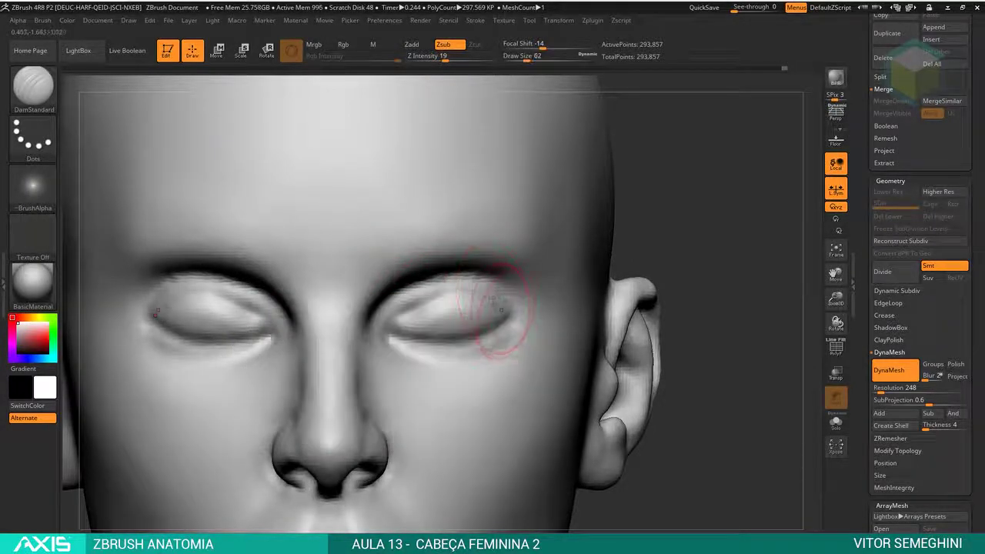
{"action": "scroll", "coordinate": [451, 297], "scroll_direction": "down", "scroll_amount": 5}
{"action": "scroll", "coordinate": [462, 231], "scroll_direction": "up", "scroll_amount": 5}
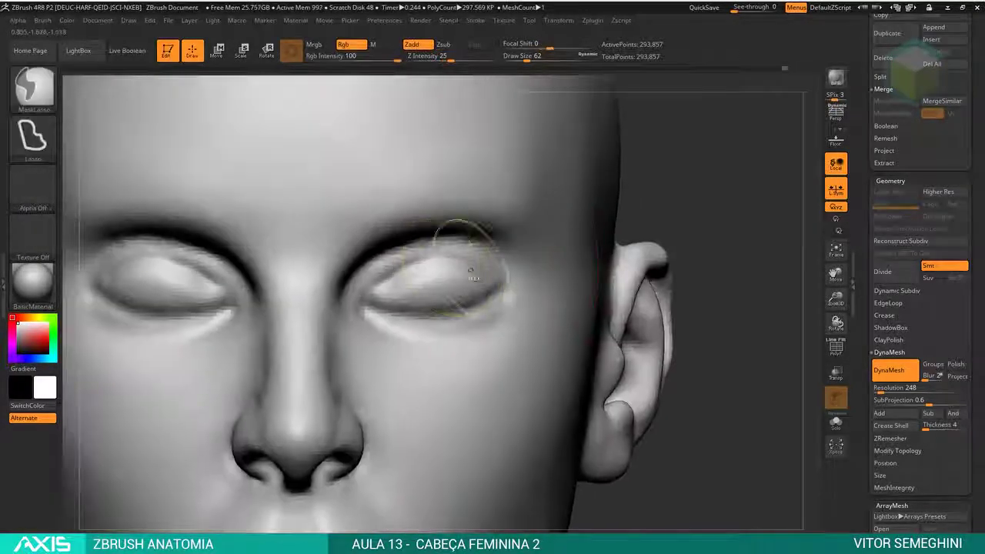
{"action": "scroll", "coordinate": [622, 182], "scroll_direction": "down", "scroll_amount": 5}
{"action": "scroll", "coordinate": [462, 285], "scroll_direction": "up", "scroll_amount": 5}
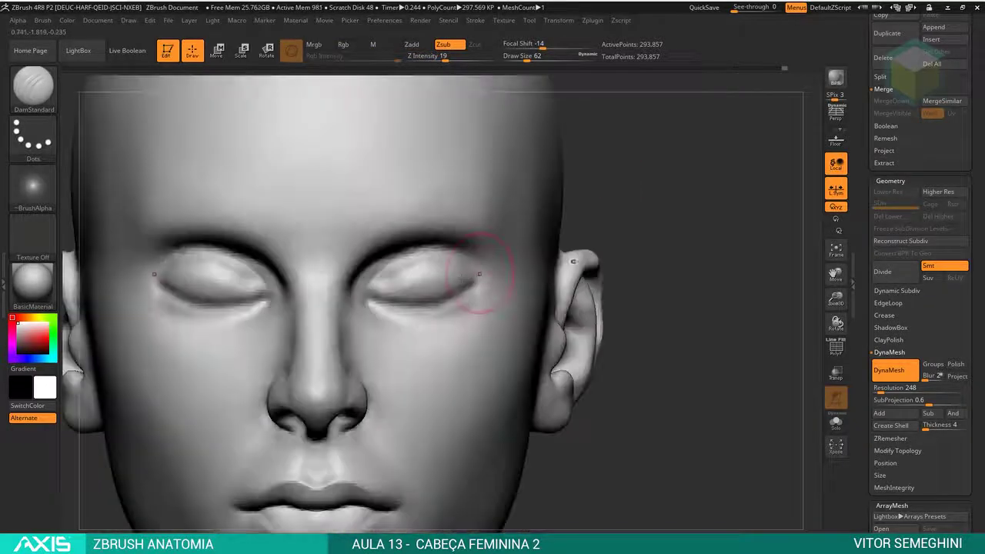
{"action": "key", "text": "b"}
{"action": "key", "text": "m"}
{"action": "key", "text": "v"}
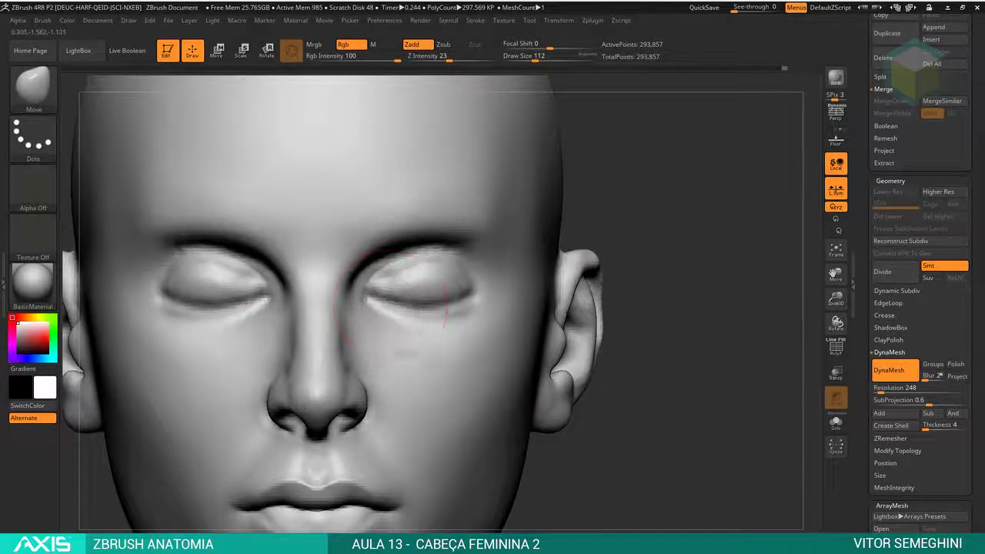
{"action": "scroll", "coordinate": [455, 289], "scroll_direction": "down", "scroll_amount": 5}
{"action": "mouse_move", "coordinate": [549, 176]}
{"action": "left_mouse_down"}
{"action": "mouse_move", "coordinate": [600, 200]}
{"action": "mouse_move", "coordinate": [554, 220]}
{"action": "left_mouse_up"}
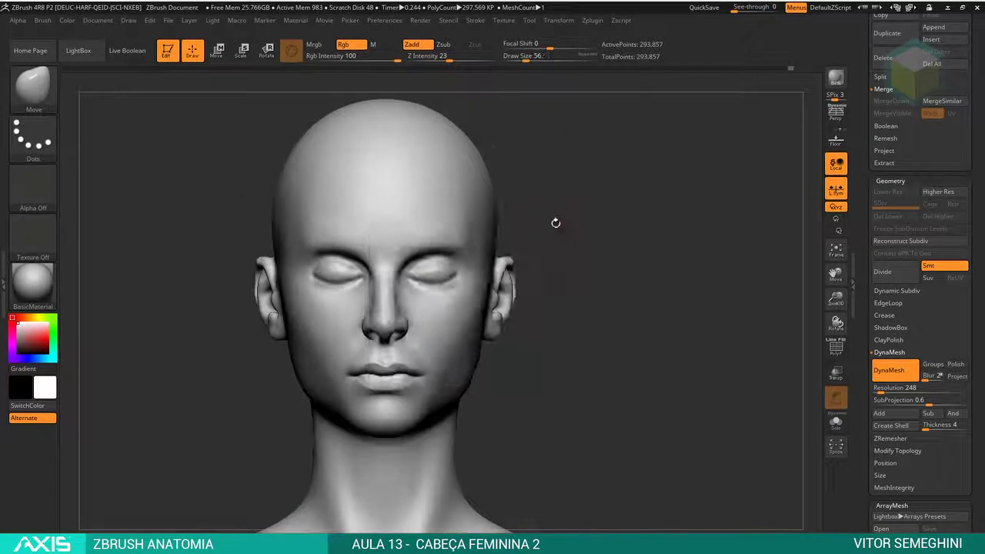
Check the eyelids from the right profile and front, then enlarge the brush for eyelid work.
{"action": "scroll", "coordinate": [462, 247], "scroll_direction": "up", "scroll_amount": 5}
{"action": "scroll", "coordinate": [587, 171], "scroll_direction": "down", "scroll_amount": 5}
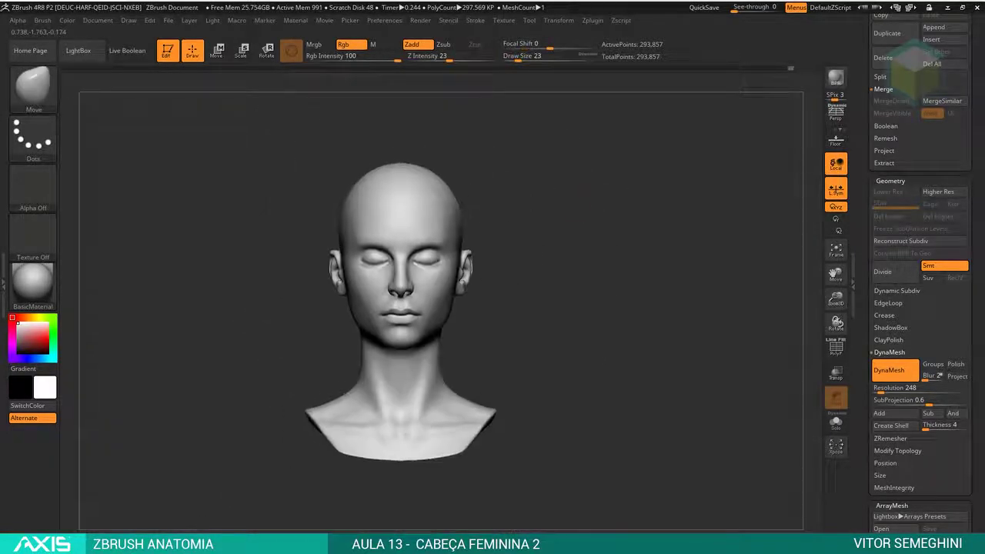
{"action": "scroll", "coordinate": [589, 251], "scroll_direction": "up", "scroll_amount": 3}
{"action": "left_click_drag", "start_coordinate": [589, 251], "coordinate": [624, 264]}
{"action": "scroll", "coordinate": [573, 250], "scroll_direction": "up", "scroll_amount": 2}
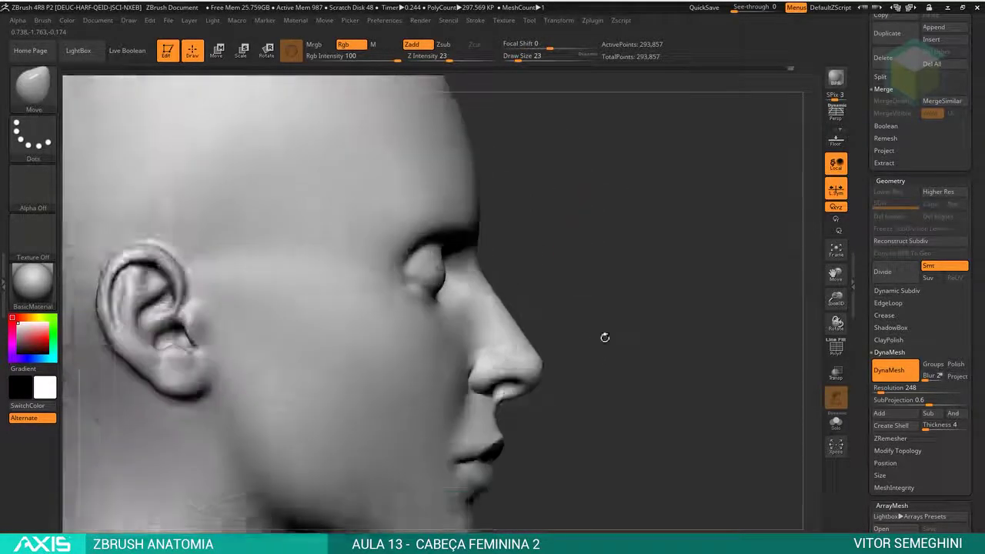
{"action": "scroll", "coordinate": [461, 247], "scroll_direction": "up", "scroll_amount": 3}
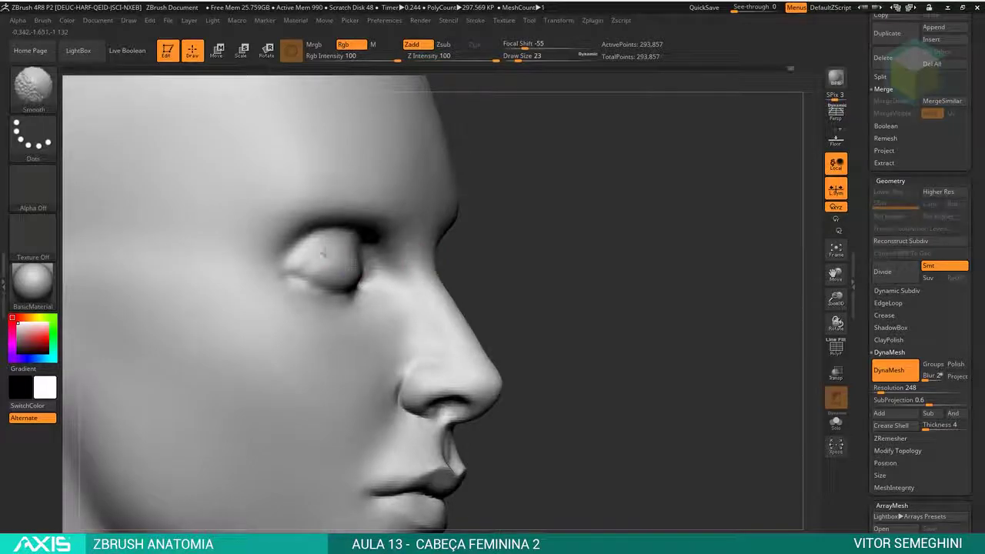
{"action": "left_click_drag", "start_coordinate": [731, 179], "coordinate": [733, 154], "text": "shift"}
{"action": "scroll", "coordinate": [732, 178], "scroll_direction": "down", "scroll_amount": 2}
{"action": "scroll", "coordinate": [733, 179], "scroll_direction": "down", "scroll_amount": 3}
{"action": "scroll", "coordinate": [538, 262], "scroll_direction": "up", "scroll_amount": 3}
{"action": "key", "text": "space"}
{"action": "scroll", "coordinate": [538, 262], "scroll_direction": "up", "scroll_amount": 2}
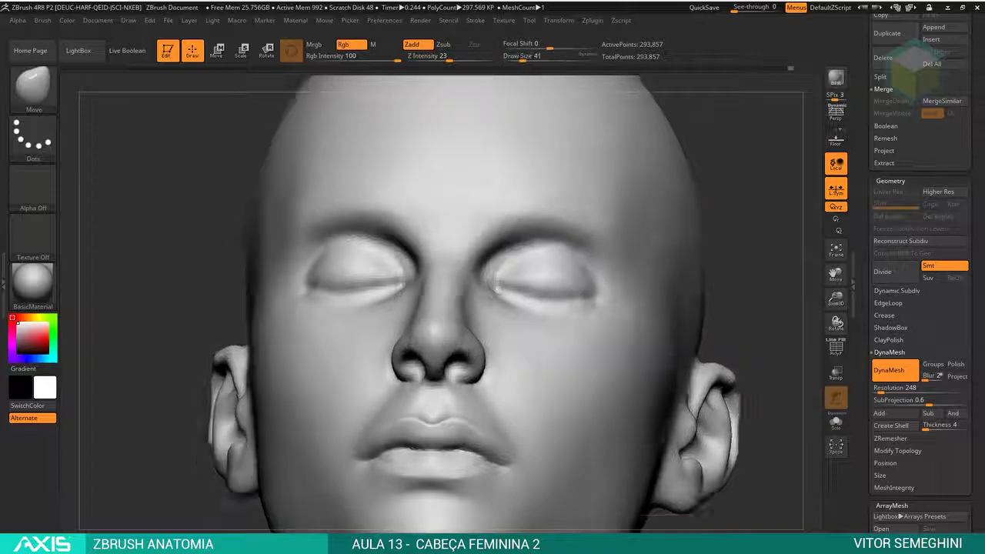
Smooth the eyelid, then review the bust from the left profile and front view.
{"action": "left_click_drag", "start_coordinate": [538, 262], "coordinate": [526, 270], "text": "shift"}
{"action": "scroll", "coordinate": [720, 234], "scroll_direction": "down", "scroll_amount": 3}
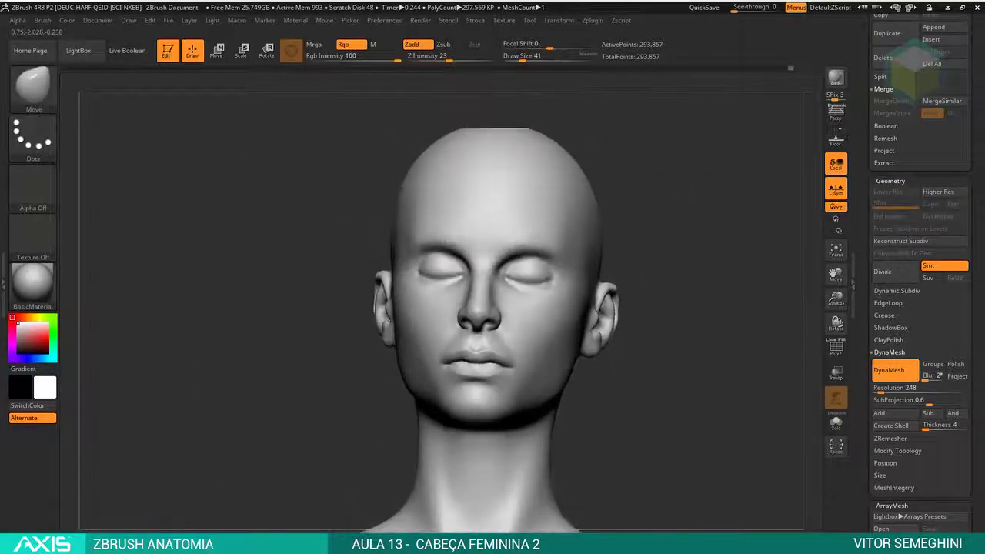
{"action": "scroll", "coordinate": [719, 235], "scroll_direction": "down", "scroll_amount": 2}
{"action": "mouse_move", "coordinate": [719, 235]}
{"action": "left_mouse_down"}
{"action": "mouse_move", "coordinate": [577, 230]}
{"action": "mouse_move", "coordinate": [692, 226]}
{"action": "left_mouse_up"}
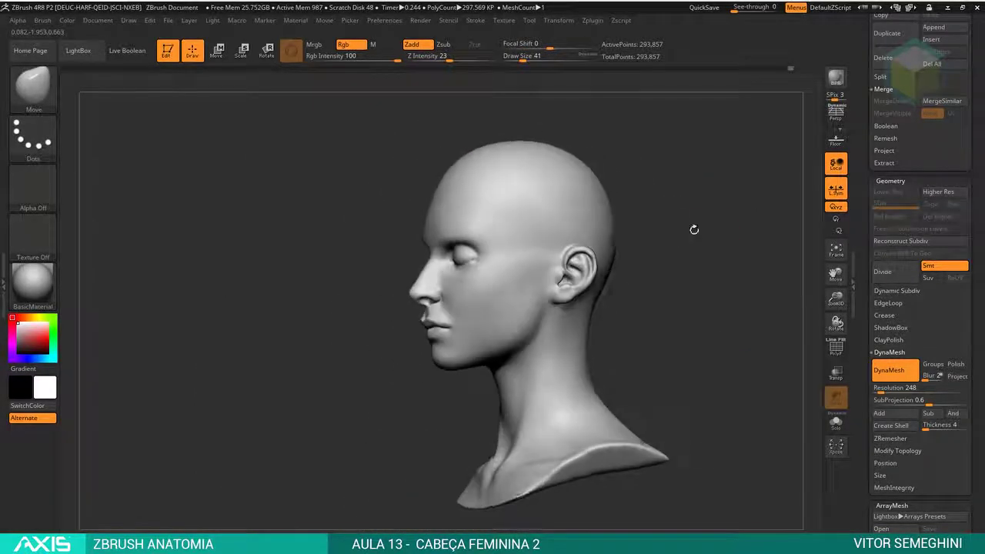
{"action": "mouse_move", "coordinate": [640, 266]}
{"action": "left_mouse_down", "text": "shift"}
{"action": "mouse_move", "coordinate": [637, 257]}
{"action": "mouse_move", "coordinate": [693, 262]}
{"action": "mouse_move", "coordinate": [608, 300]}
{"action": "left_mouse_up", "text": "shift"}
{"action": "scroll", "coordinate": [637, 257], "scroll_direction": "up", "scroll_amount": 2}
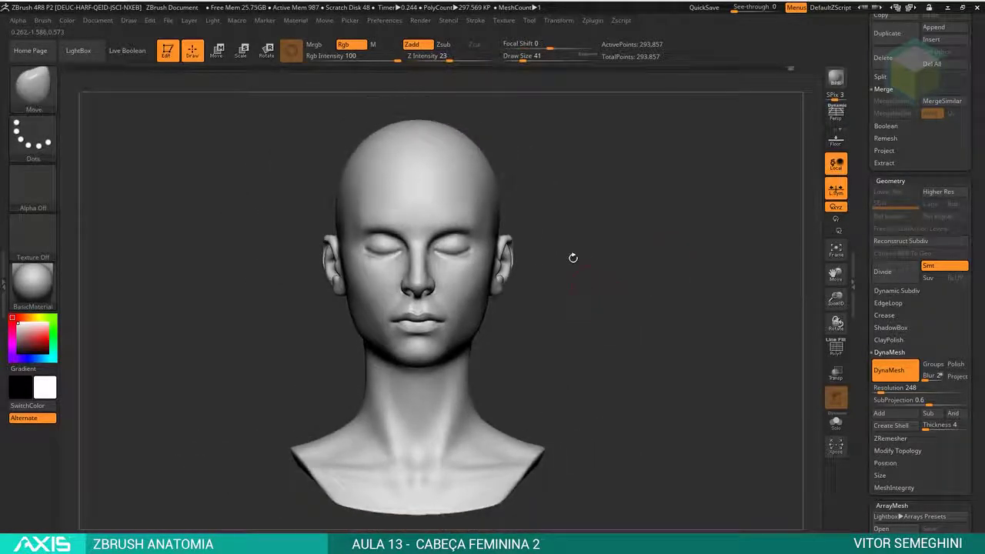